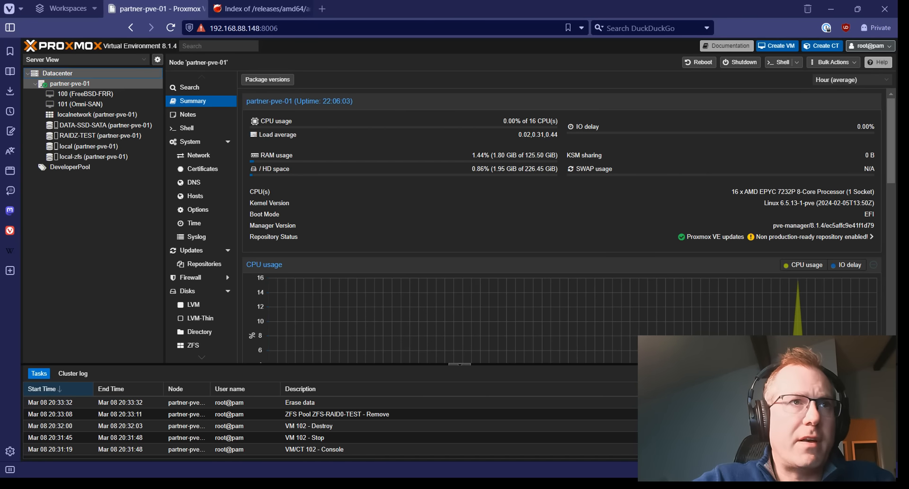
From partner-pve-01's Disks > ZFS page, open the Create: ZFS form.
click(58, 73)
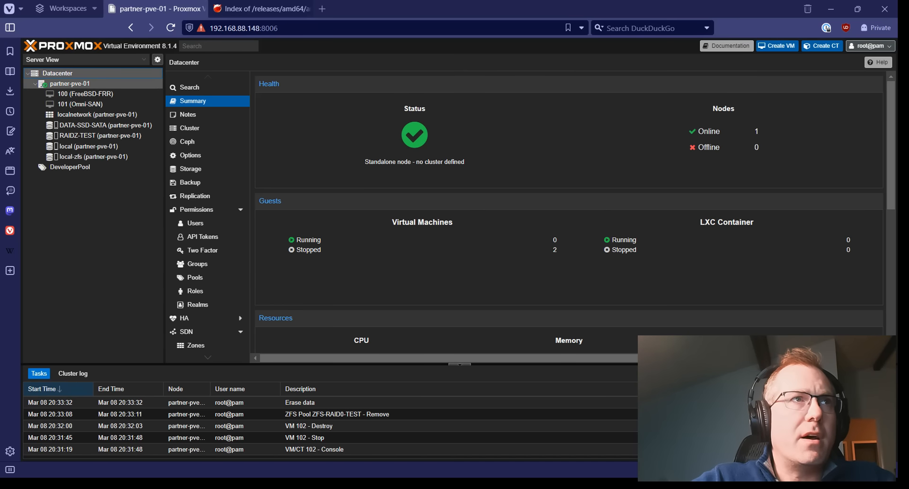
click(69, 83)
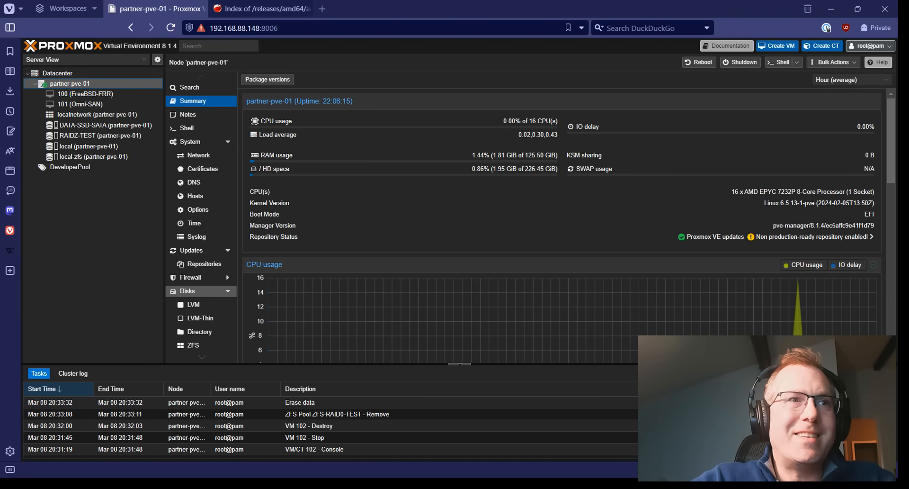
click(199, 291)
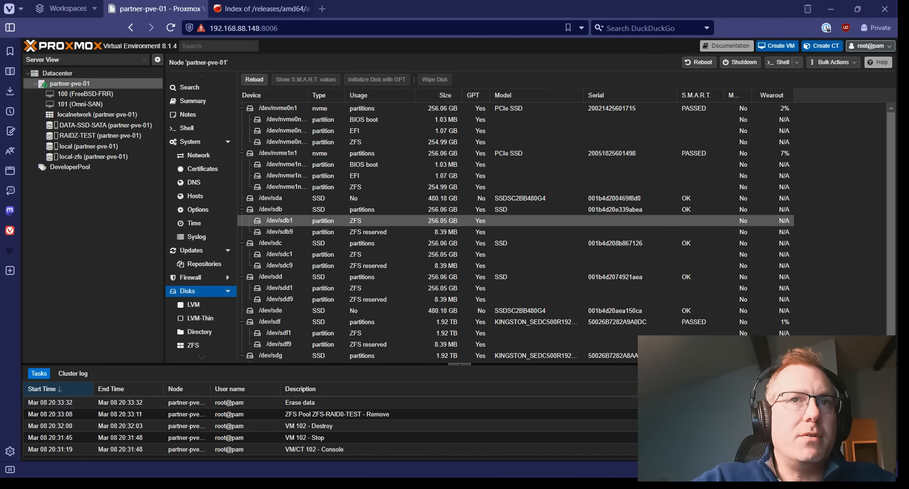
scroll(474, 199, down, 1)
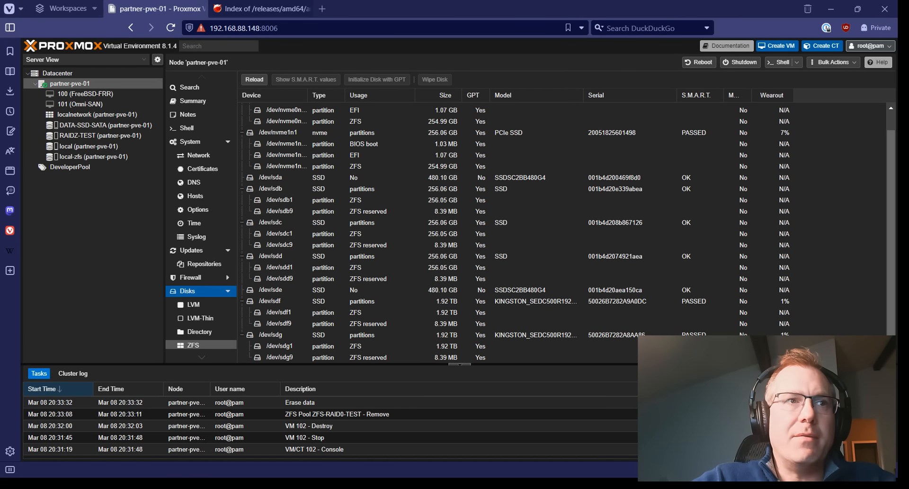
click(194, 344)
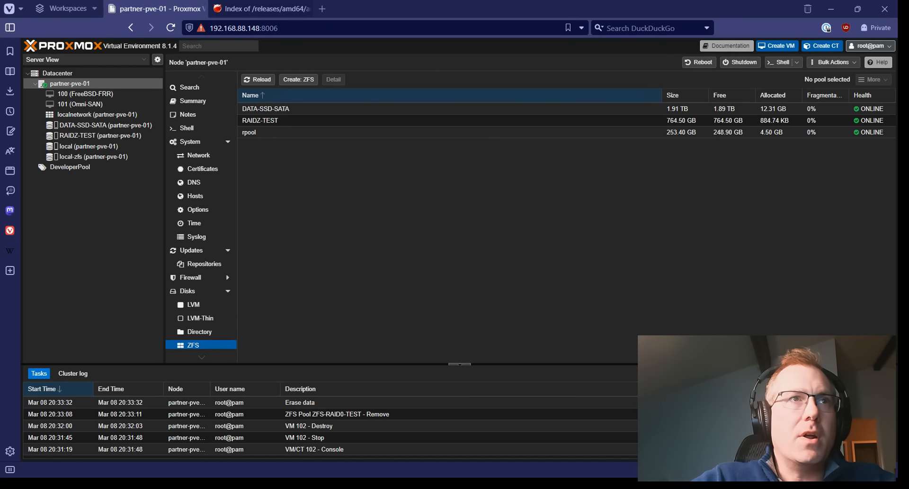
click(299, 79)
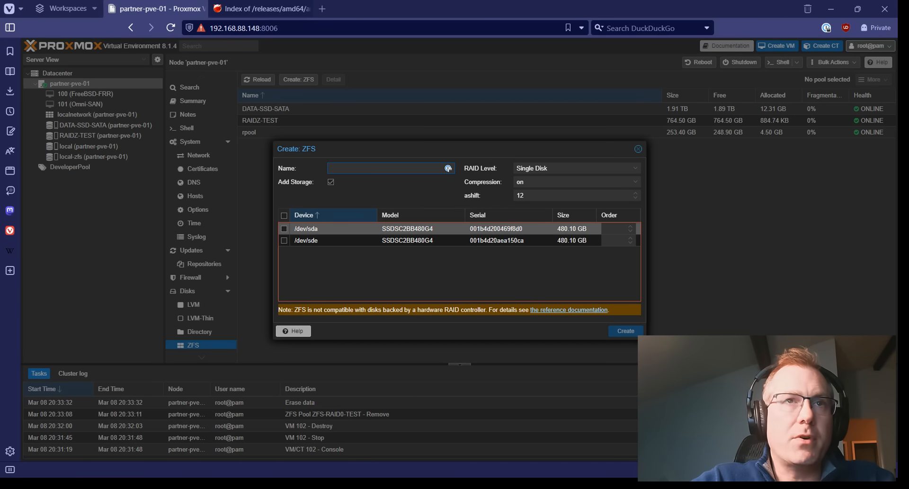
Create mirror ZFS pool 'FreeBSD-Backed' on /dev/sda and /dev/sde and view the task output.
click(284, 229)
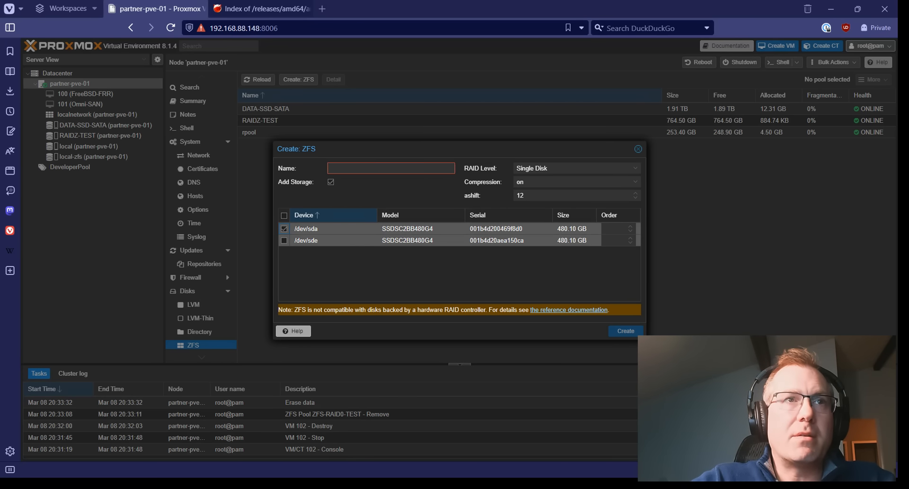
click(447, 168)
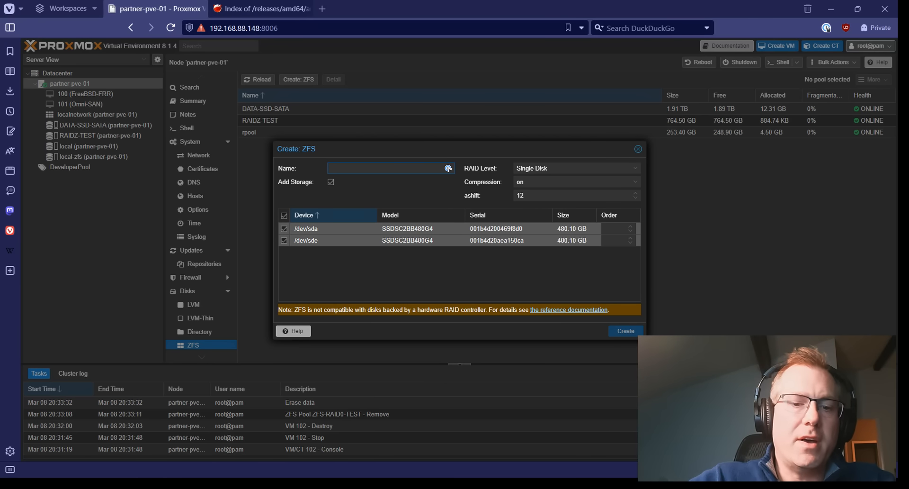
text(FreeBSD)
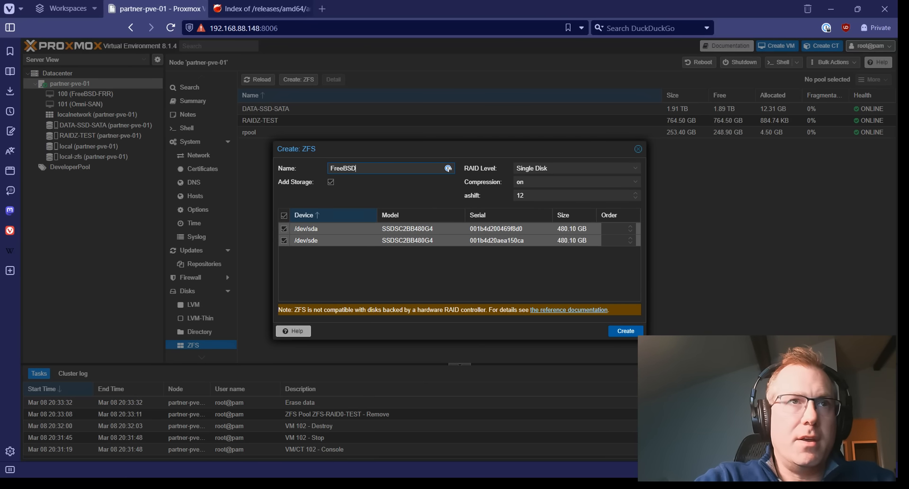
text(-Backed)
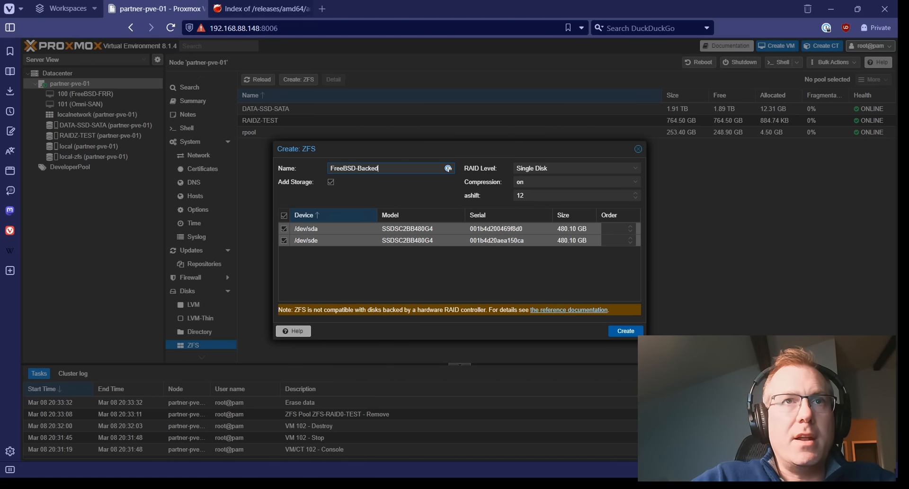
click(568, 168)
click(545, 190)
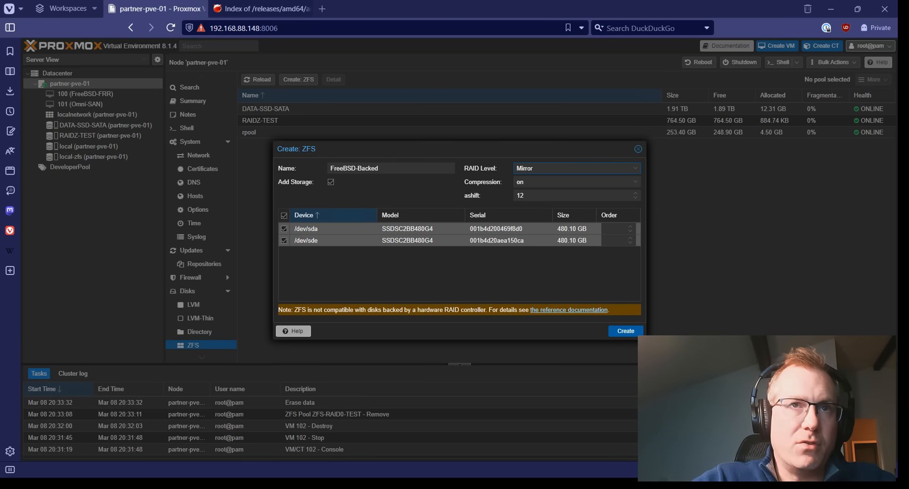
click(625, 331)
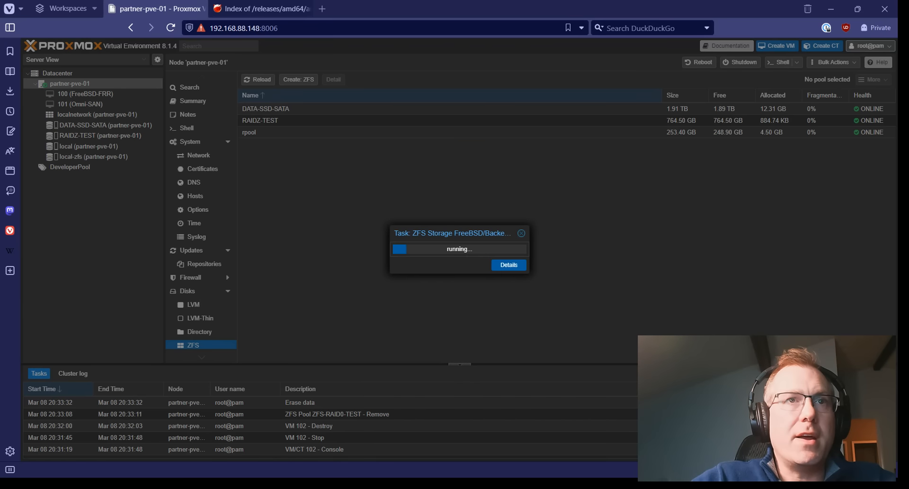
click(509, 265)
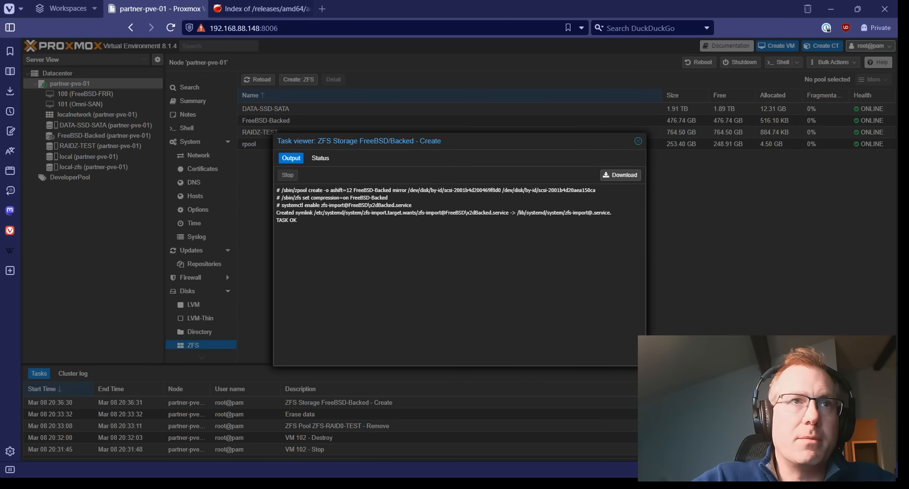
Close the creation log and check that FreeBSD-Backed and its mirror disks show ONLINE.
click(639, 141)
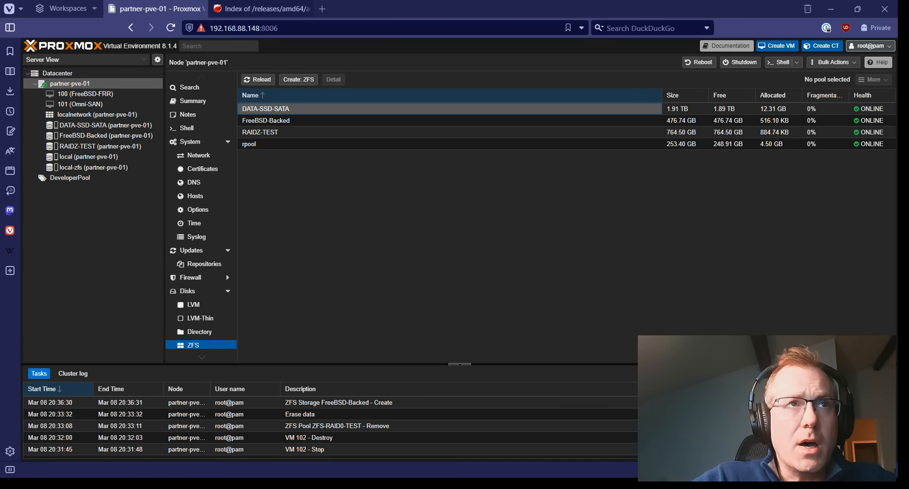
click(303, 120)
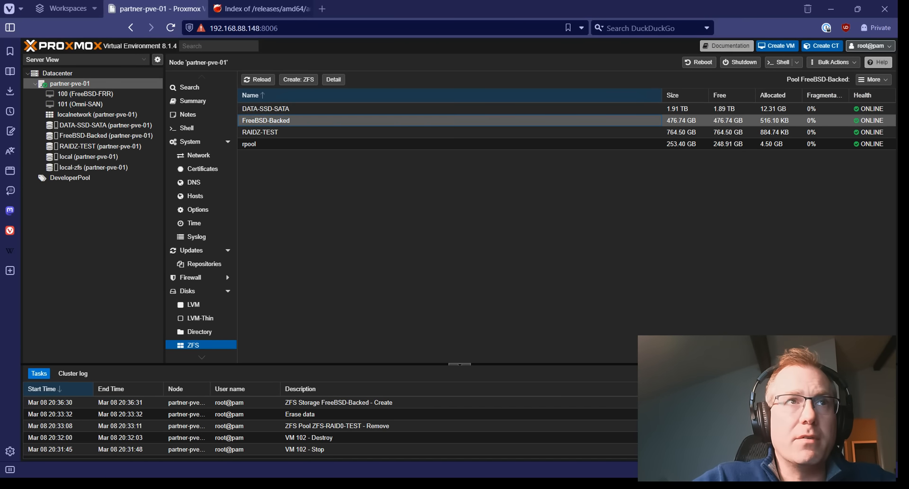
click(333, 80)
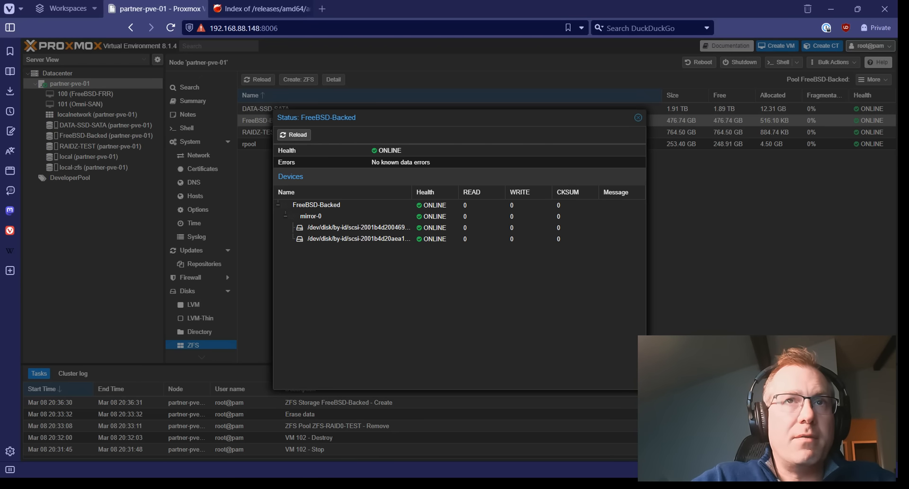
key(Escape)
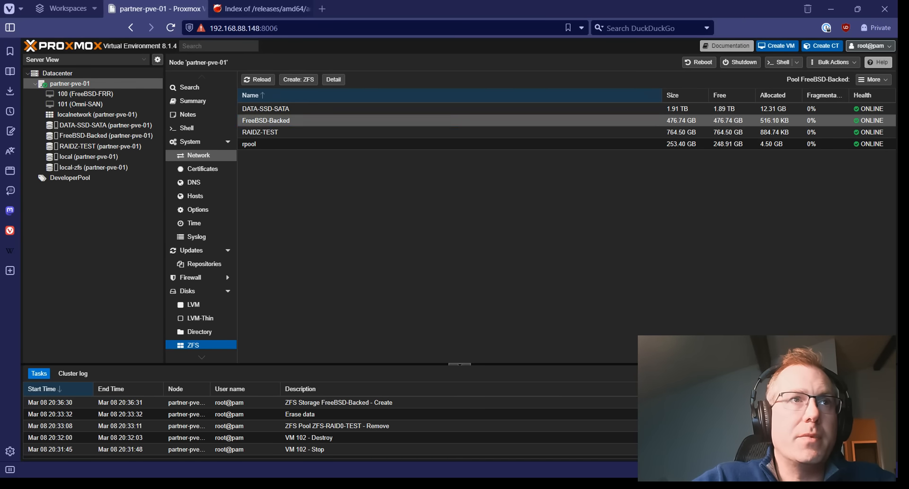
Inspect the vmbr1 bridge settings without changes, then list the ISO images on local storage.
click(198, 155)
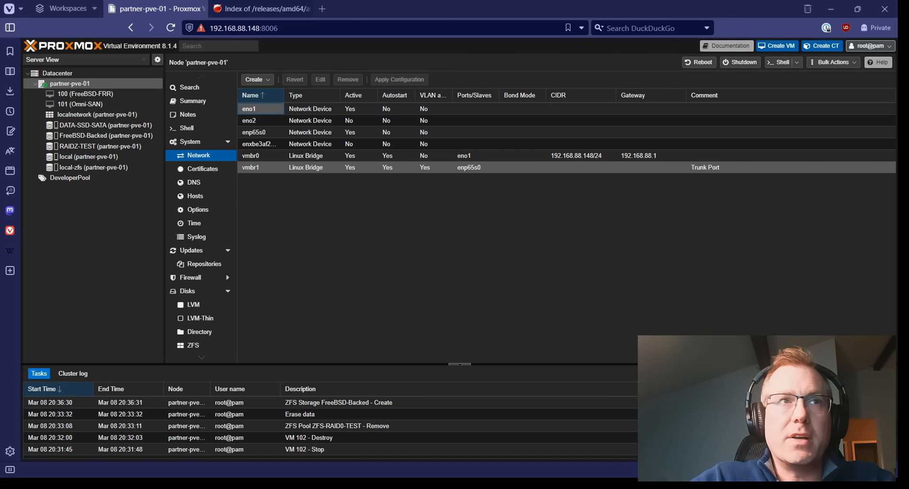
click(351, 168)
double_click(350, 167)
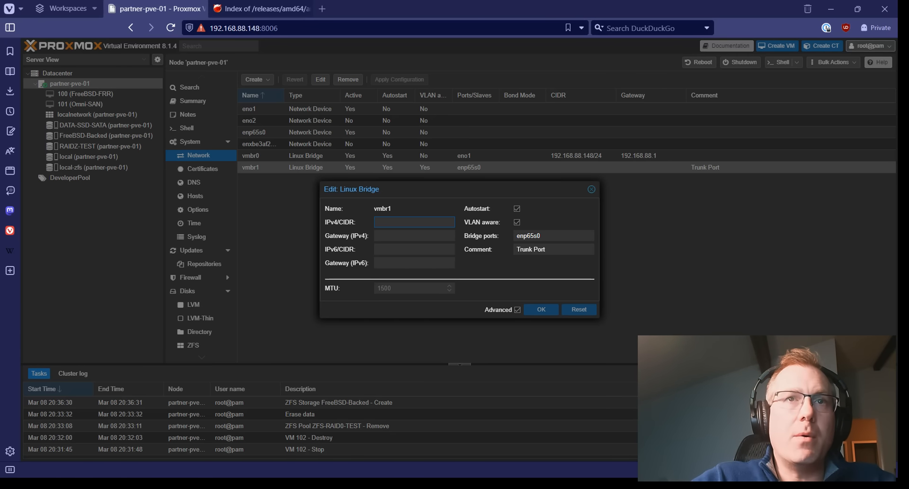
click(591, 189)
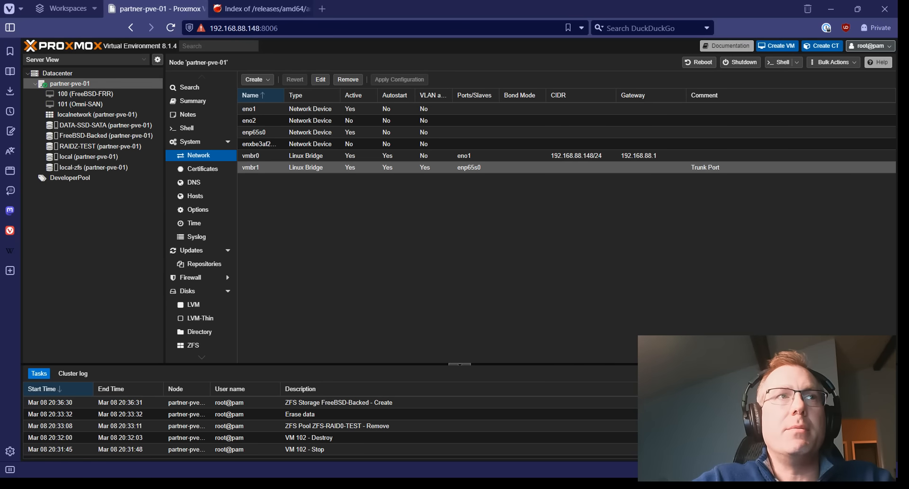
click(358, 167)
click(358, 168)
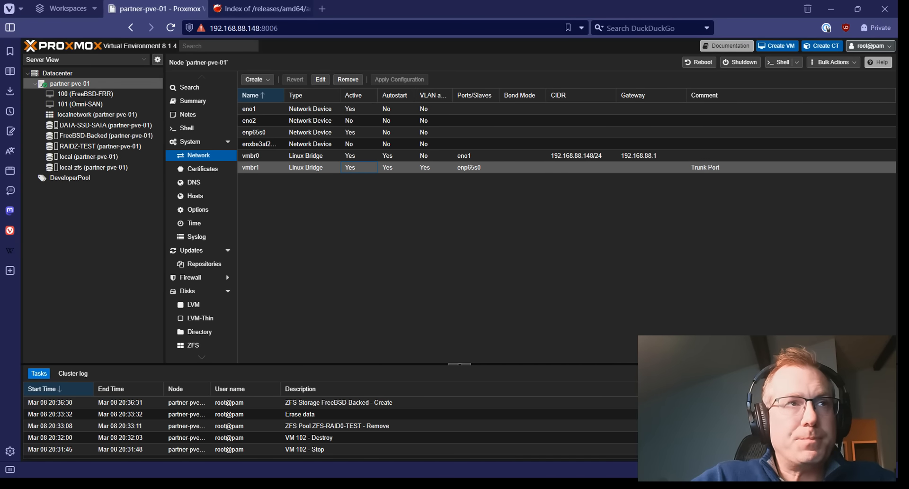
click(90, 156)
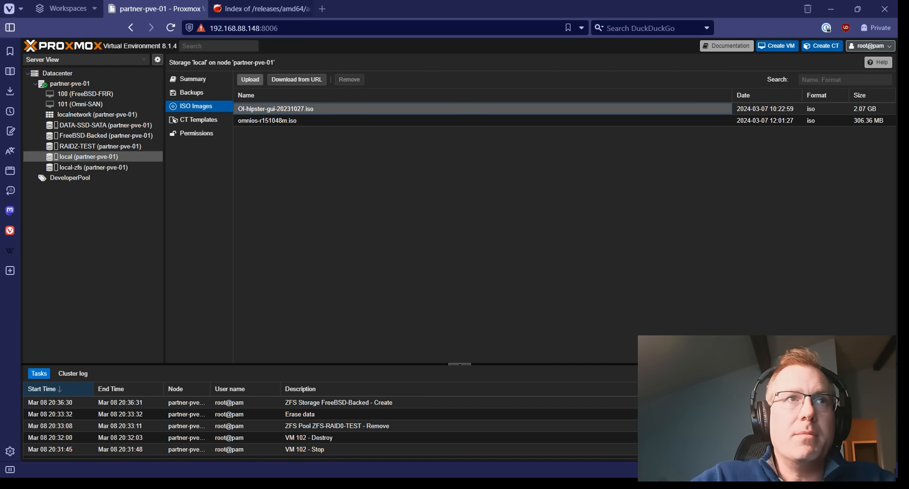
Upload FreeBSD-14.0-RELEASE-amd64-disc1.iso (1.14 GB) to local storage and select it.
click(250, 79)
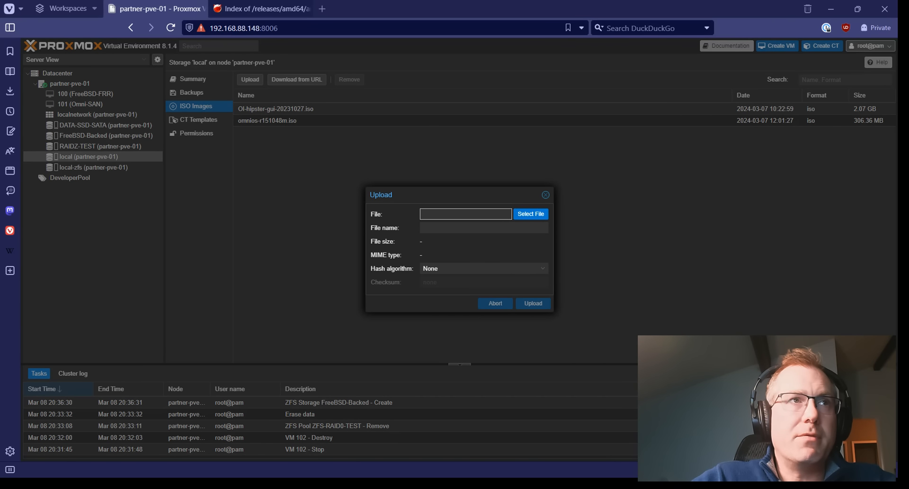
key(Return)
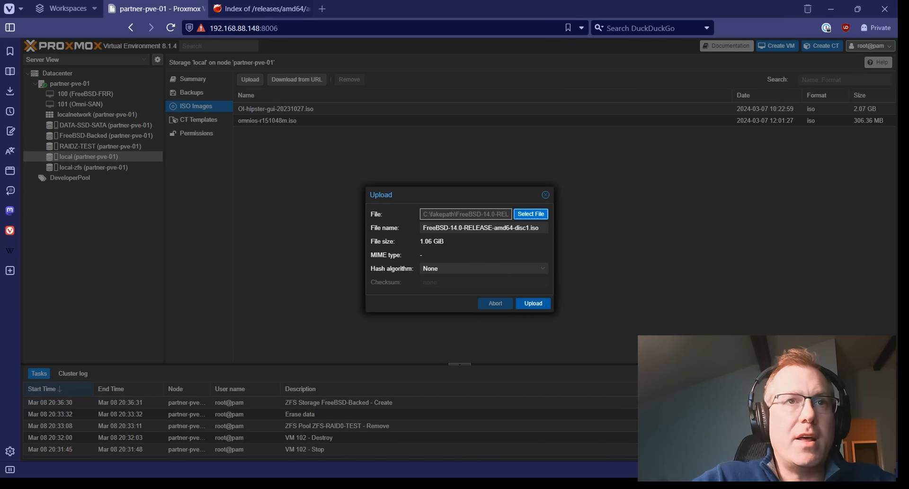
click(533, 303)
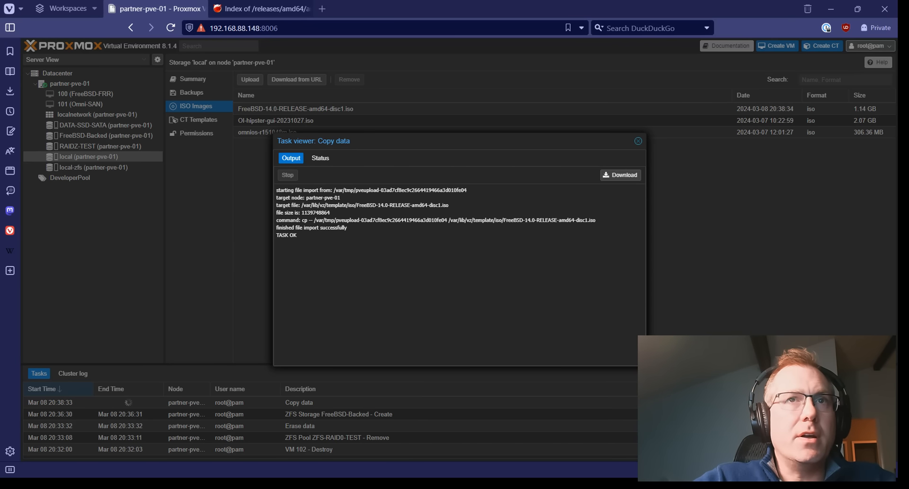
click(295, 109)
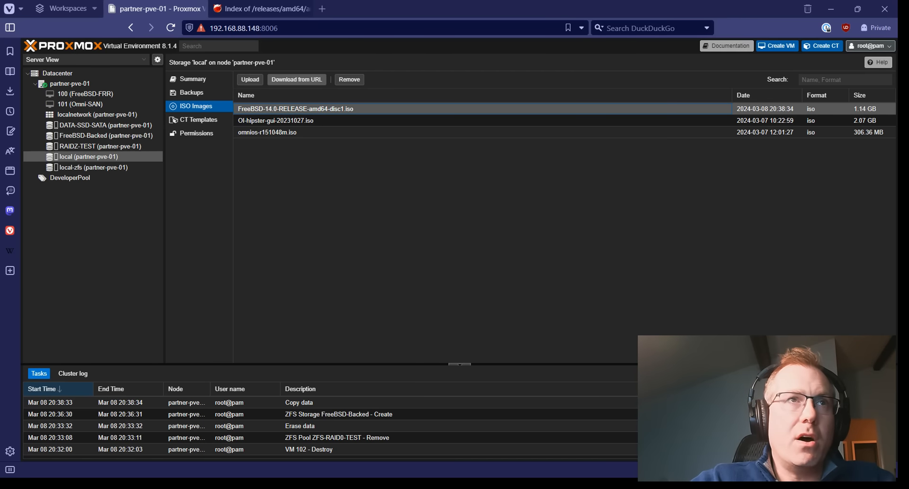
click(296, 79)
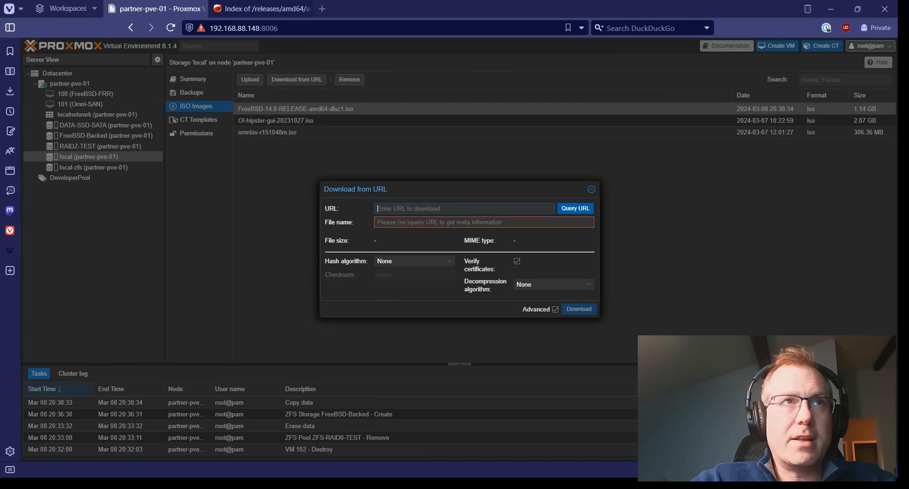
click(261, 9)
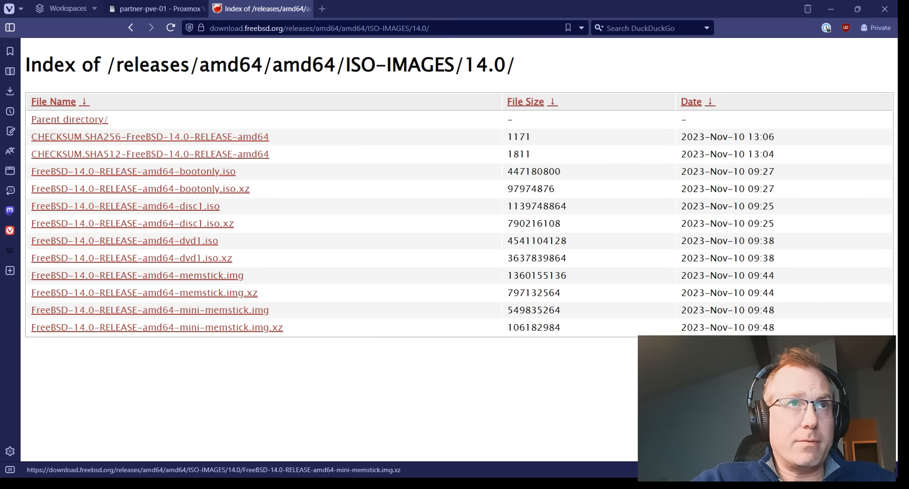
click(156, 9)
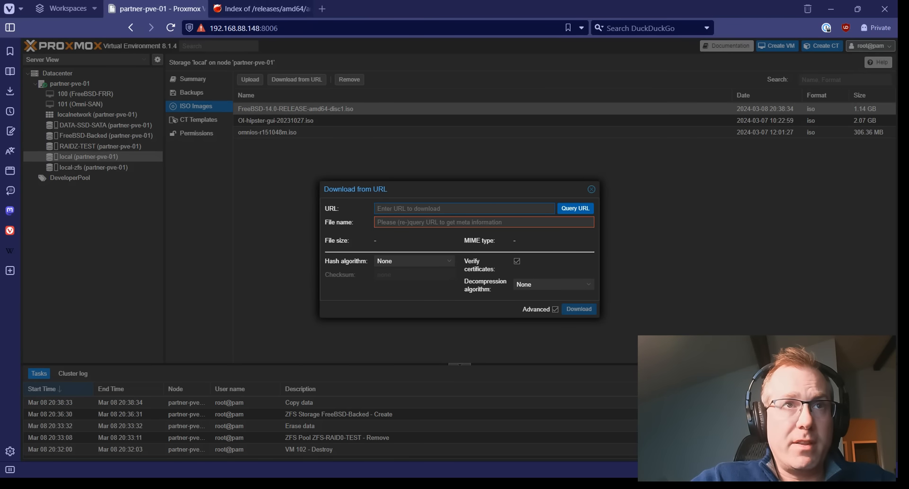
text(https://download.freebsd.org/releases/amd64/amd64/ISO-IMAGES/14.0/FreeBSD-14.0-RELEASE-amd64-disc1.iso)
click(575, 208)
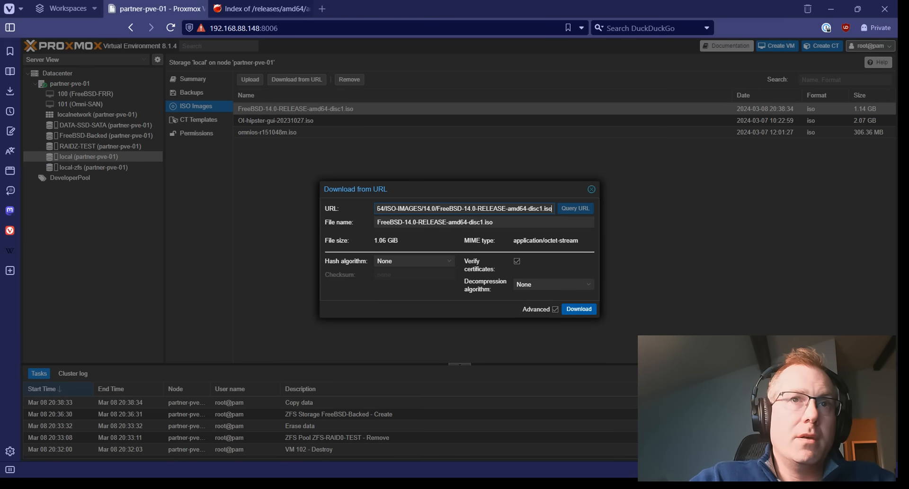
click(591, 189)
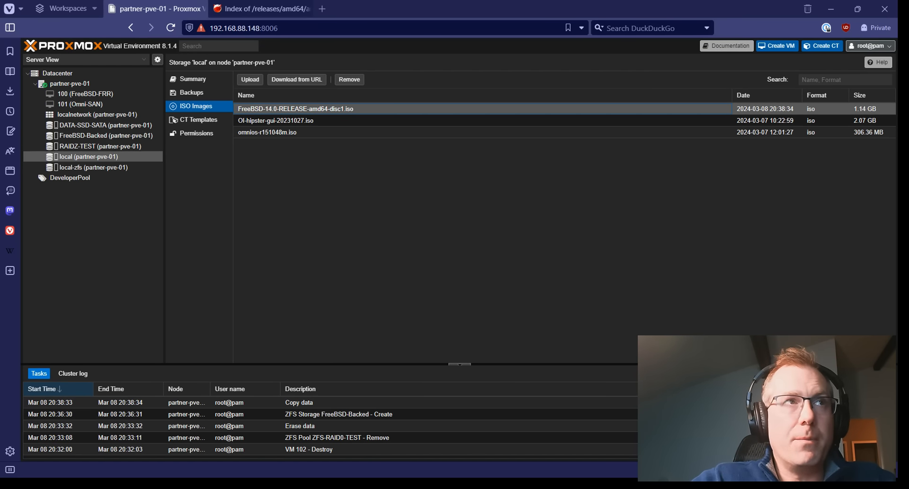
Start a new VM on partner-pve-01 and name it FreeBSDTEST.
click(70, 83)
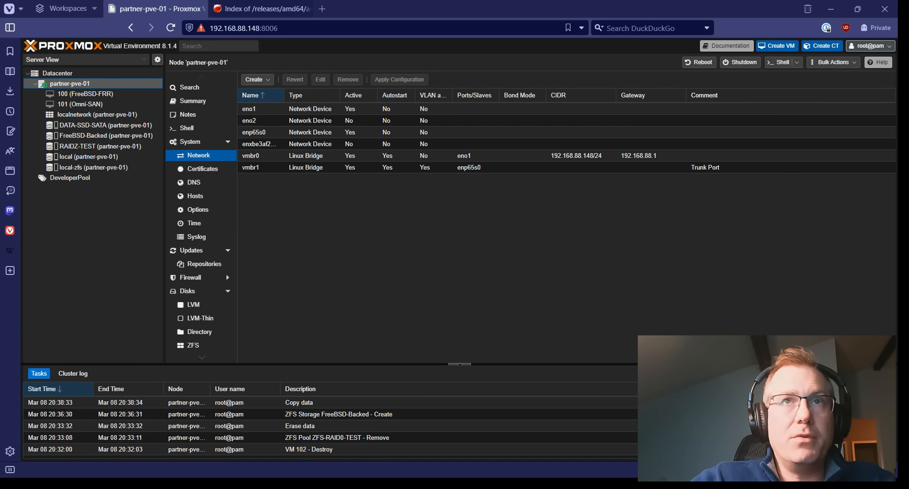
click(777, 45)
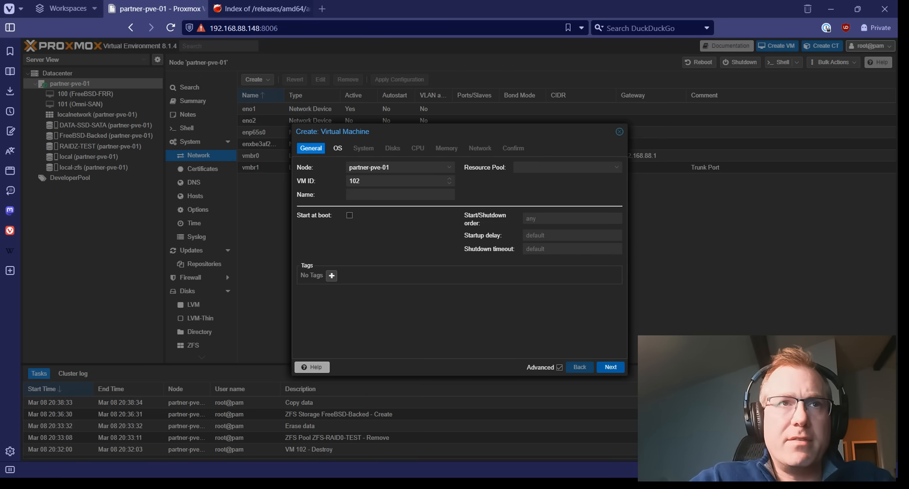
click(448, 194)
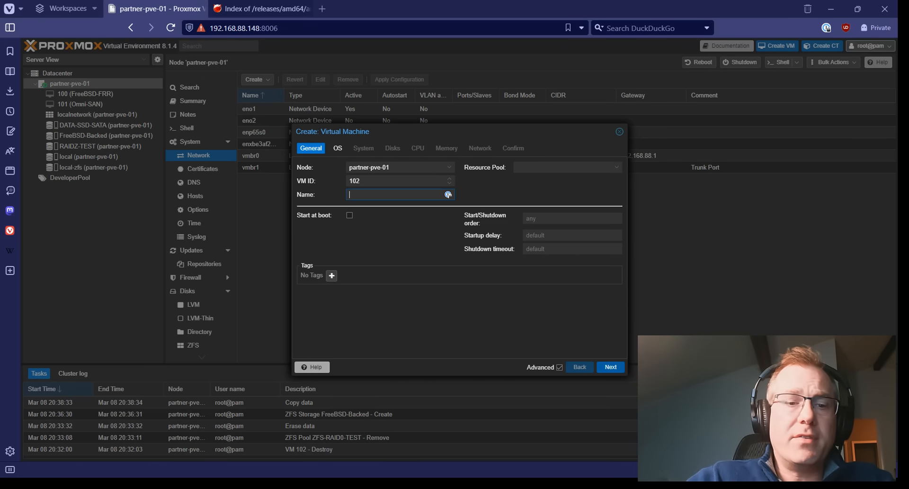
text(Freed)
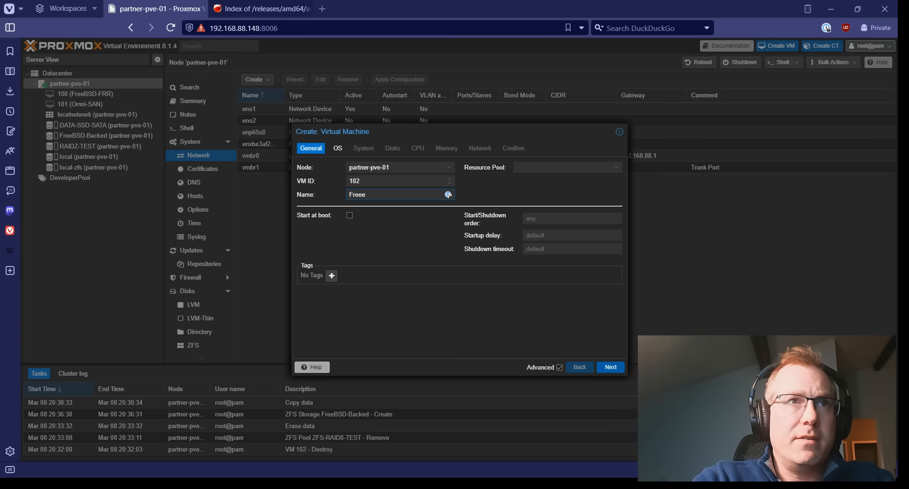
key(BackSpace)
text(BSDTEST)
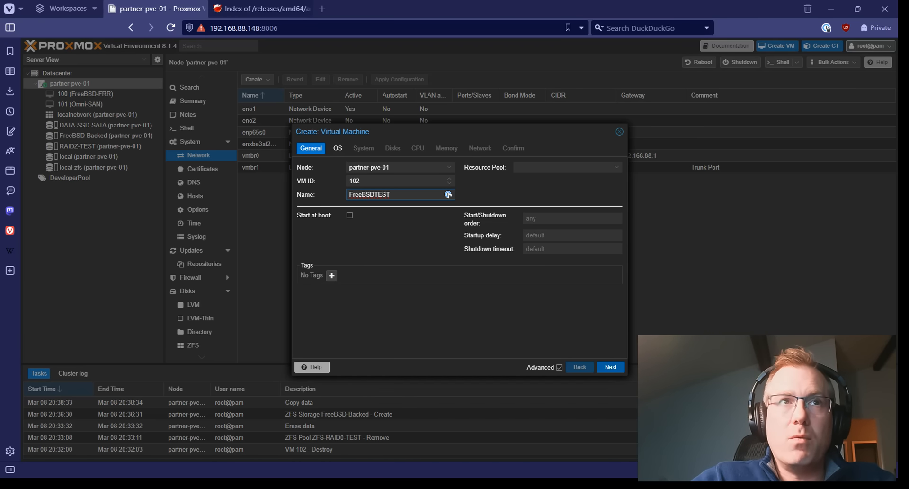
Keep VM ID 102 and host node partner-pve-01, then advance to the OS step.
click(438, 181)
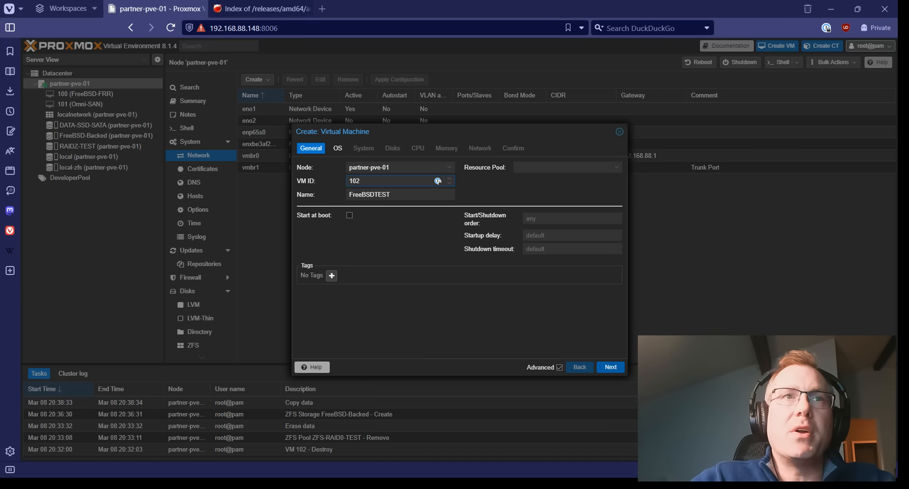
click(449, 167)
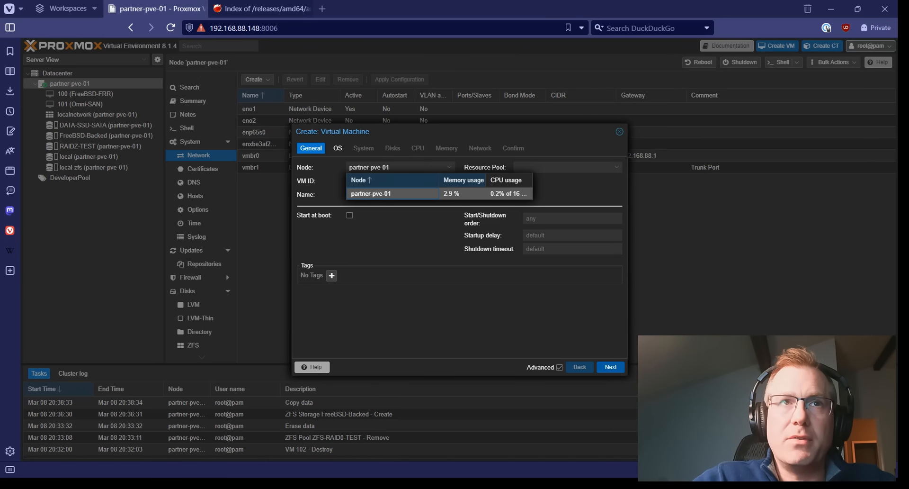
click(446, 193)
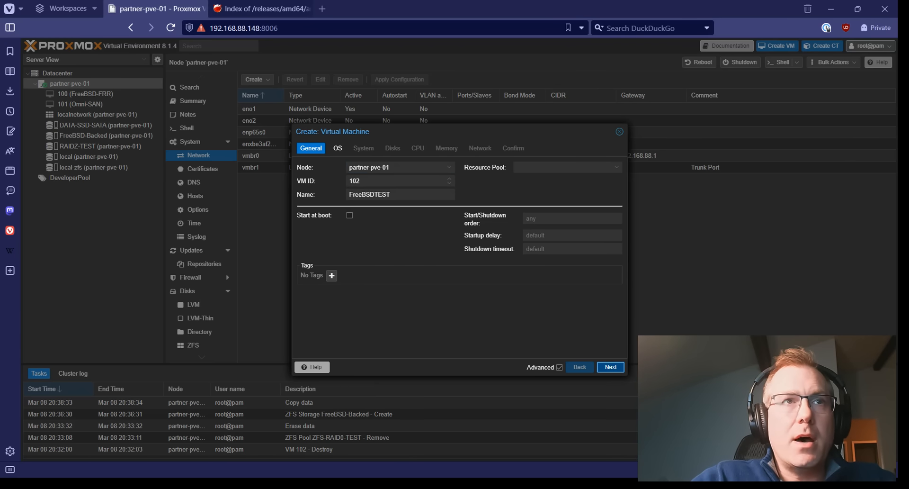
click(610, 366)
click(388, 195)
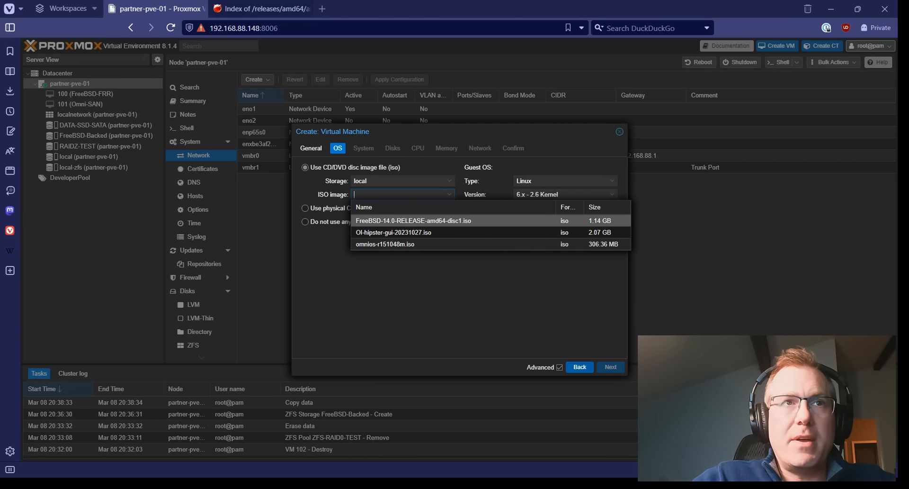
Use FreeBSD-14.0-RELEASE-amd64-disc1.iso as the boot ISO with guest OS type Other.
click(413, 221)
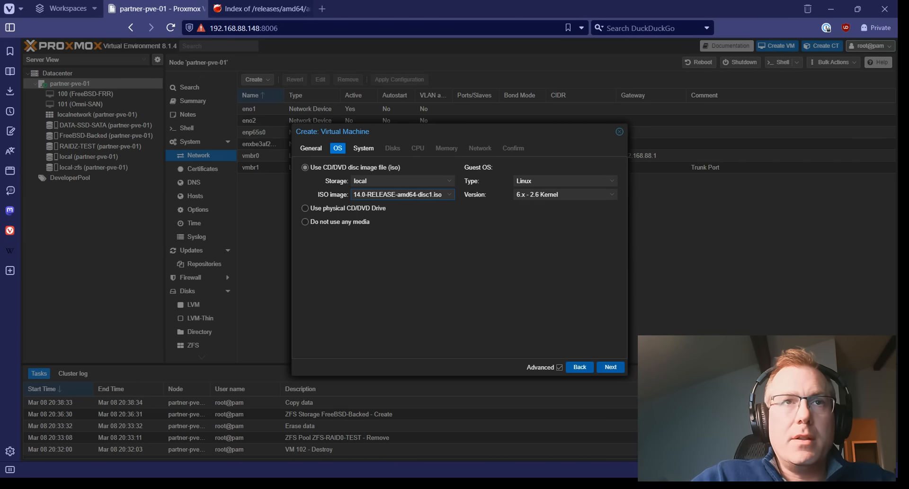
click(565, 181)
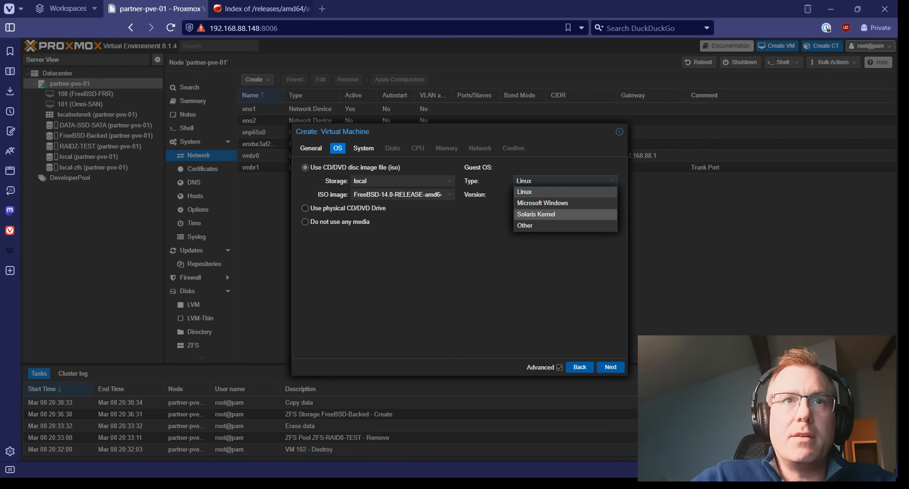
click(565, 225)
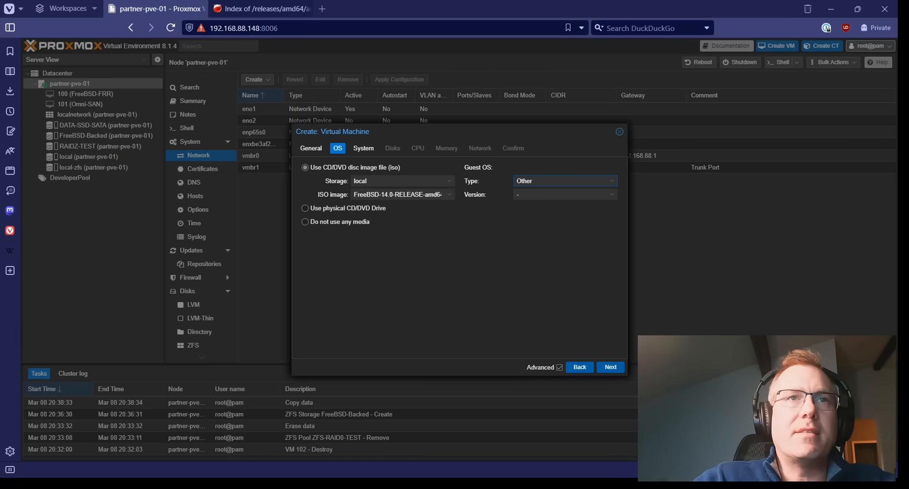
On the System step, set the graphics card to VirtIO-GPU.
click(610, 366)
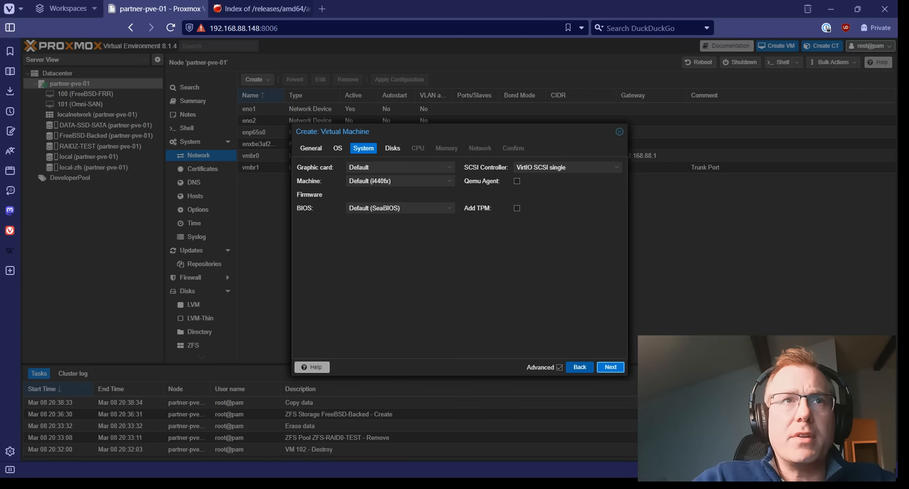
click(448, 167)
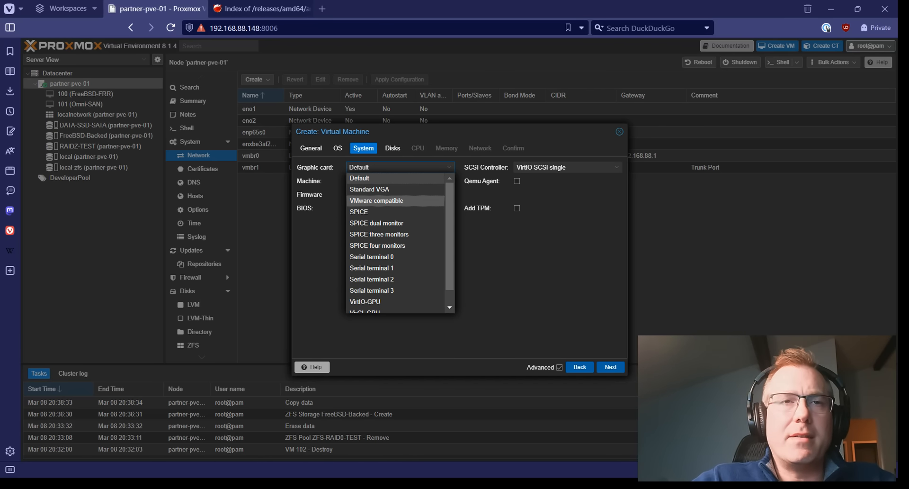
scroll(395, 211, down, 1)
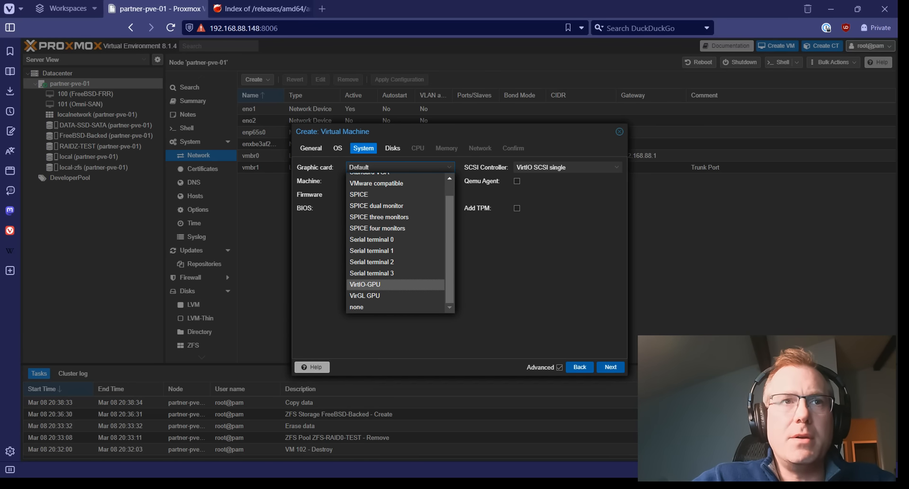
click(374, 284)
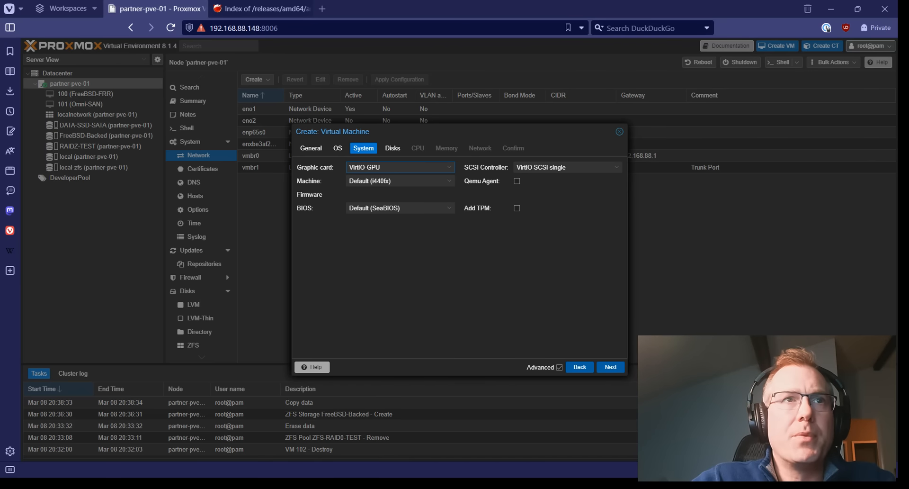
Settle the machine type on q35 after briefly reverting to Default (i440fx).
click(400, 181)
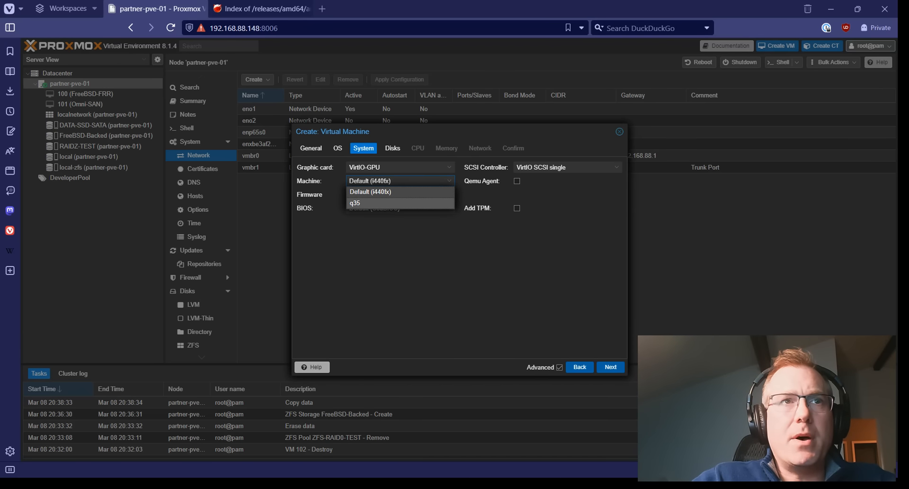
click(379, 203)
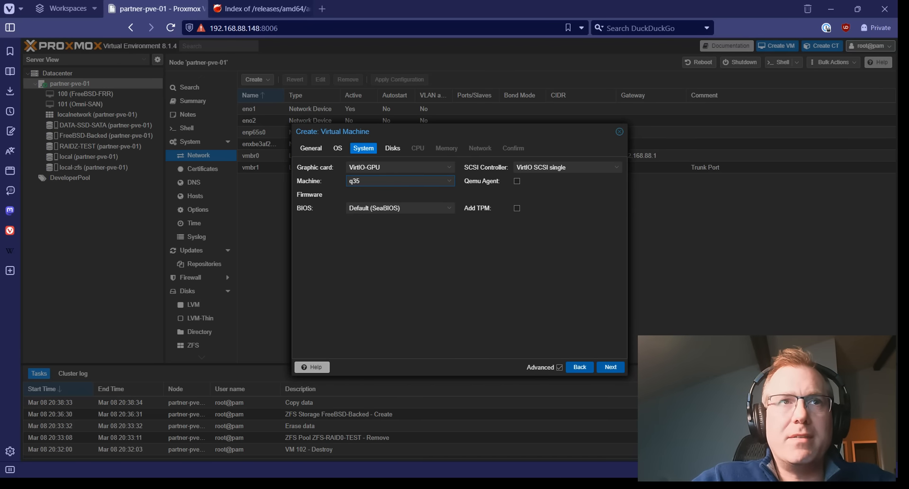
click(400, 180)
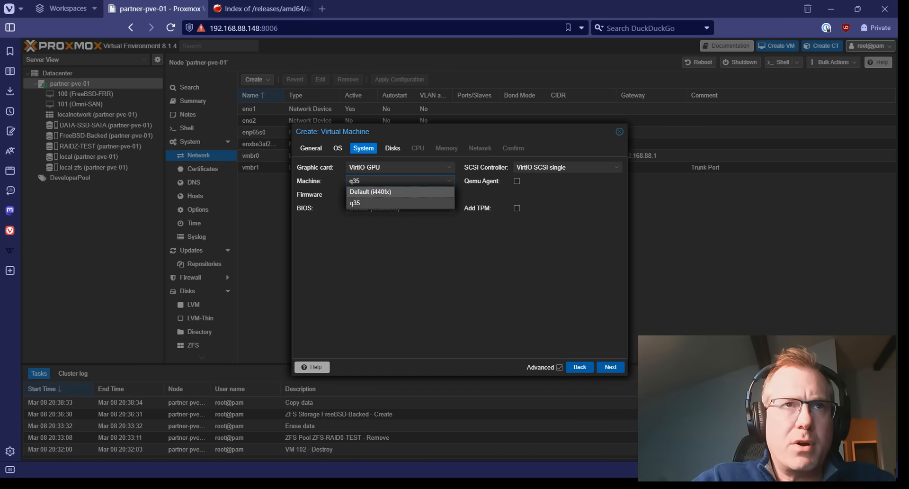
click(379, 192)
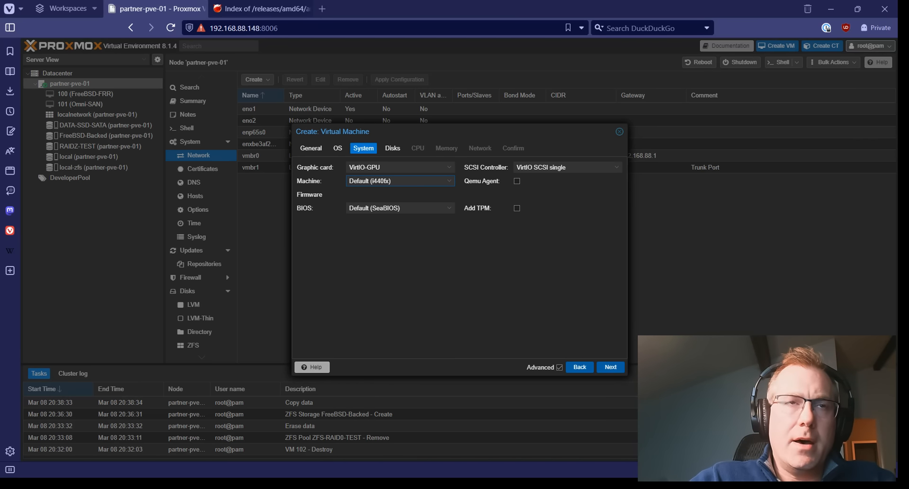
click(400, 181)
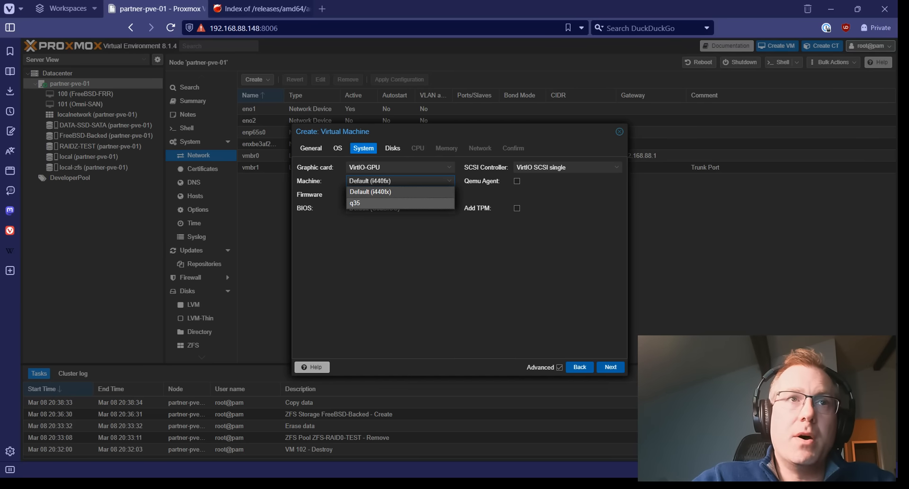
click(374, 202)
click(400, 208)
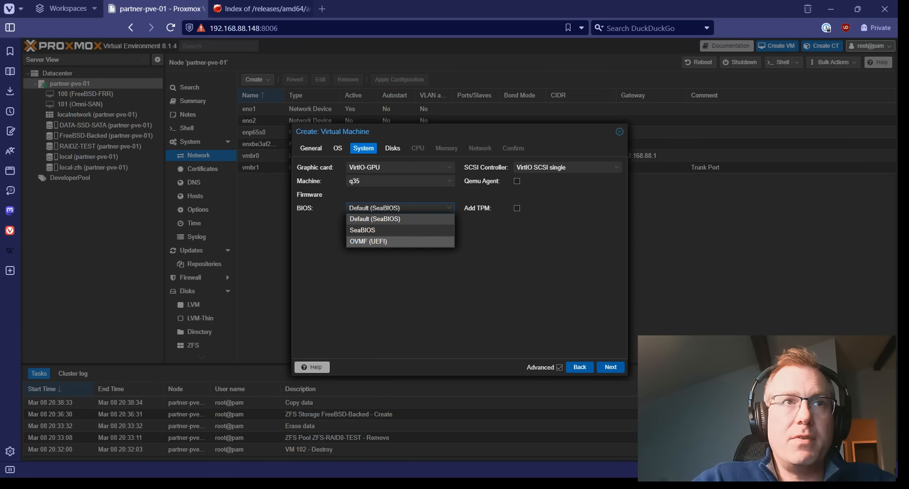
Set firmware to OVMF (UEFI) with the EFI disk on local-zfs and no pre-enrolled keys.
click(368, 240)
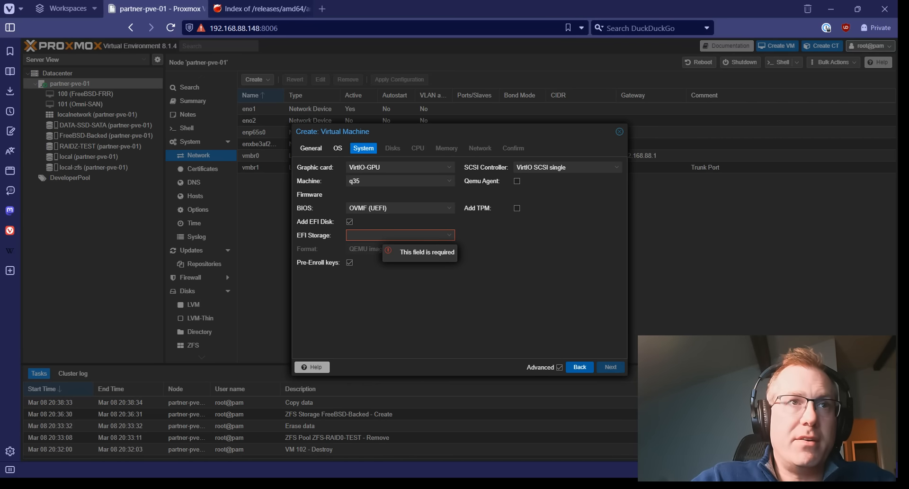
click(378, 235)
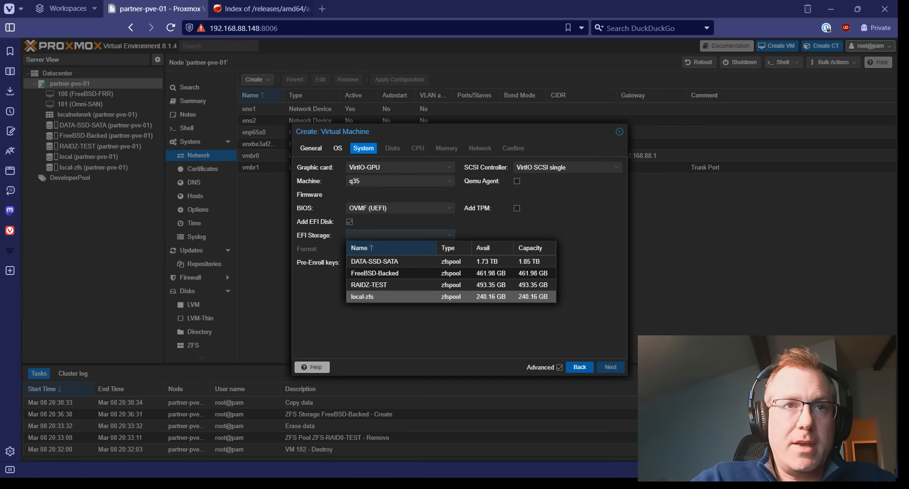
click(374, 297)
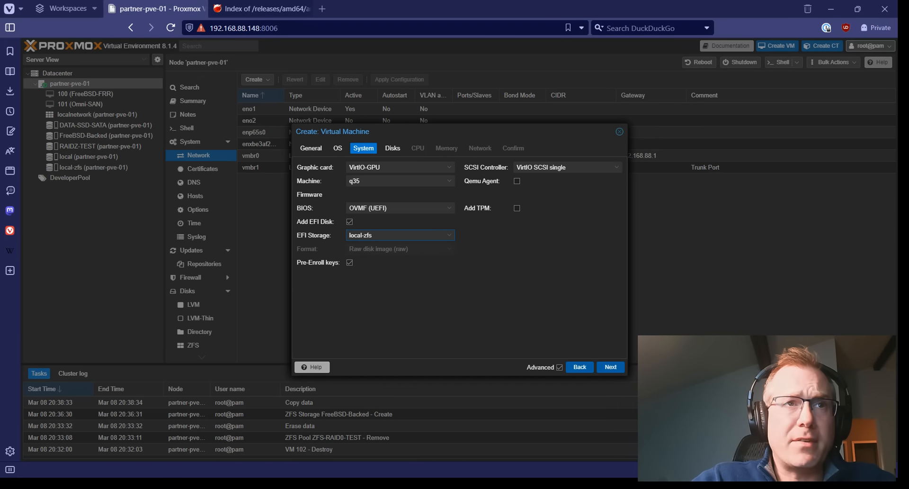
click(349, 262)
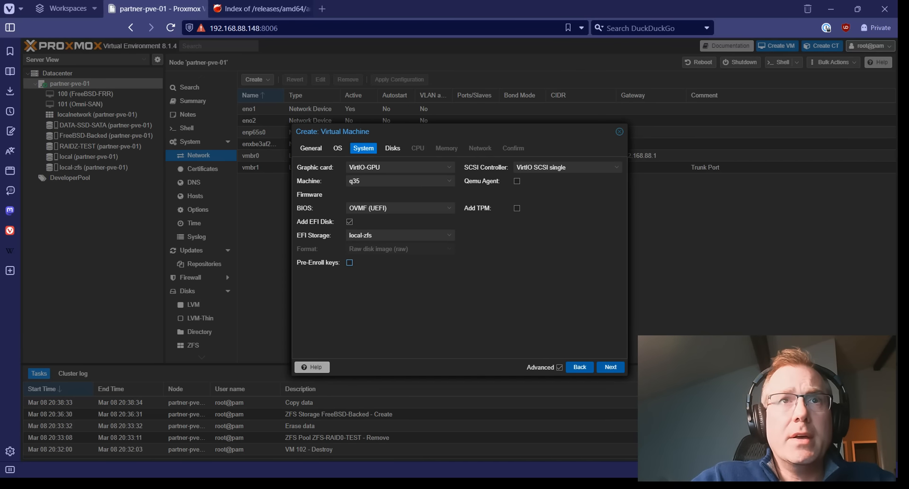
click(568, 167)
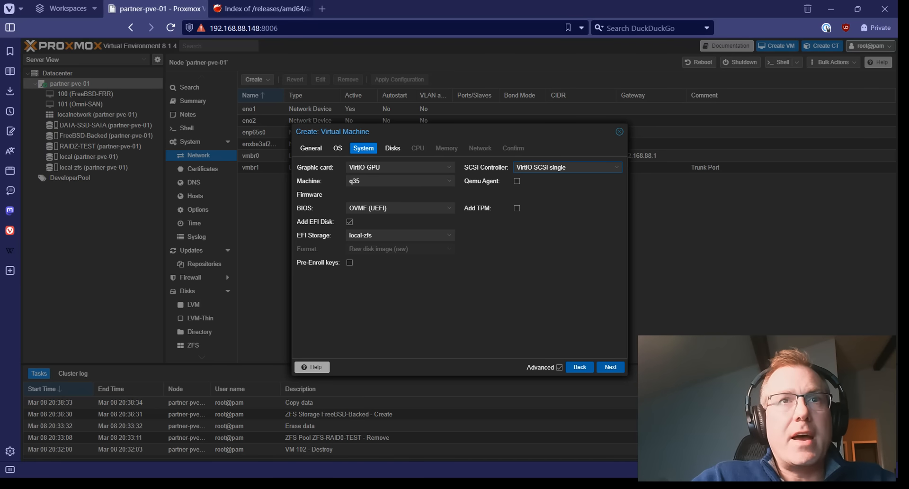
Keep VirtIO SCSI single, enable the Qemu Agent, and advance to the Disks step.
click(567, 167)
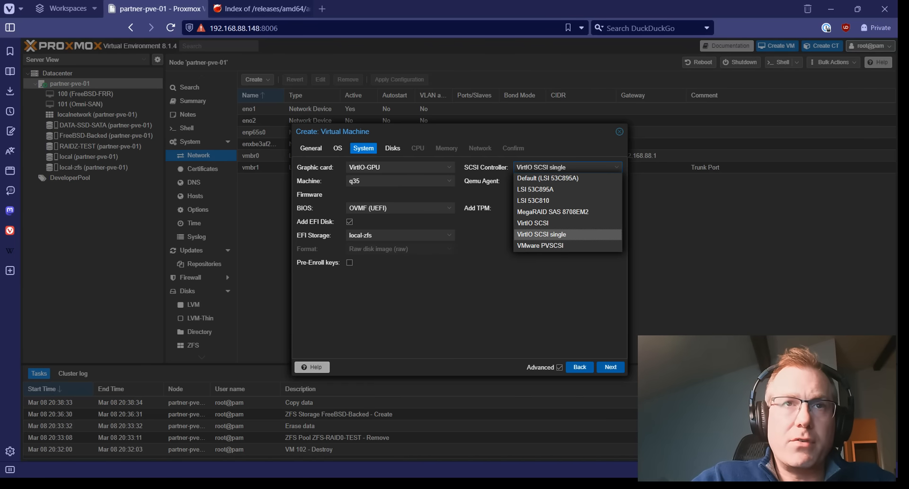
click(541, 234)
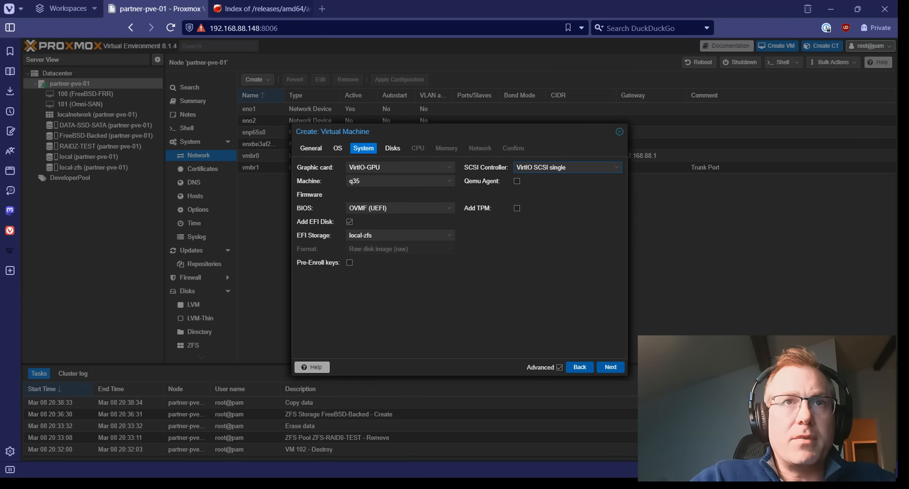
click(517, 181)
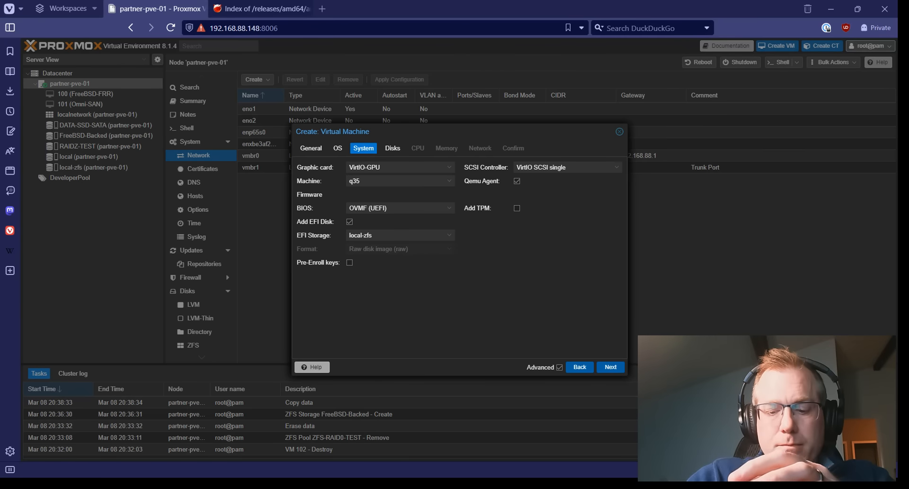
click(611, 367)
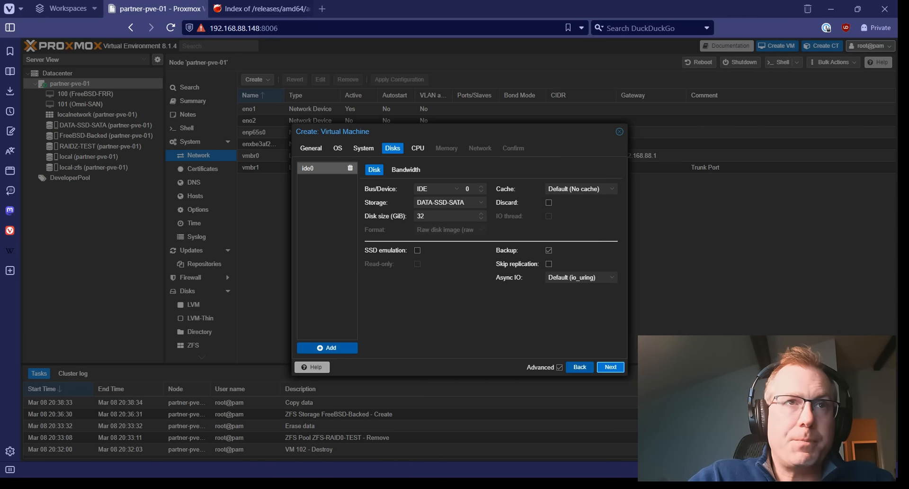
Make the 32 GiB disk VirtIO Block on FreeBSD-Backed storage, keeping the Default cache.
click(438, 189)
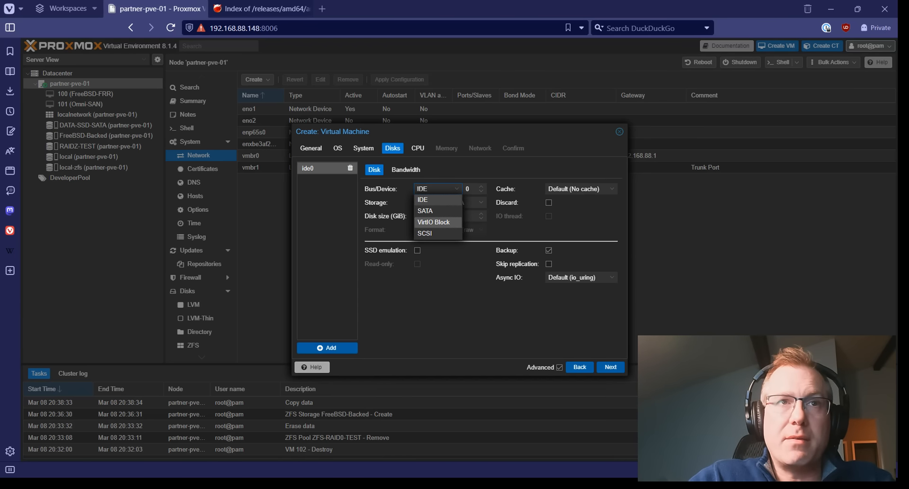
click(434, 222)
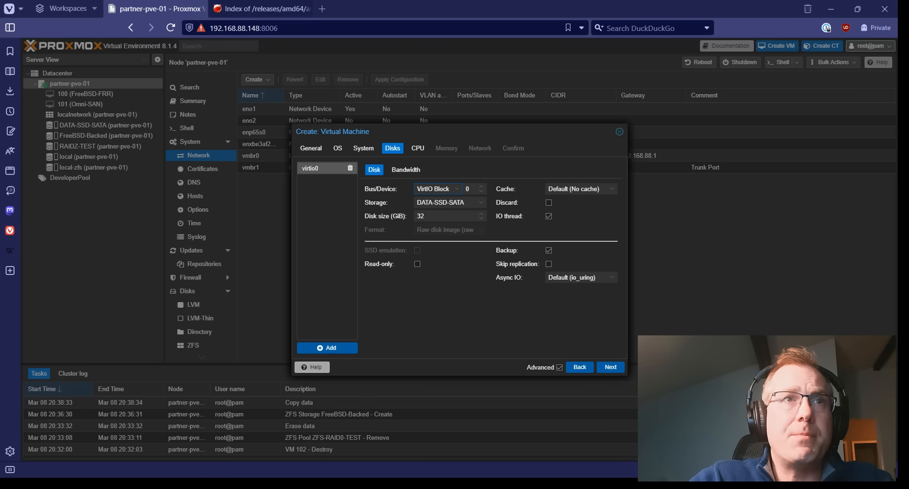
click(480, 202)
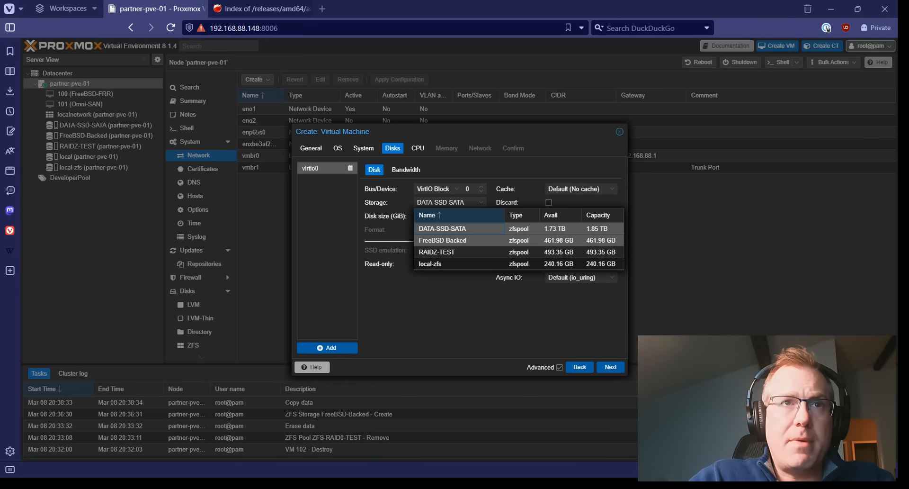
click(443, 240)
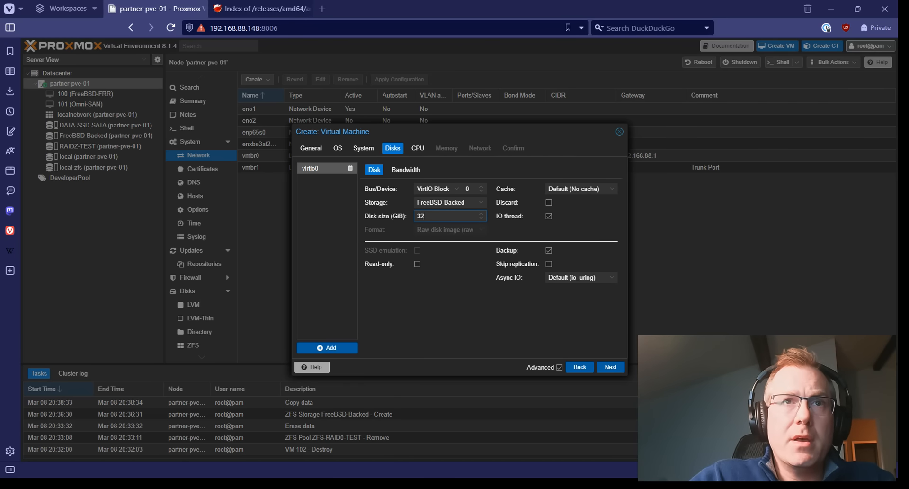
click(581, 189)
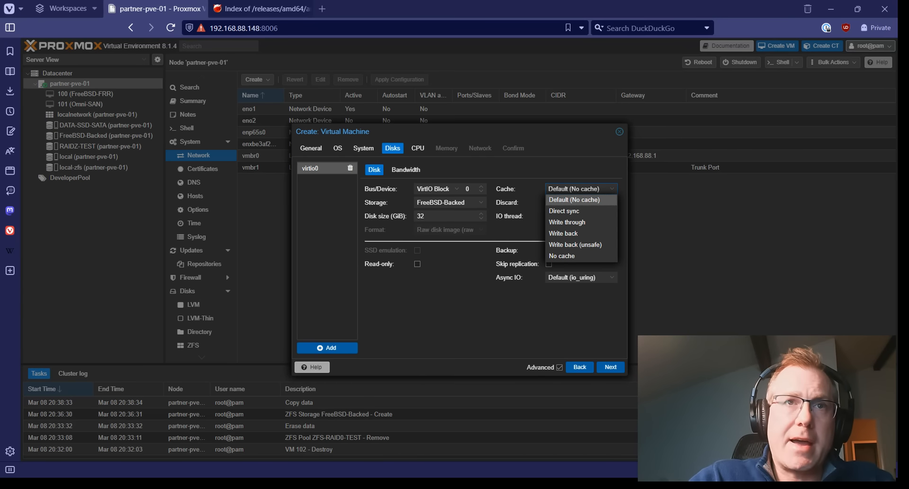
click(581, 189)
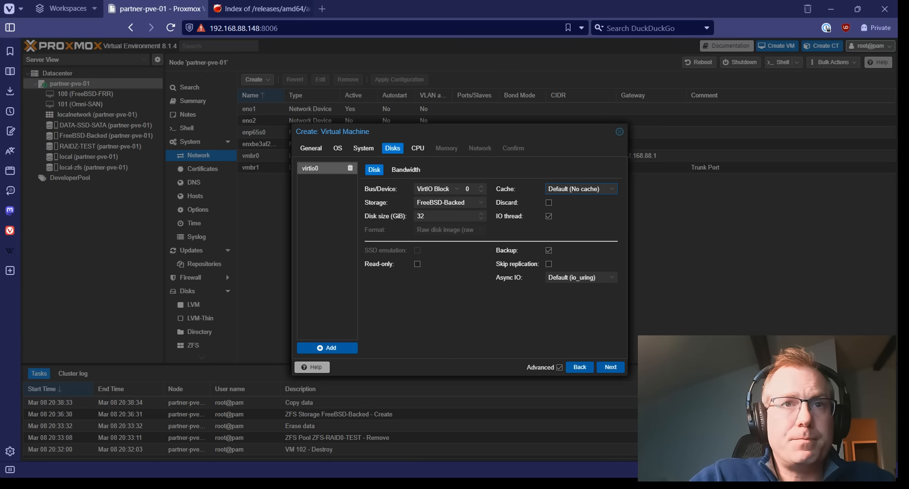
click(610, 366)
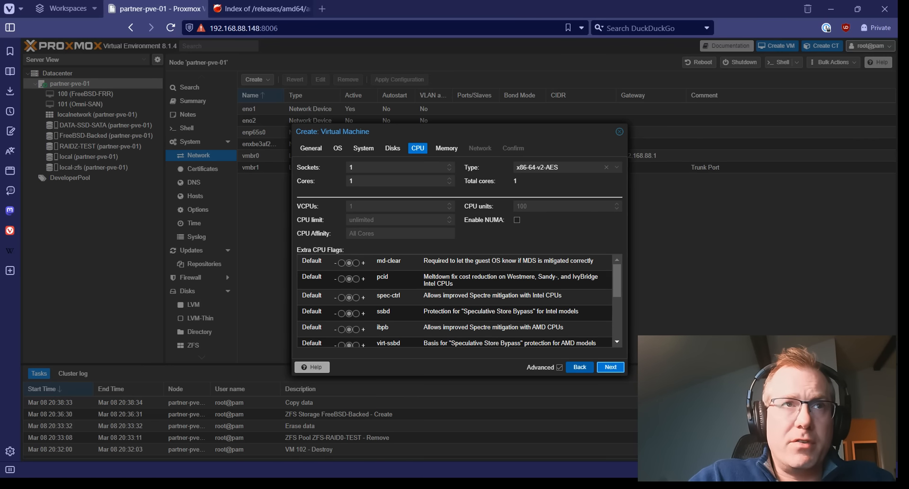
Set the CPU to 2 cores with CPU type host.
double_click(351, 181)
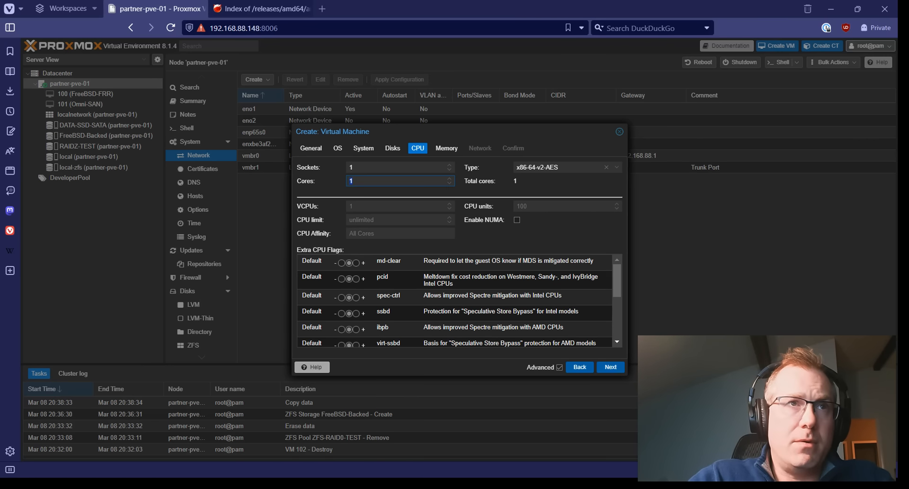
text(2)
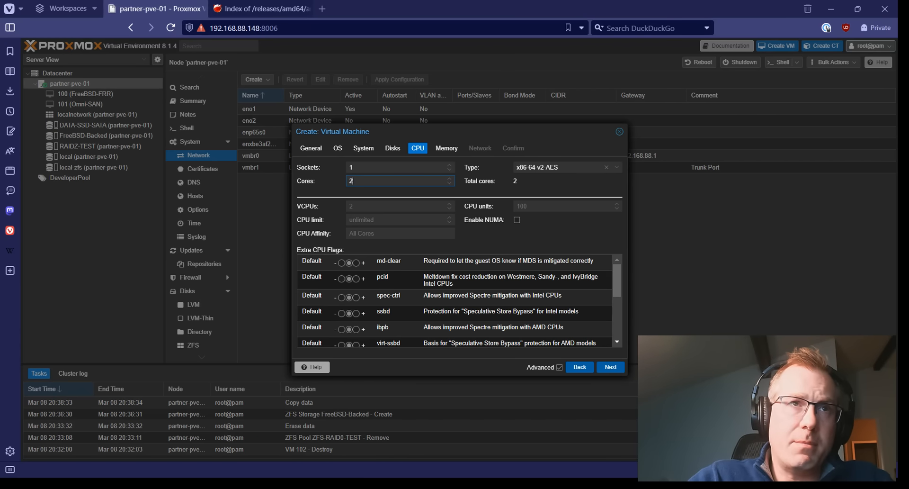
click(617, 168)
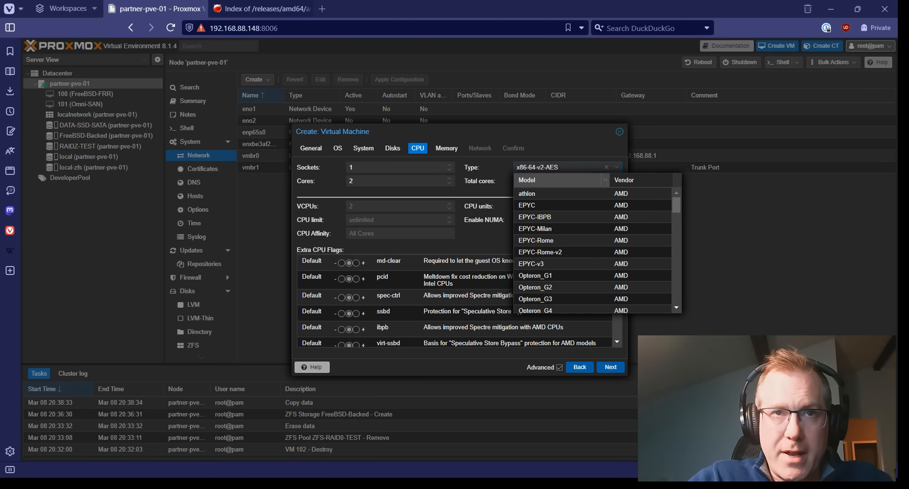
scroll(591, 217, down, 15)
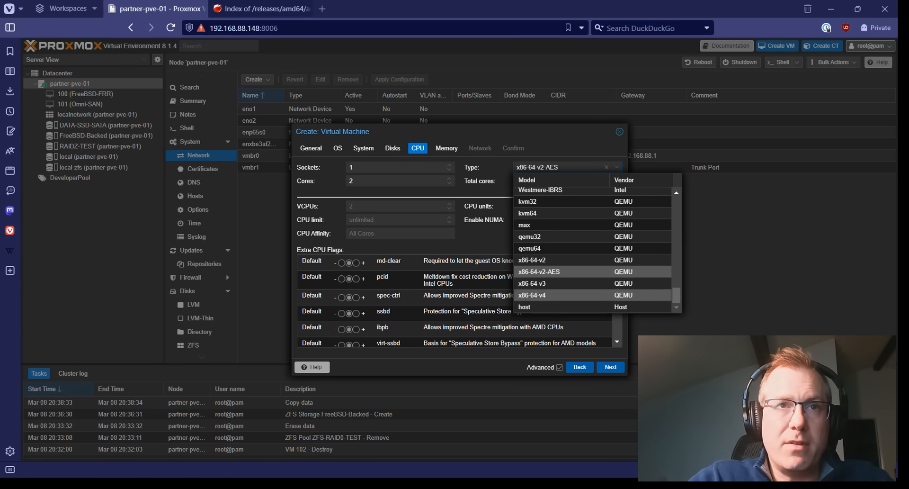
click(561, 307)
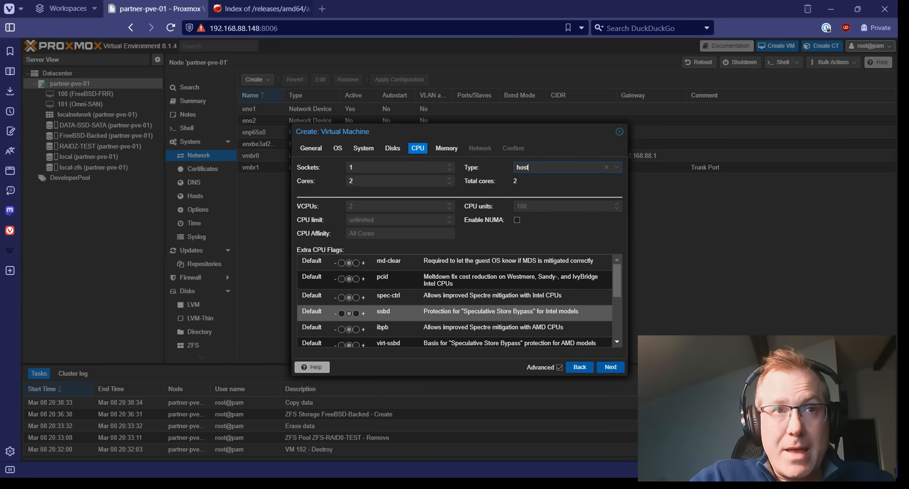
Set the aes and pdpe1gb extra CPU flags to On and continue.
scroll(454, 308, down, 5)
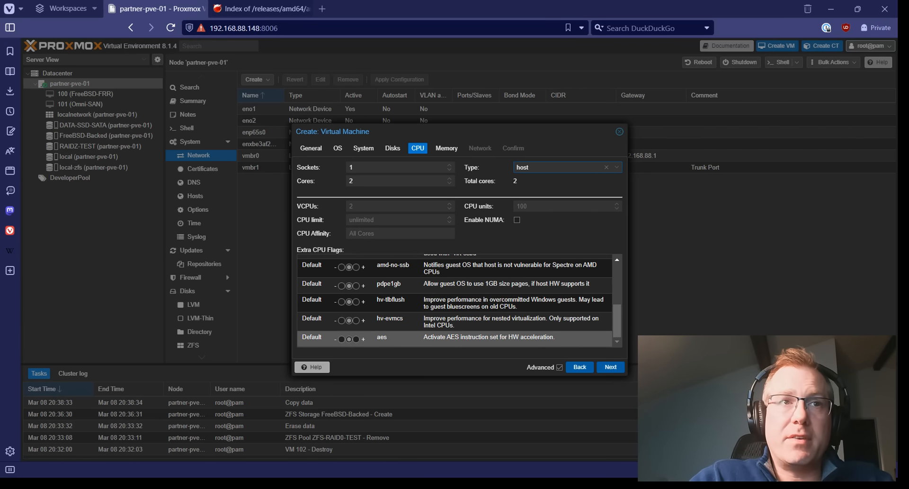
click(356, 339)
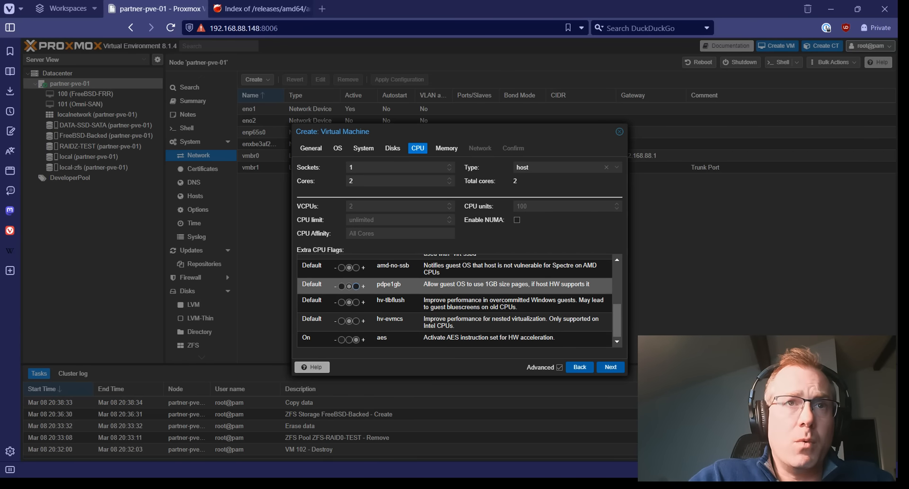
click(356, 286)
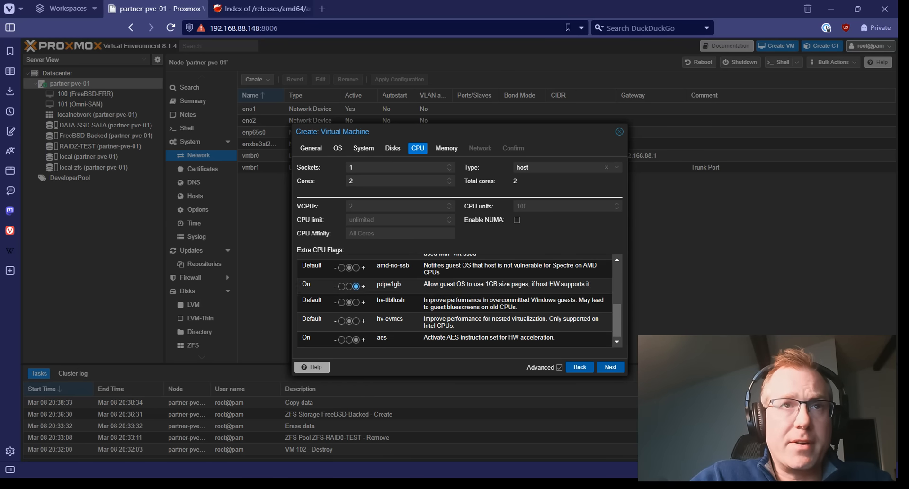
scroll(356, 308, up, 4)
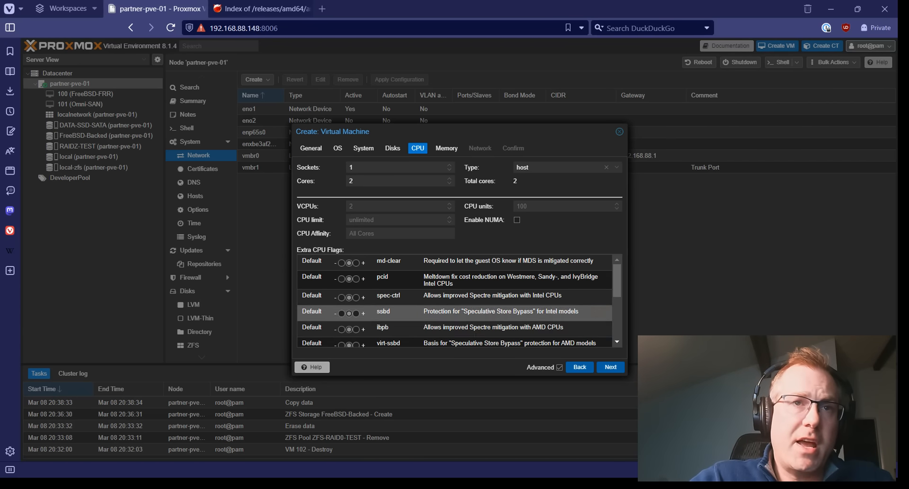
click(610, 366)
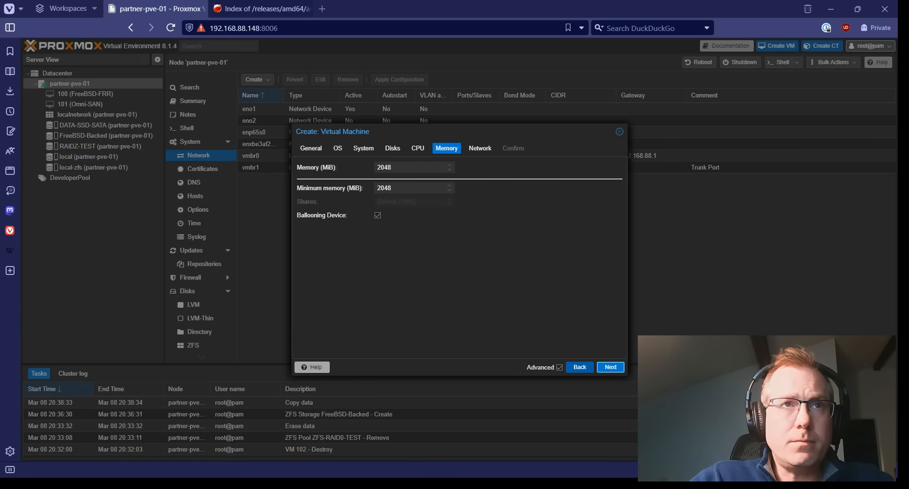
Enter 8096 MiB of memory and continue to Network.
double_click(385, 167)
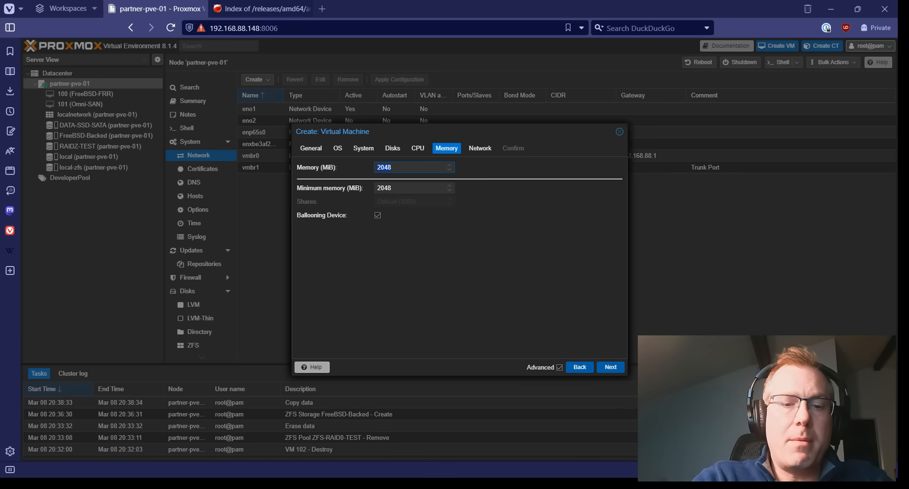
text(809)
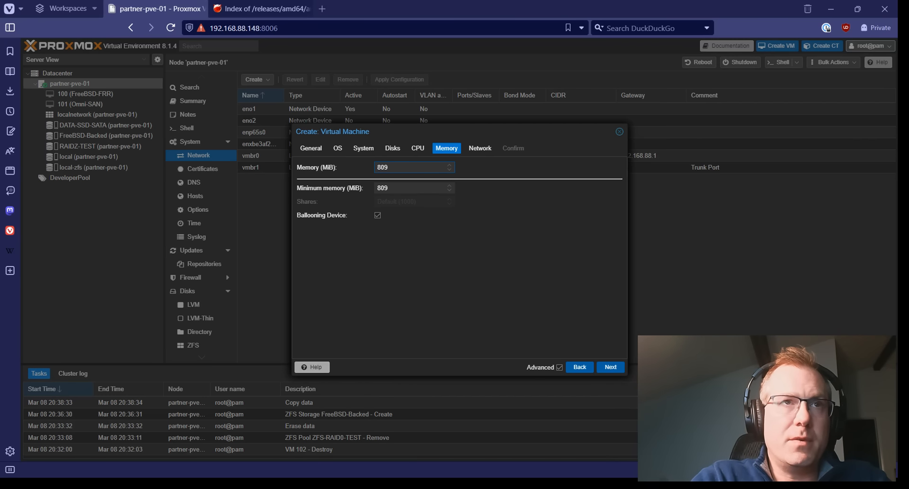
text(6)
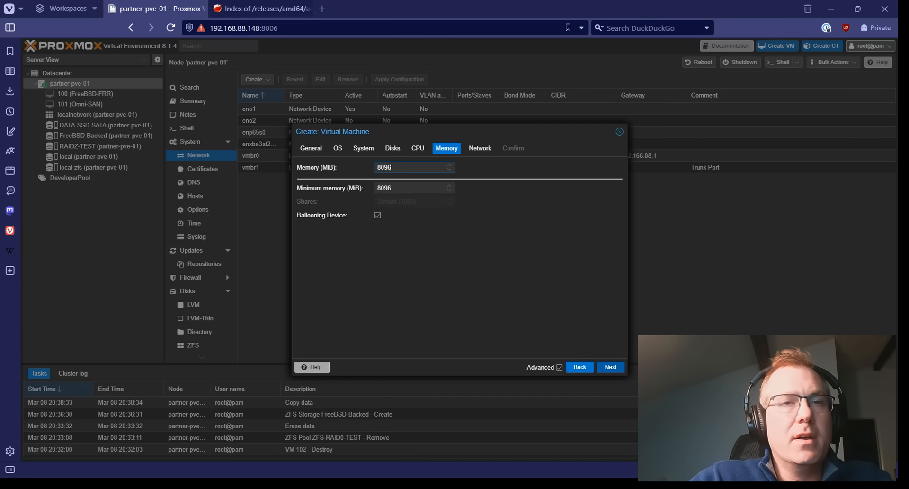
click(610, 367)
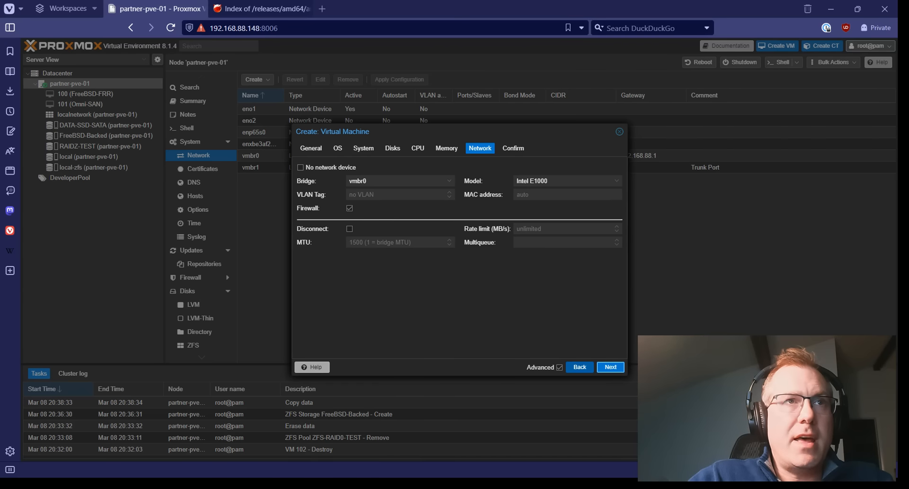
Attach the NIC to vmbr1 with VLAN tag 88, firewall off, and VirtIO (paravirtualized) model.
click(400, 181)
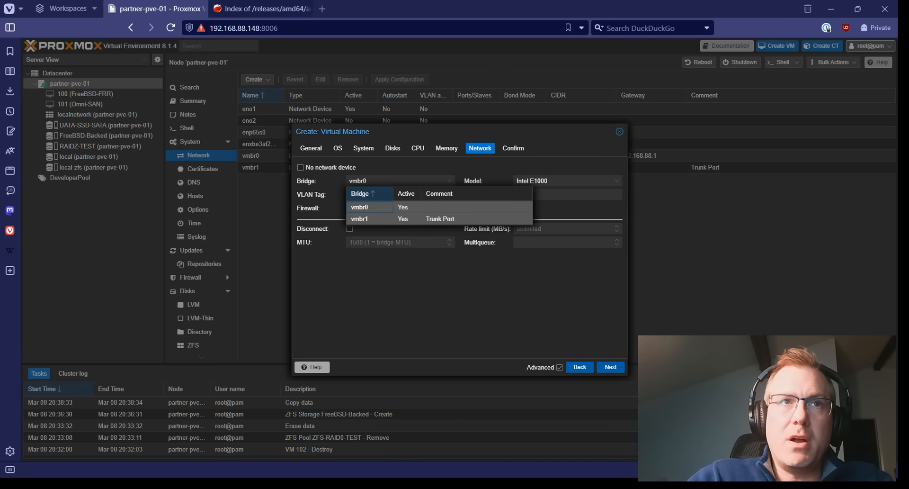
click(402, 218)
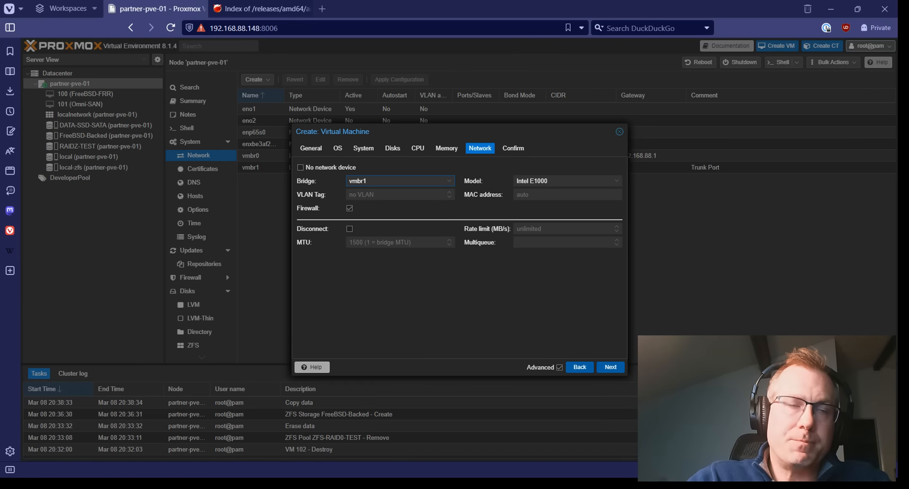
text(88)
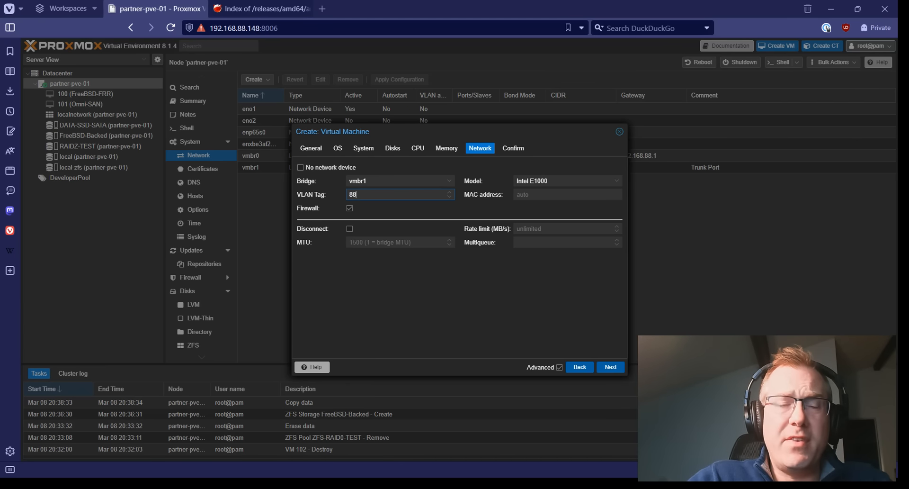
key(Tab)
key(space)
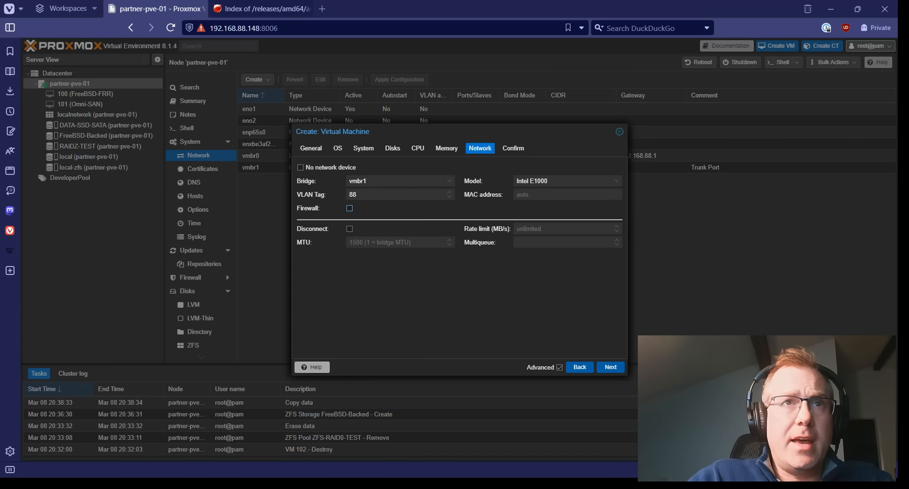
click(567, 181)
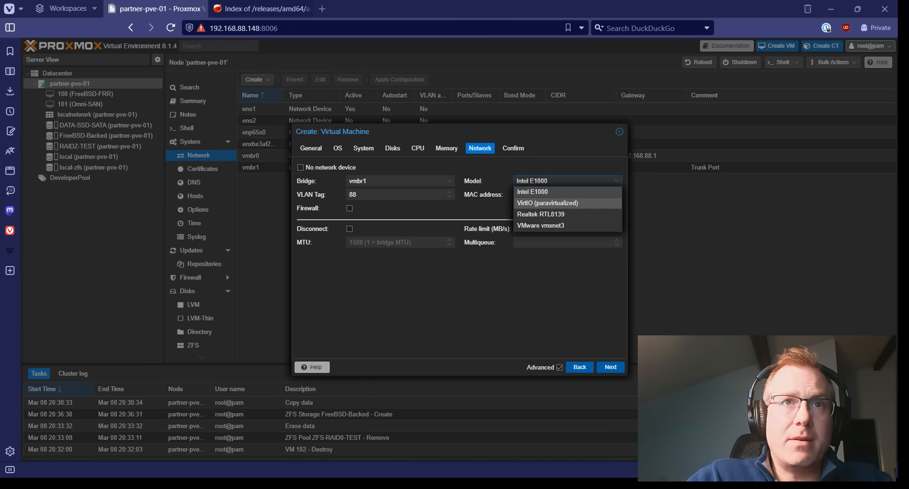
key(Return)
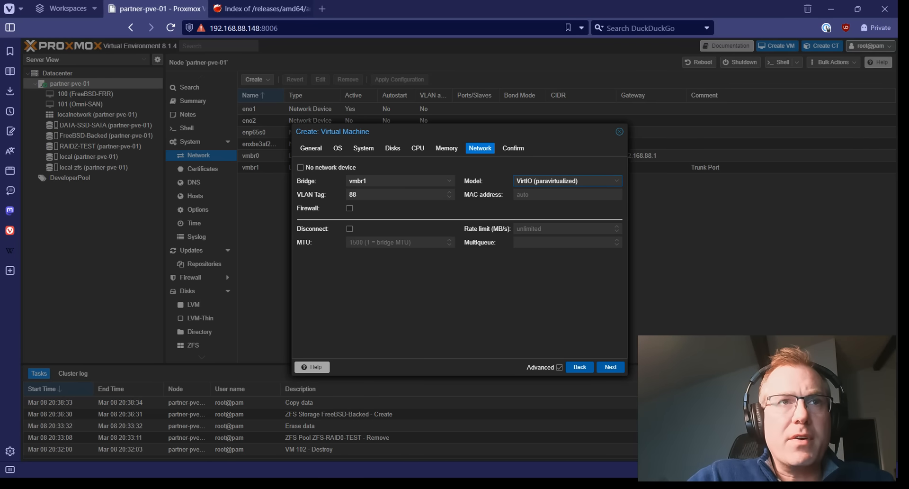
Set Multiqueue to 2 and go to the Confirm summary.
click(397, 242)
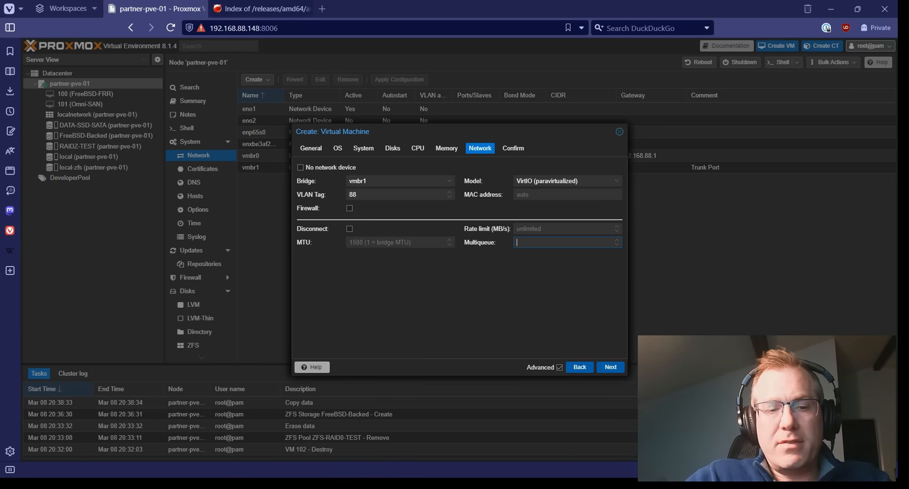
text(2)
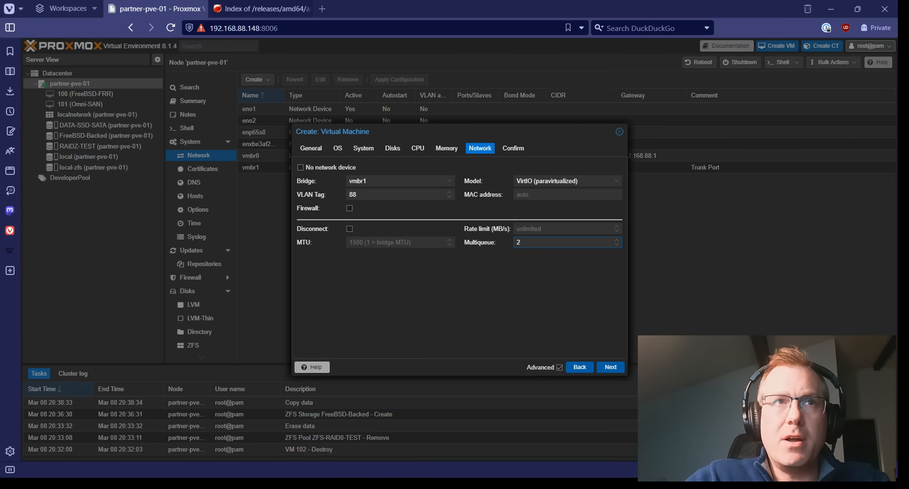
click(417, 147)
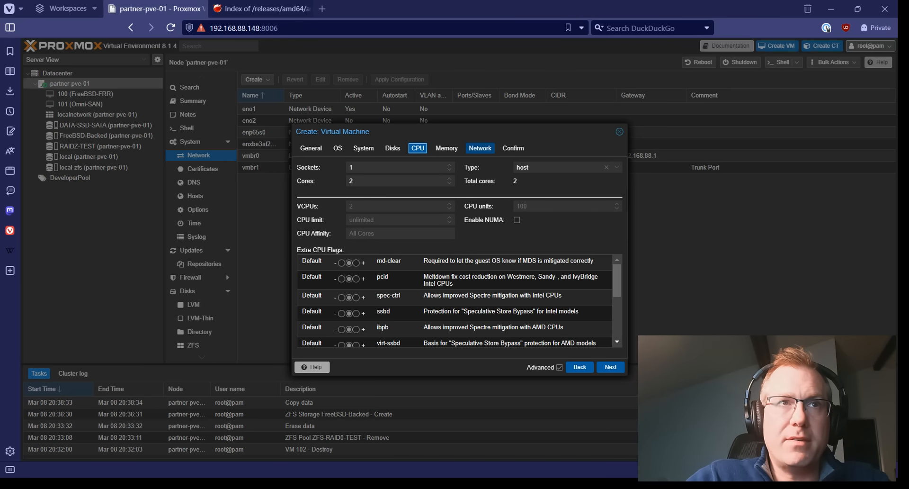
click(480, 148)
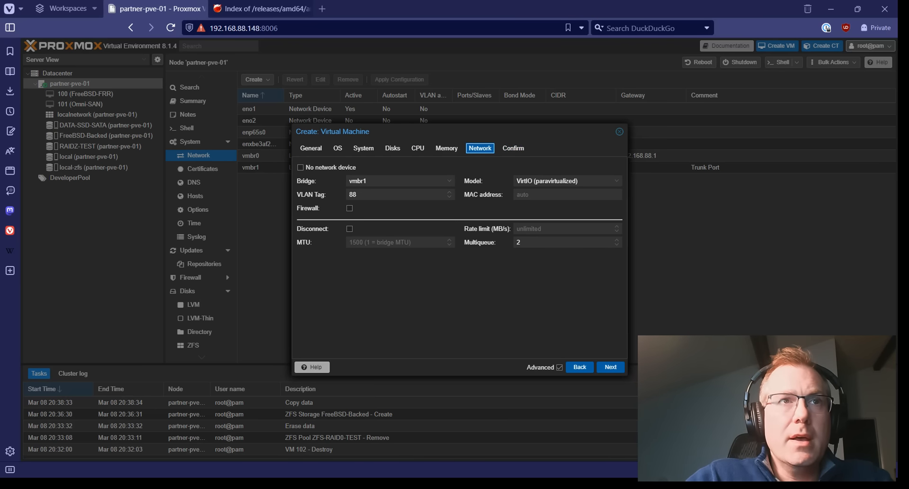
click(610, 366)
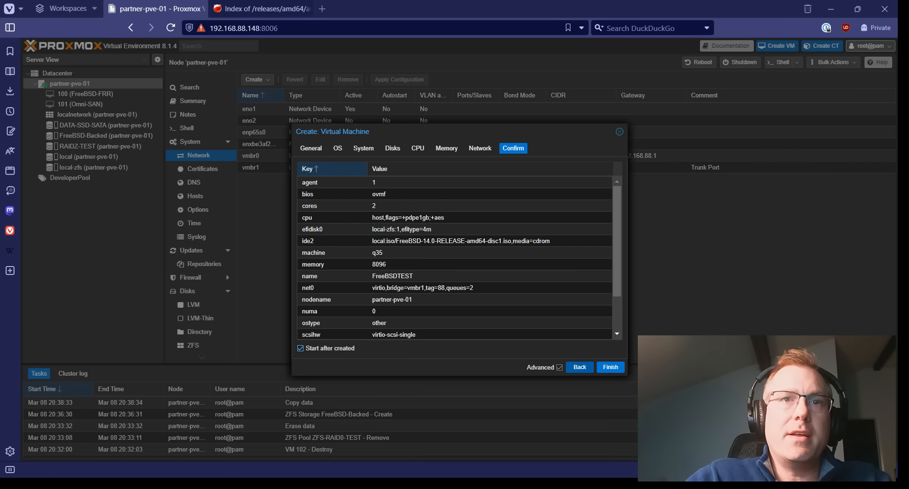
Create VM 102, open it, and boot the FreeBSD installer from the boot menu.
click(610, 366)
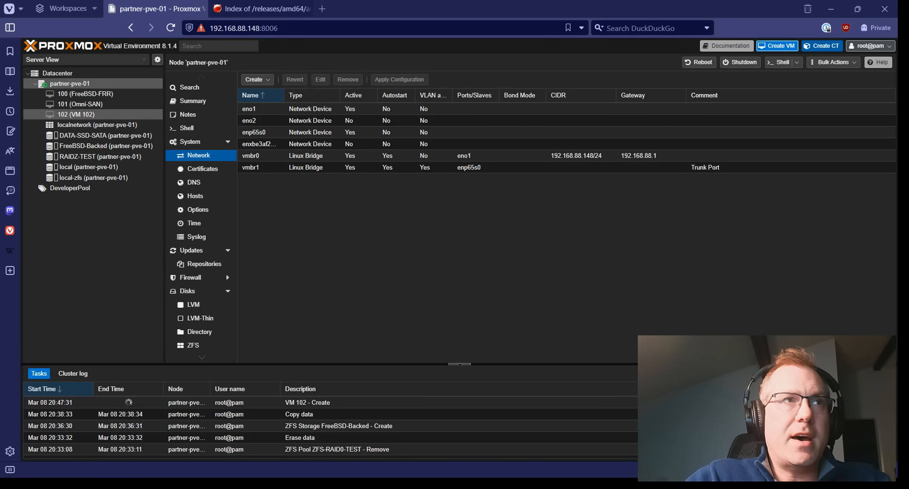
click(76, 114)
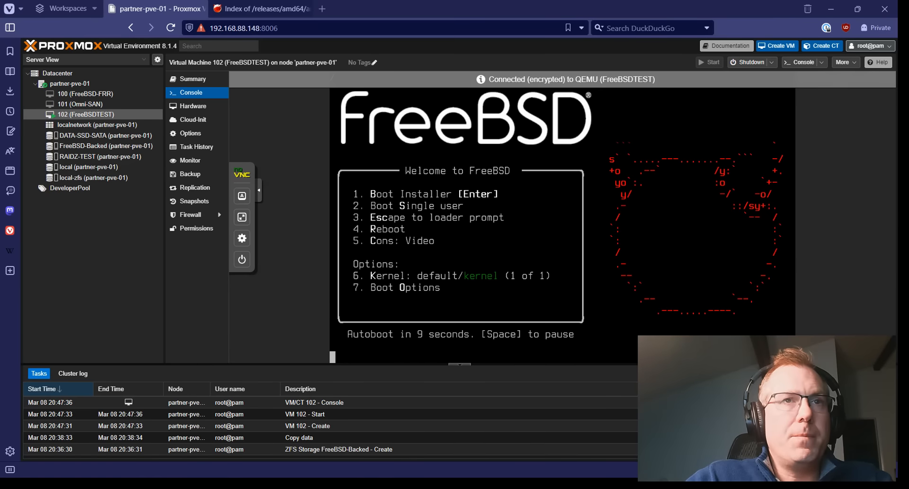
key(Return)
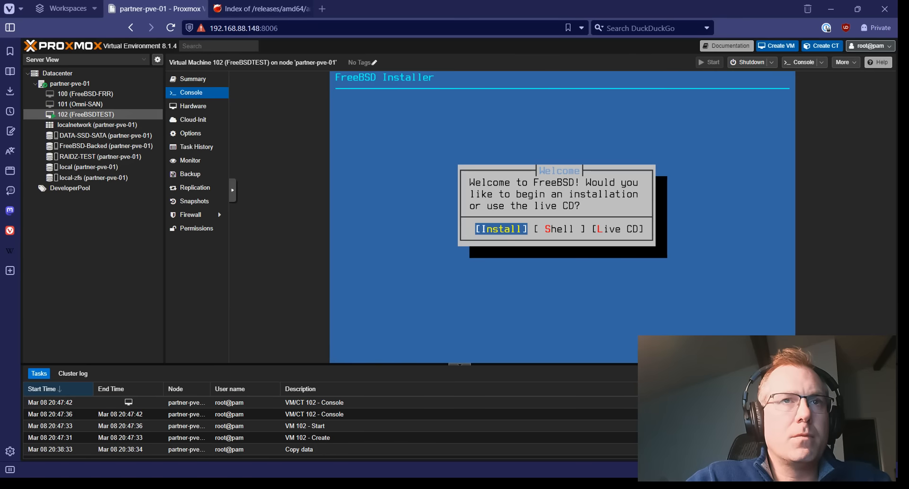
Begin the install with the default US keymap and hostname FreeBSDTEST.
key(Return)
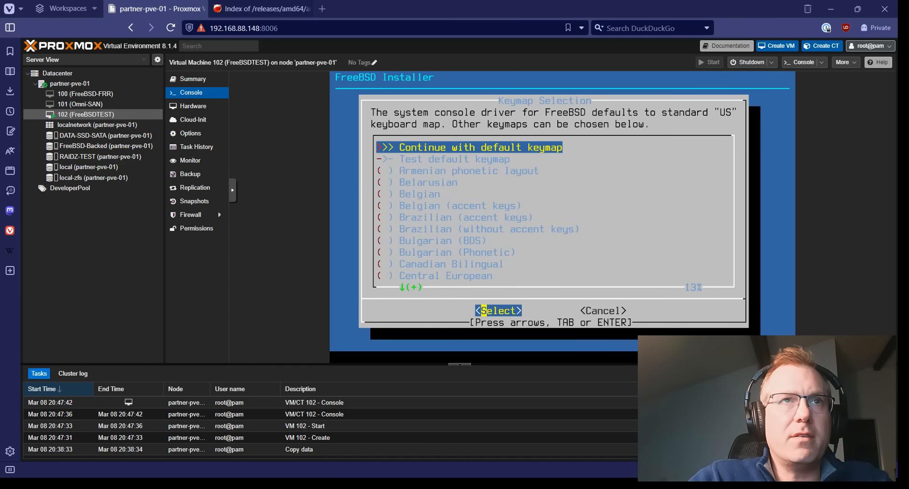
key(Return)
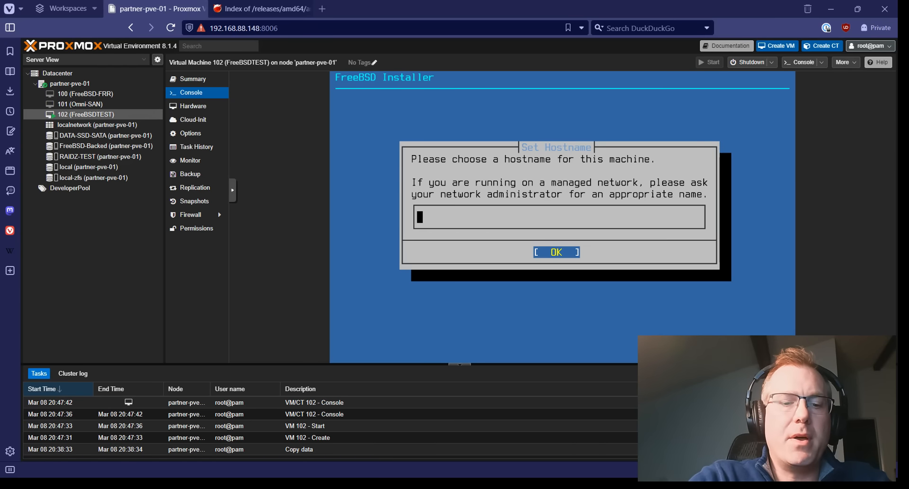
text(FreeBSDTEST)
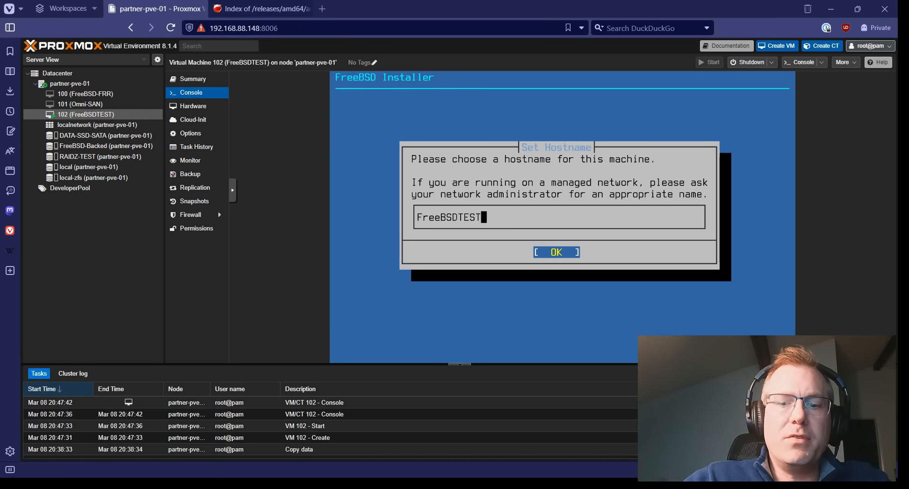
key(Return)
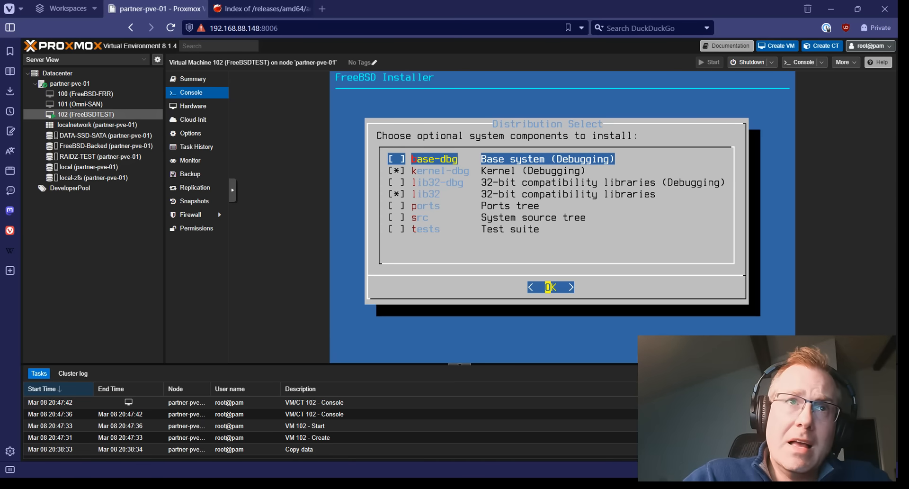
Add the ports and src trees to the selected distribution components and confirm.
key(Down)
key(Down)
key(Down)
key(Down)
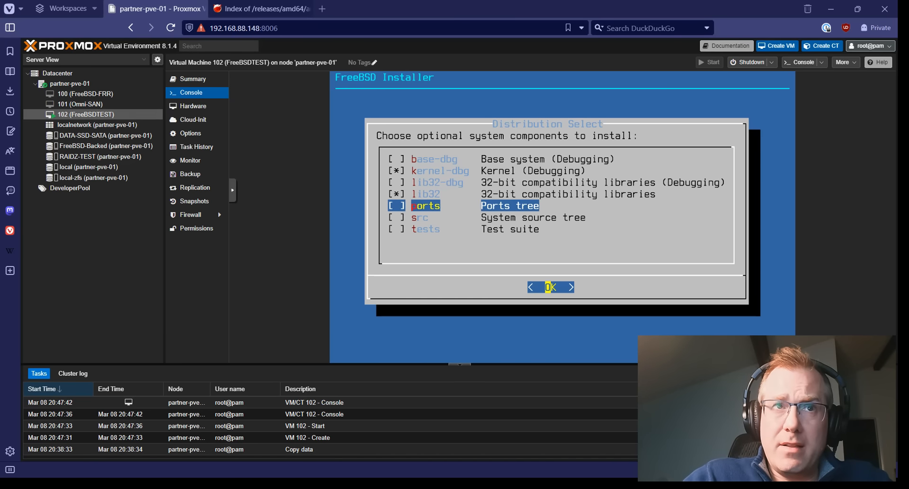
key(Down)
key(space)
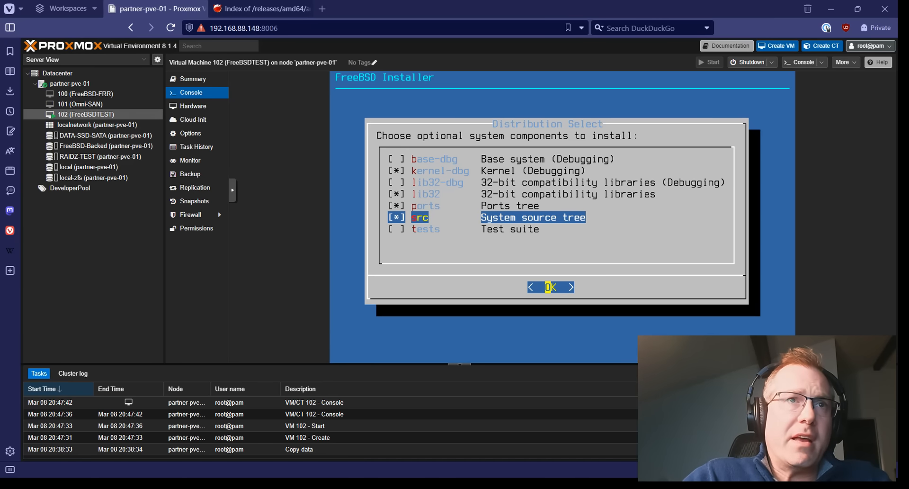
key(Up)
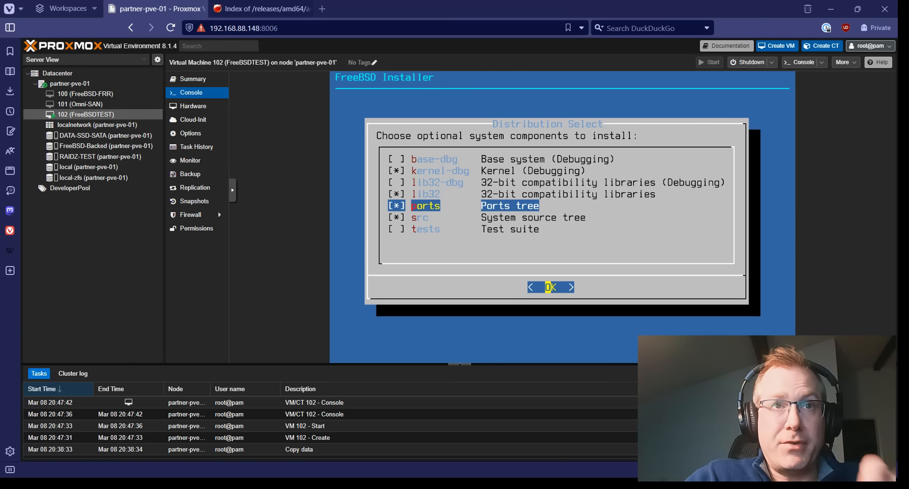
key(Down)
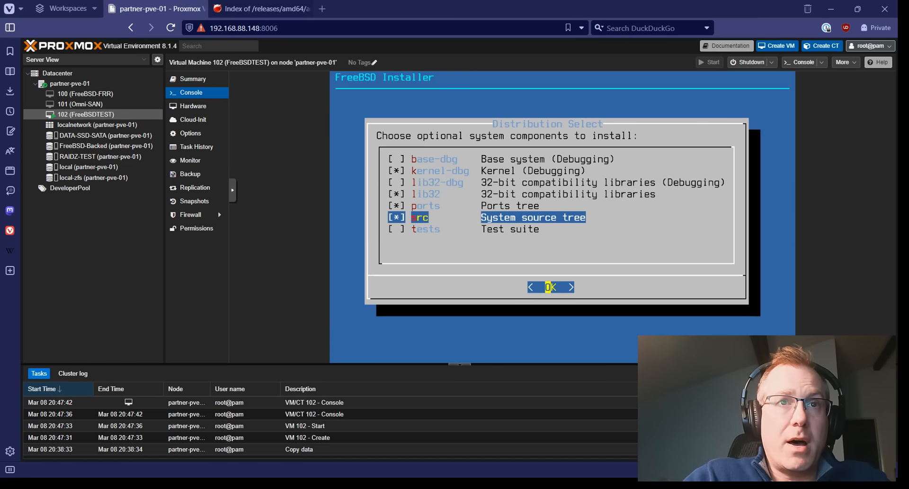
key(Return)
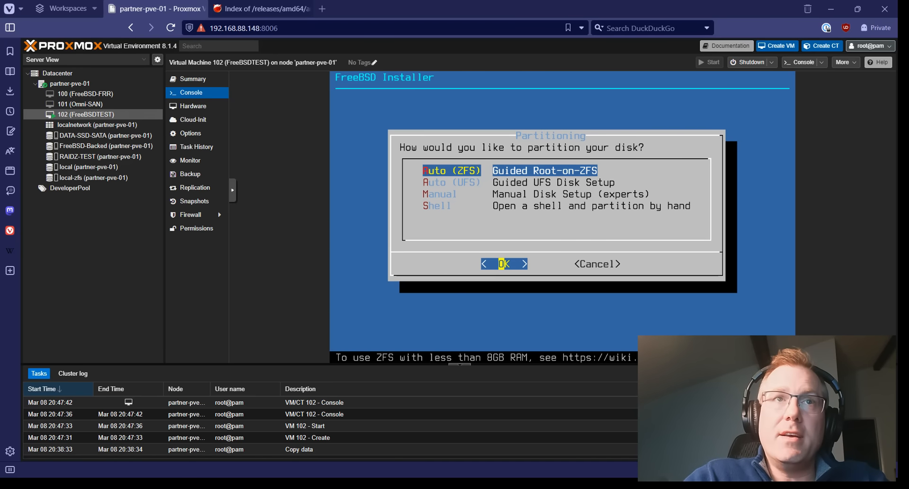
Choose Auto (ZFS) guided Root-on-ZFS partitioning over guided UFS.
key(Down)
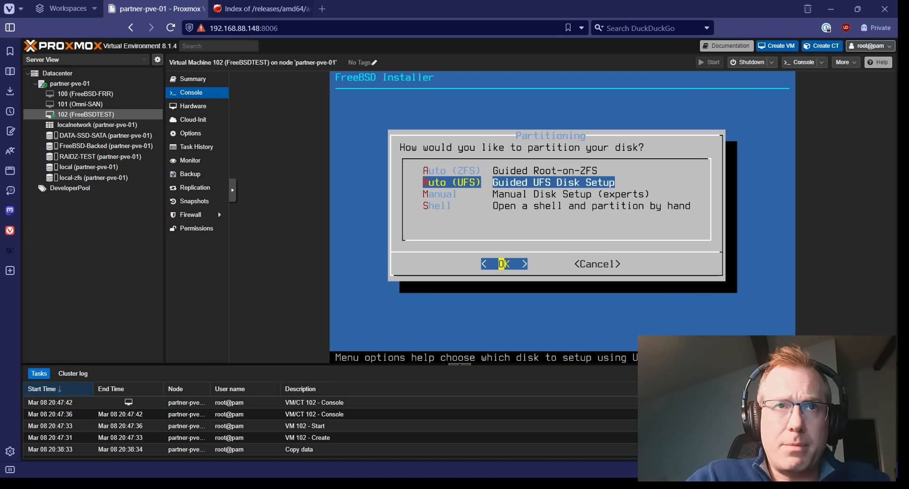
key(Up)
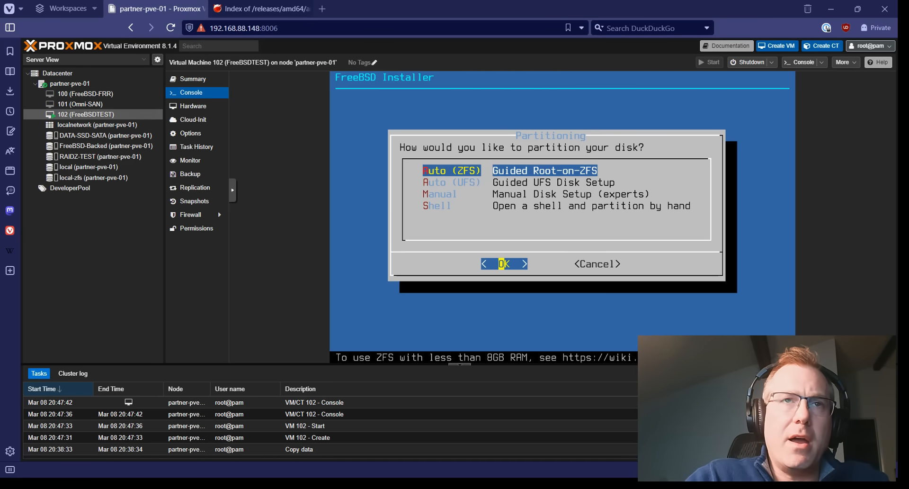
key(Return)
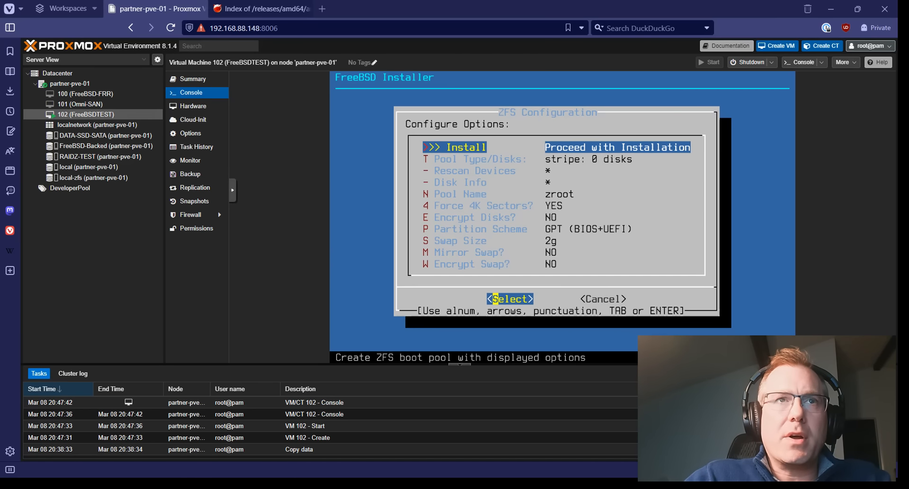
Check the zroot pool, swap and encryption settings, then proceed to the virtual device type menu.
key(Down)
key(Down)
key(Down)
key(Down)
key(Down)
key(Down)
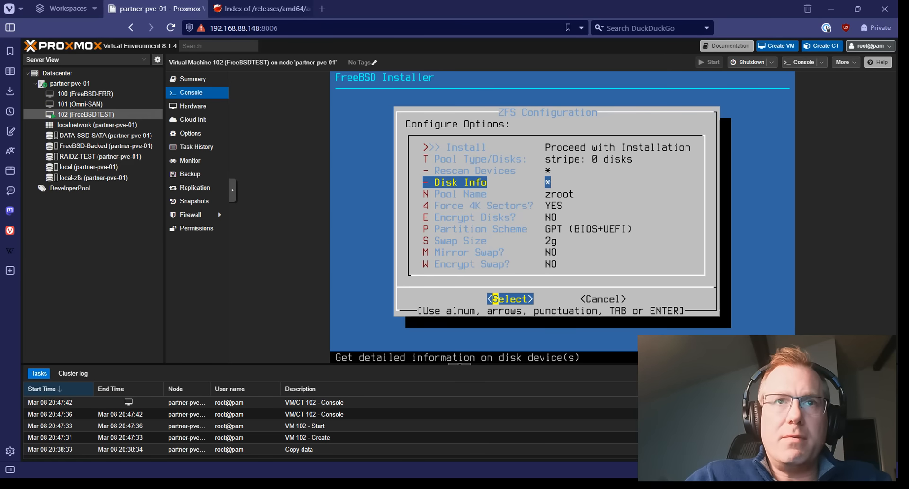
key(Down)
key(Down)
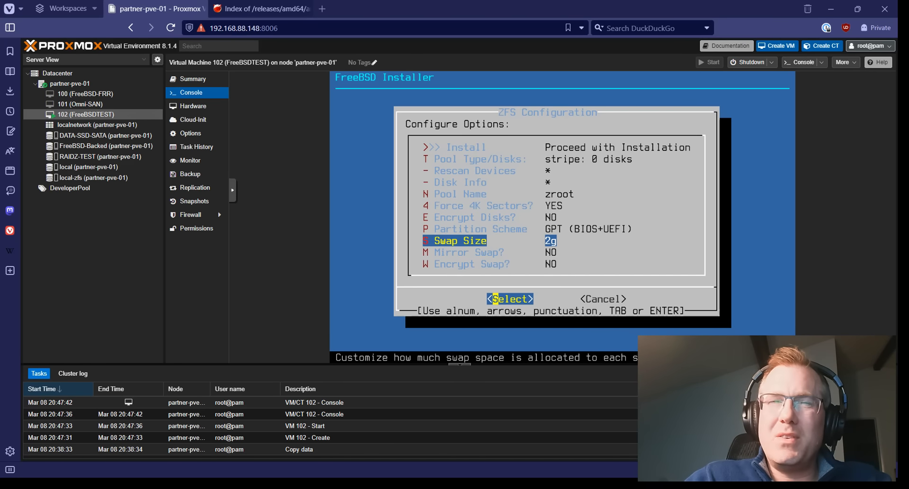
key(Down)
key(Down)
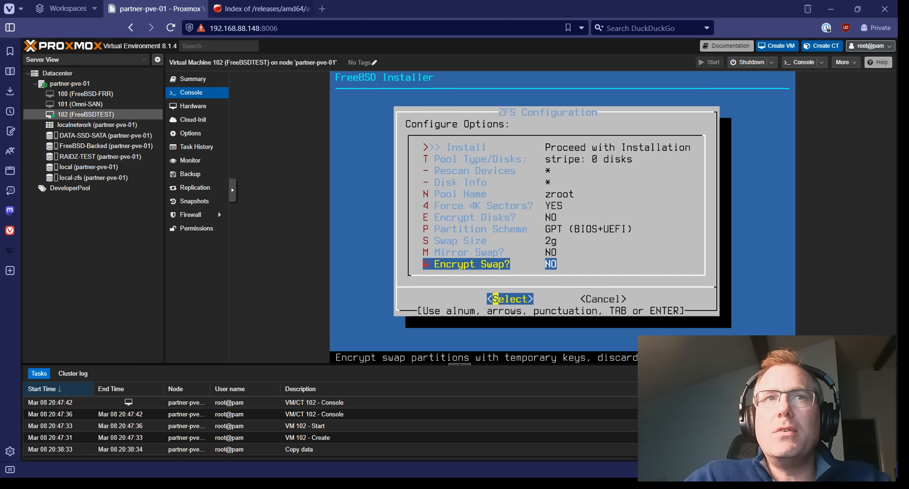
key(Up)
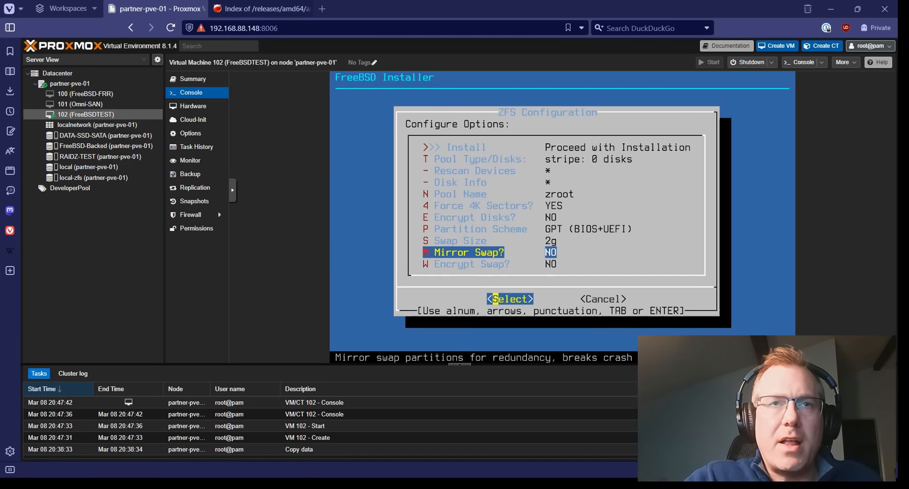
key(Up)
key(Up)
key(Up)
key(Up)
key(Up)
key(Up)
key(Up)
key(Up)
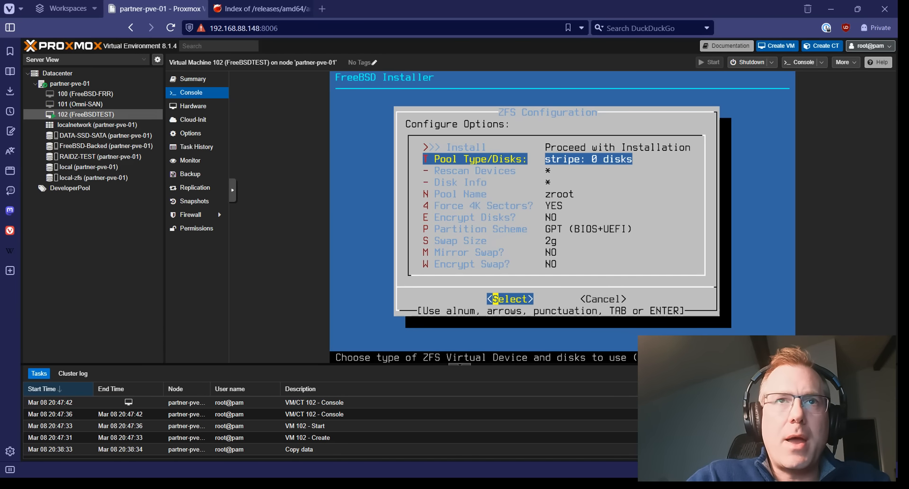
key(Up)
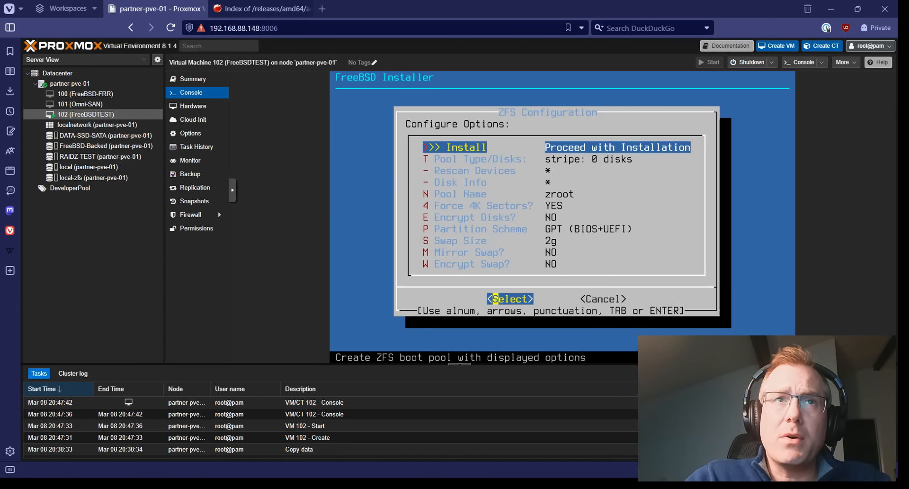
key(Return)
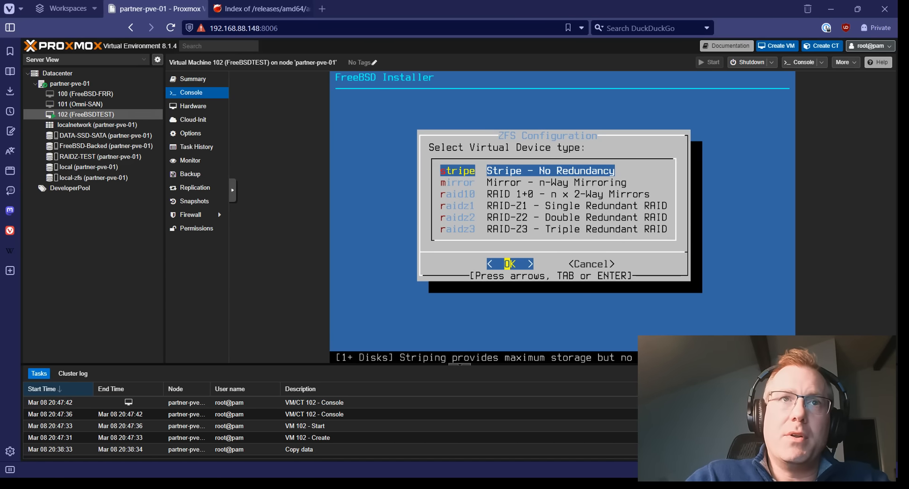
Create a stripe pool on vtbd0 and confirm wiping the disk to start installing.
key(Return)
key(space)
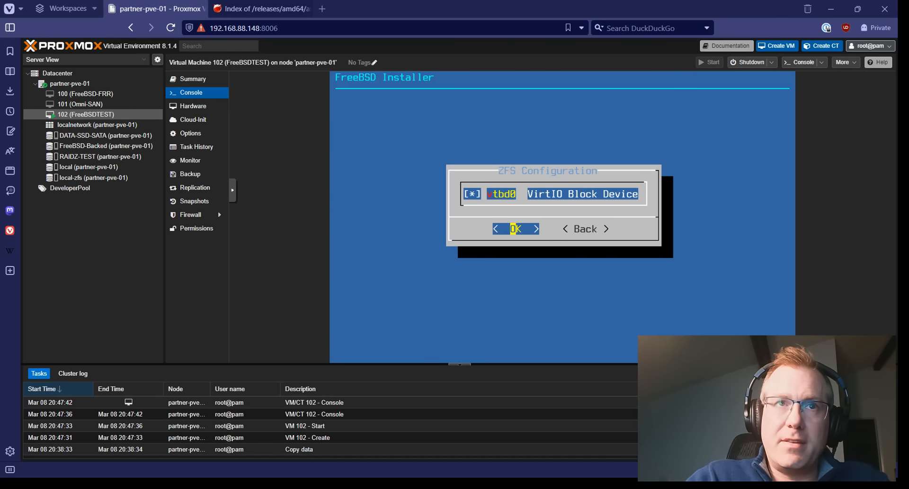
key(Return)
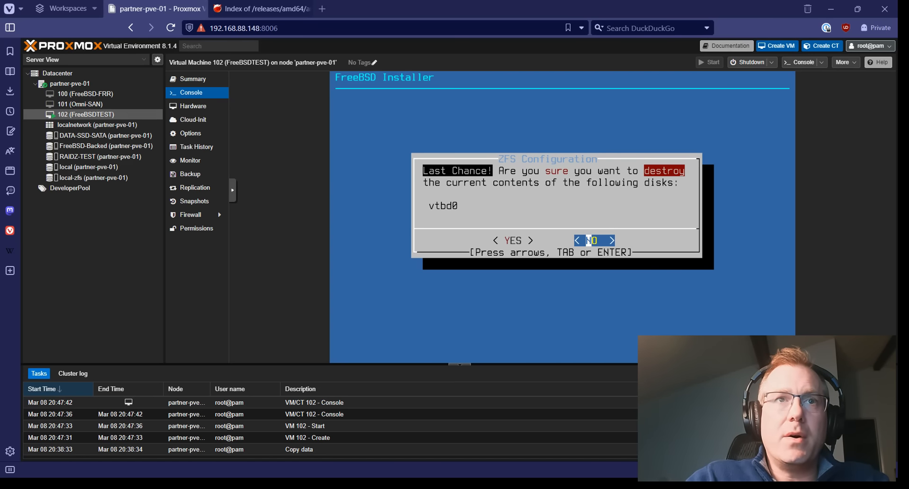
key(Left)
key(Return)
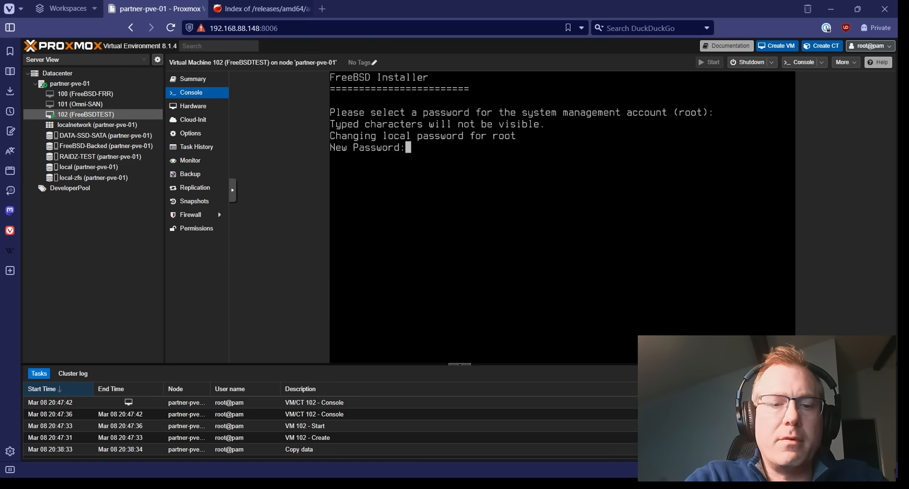
Enter the root password for the new FreeBSD system and confirm it by retyping.
key(Return)
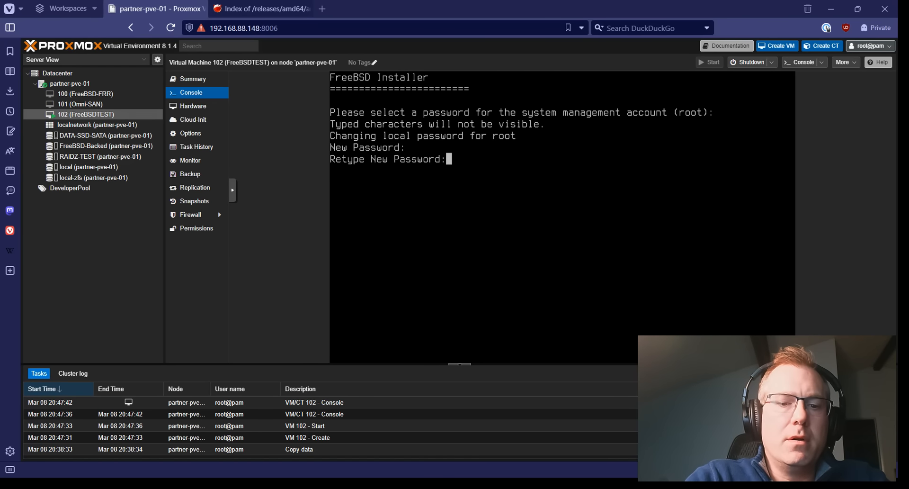
key(Return)
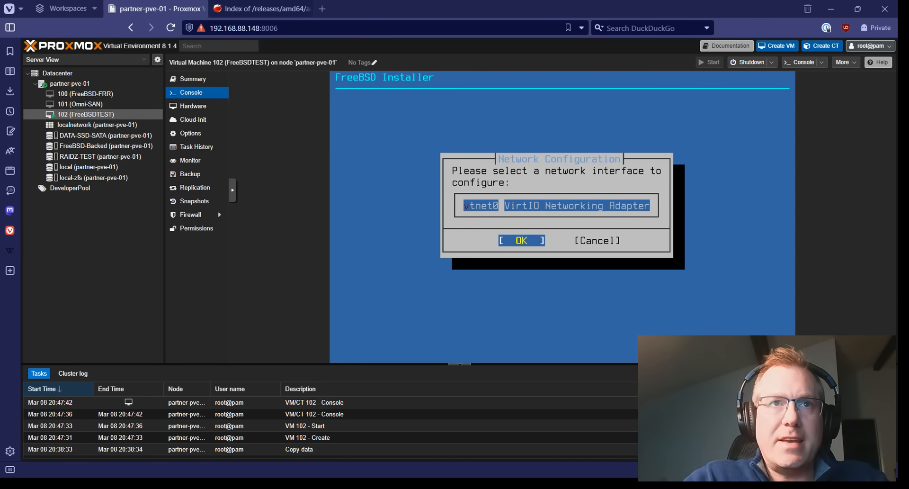
Configure vtnet0 with IPv4 obtained via DHCP and decline IPv6.
key(Return)
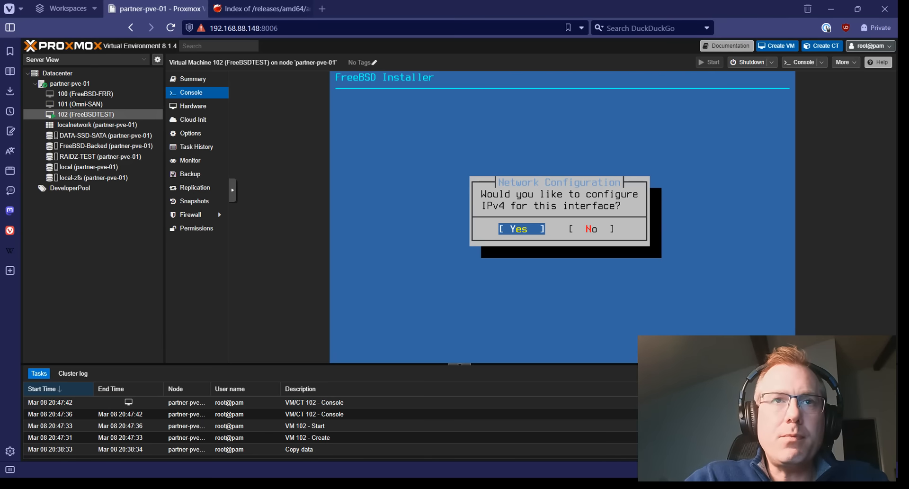
key(Return)
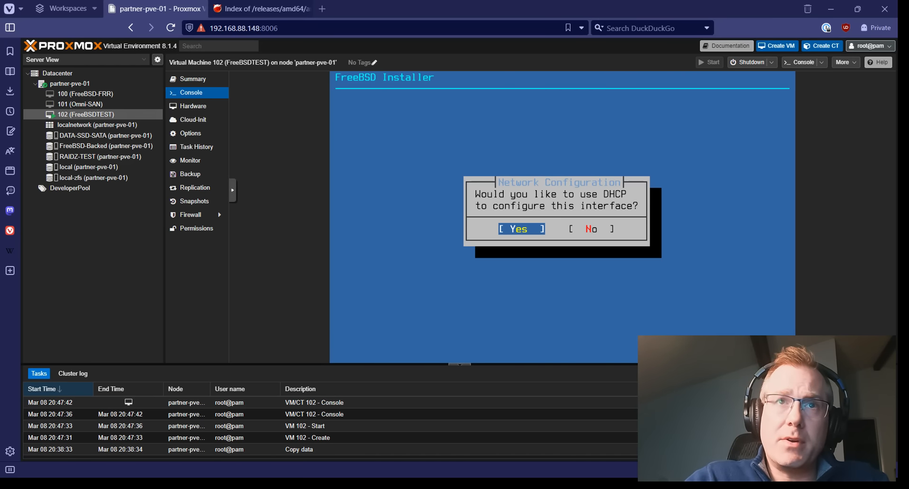
key(Return)
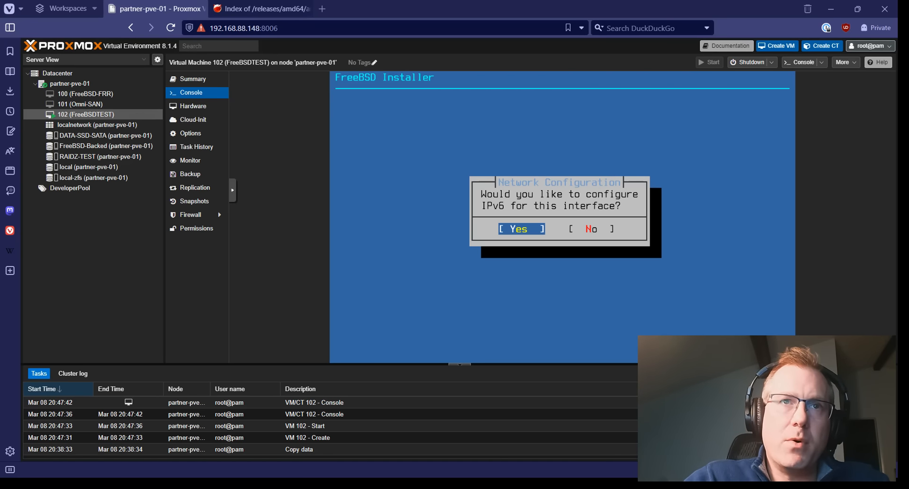
key(Right)
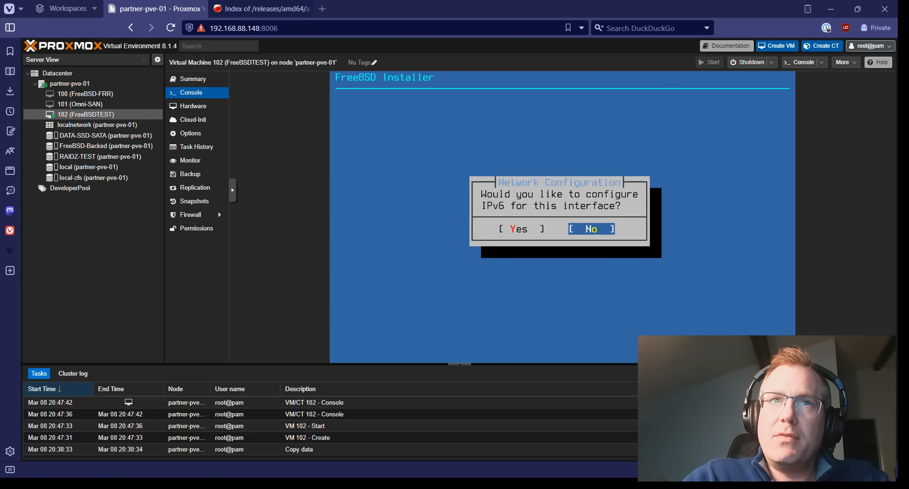
key(Return)
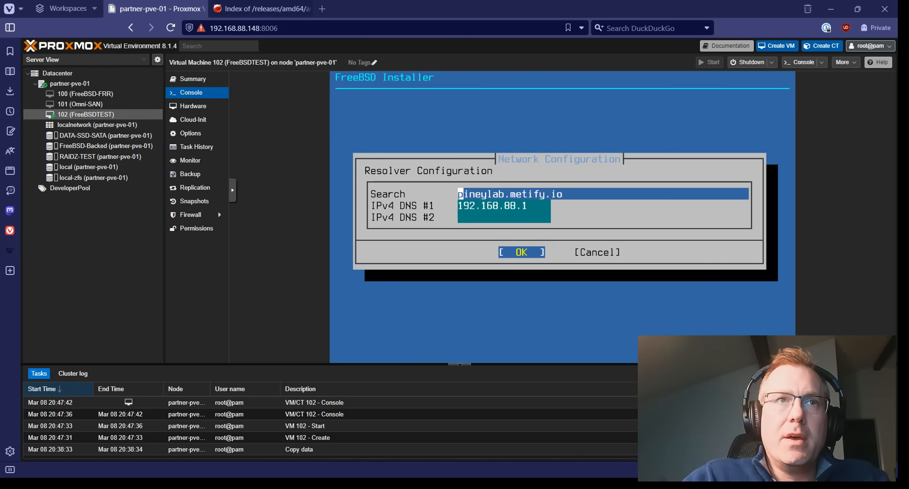
Accept the resolver settings: search pineylab.metify.io and DNS 192.168.88.1.
key(Down)
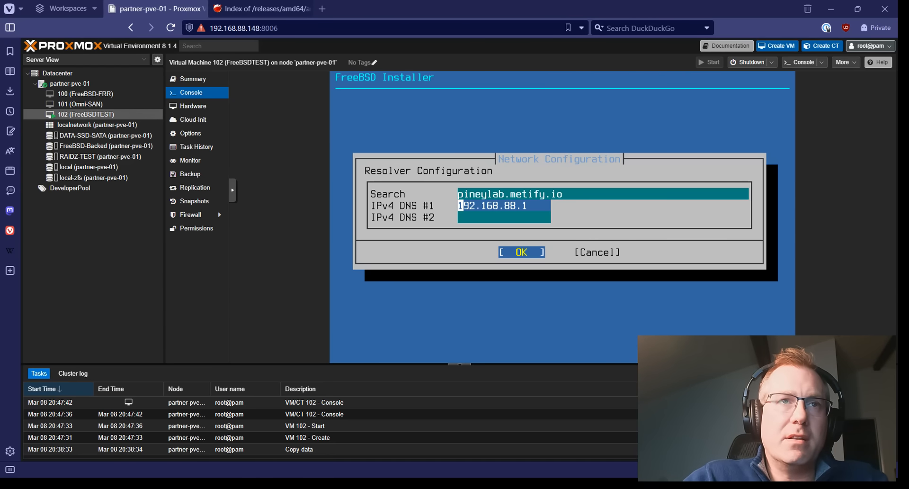
key(Down)
key(Return)
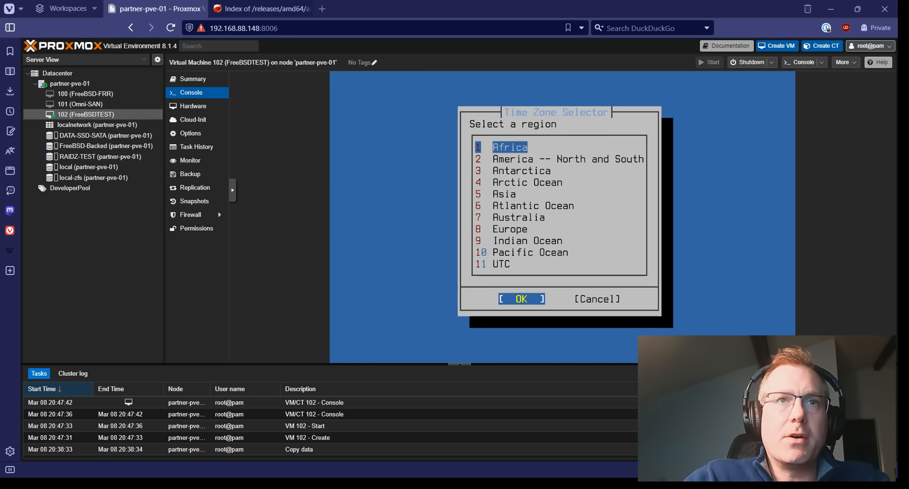
Choose region America, country United States of America, and the Eastern time zone.
key(Down)
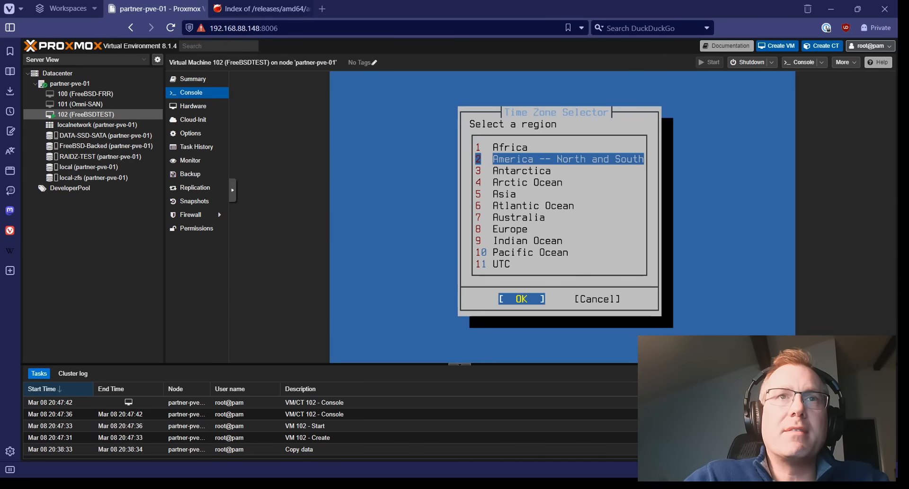
key(Return)
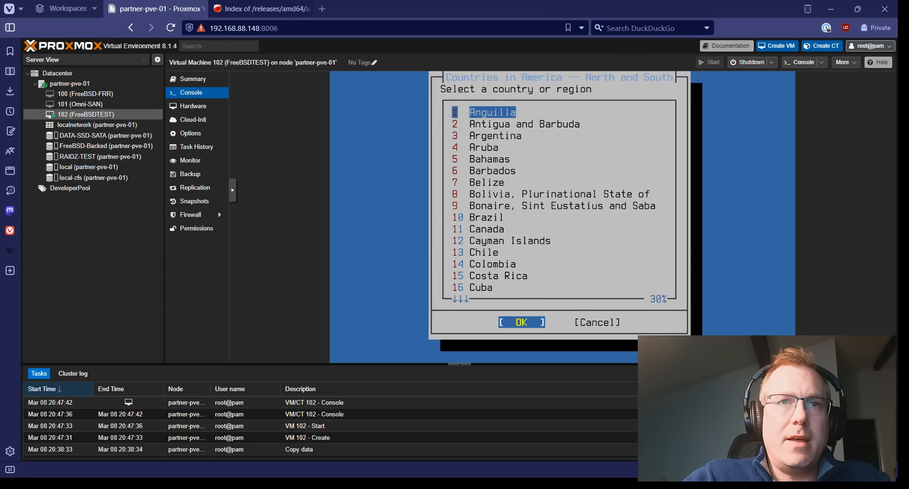
key(Down)
key(Down)
key(Down)
key(Down)
key(Down)
key(Down)
key(Down)
key(Down)
key(Down)
key(Down)
key(Down)
key(Down)
key(Down)
key(Down)
key(Down)
key(Down)
key(Down)
key(Down)
key(Down)
key(Down)
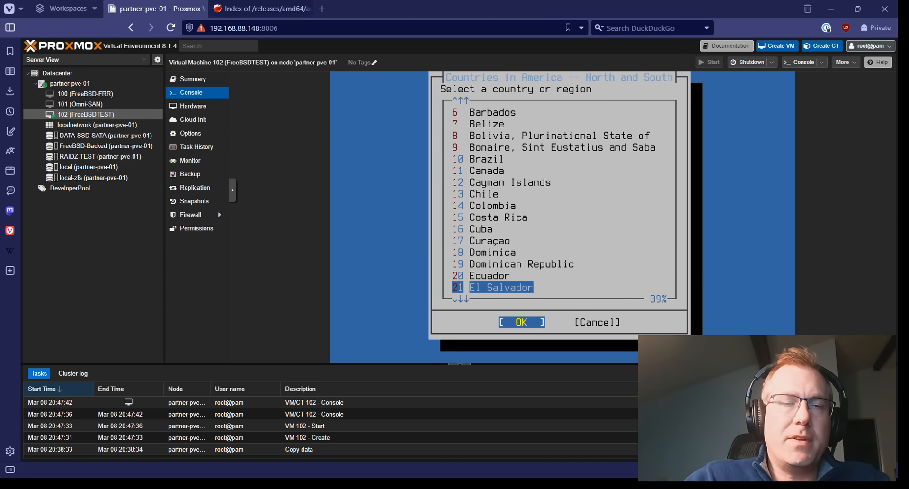
key(Down)
key(Down)
key(Down)
key(Down)
key(Down)
key(Down)
key(Down)
key(Down)
key(Down)
key(Down)
key(Down)
key(Down)
key(Down)
key(Down)
key(Down)
key(Down)
key(Down)
key(Down)
key(Down)
key(Down)
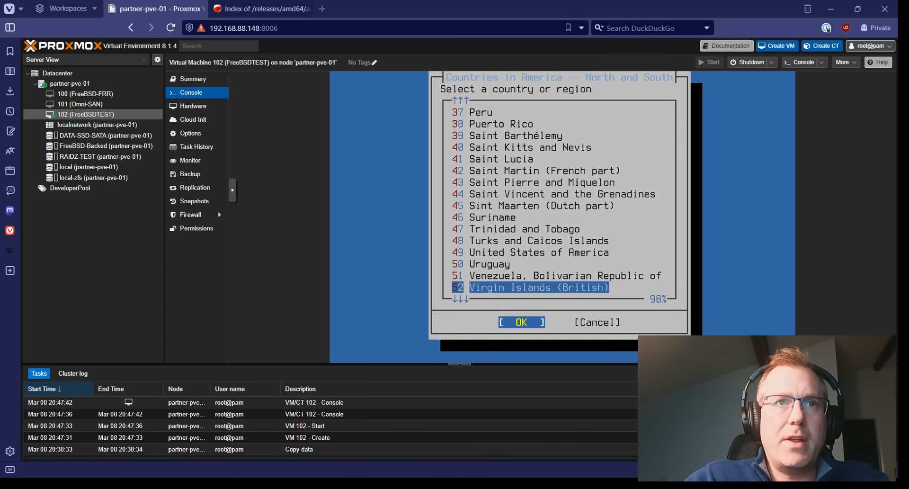
key(Up)
key(Up)
key(Up)
key(Up)
key(Up)
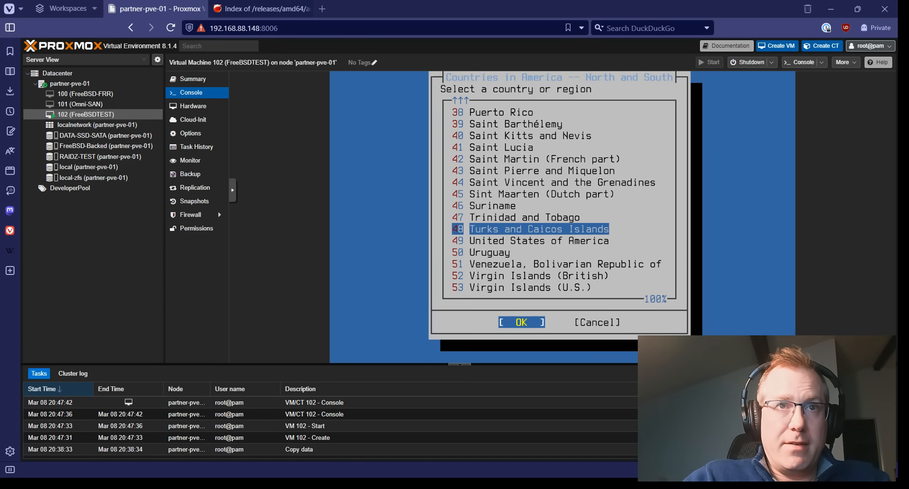
key(Down)
key(Return)
key(Return)
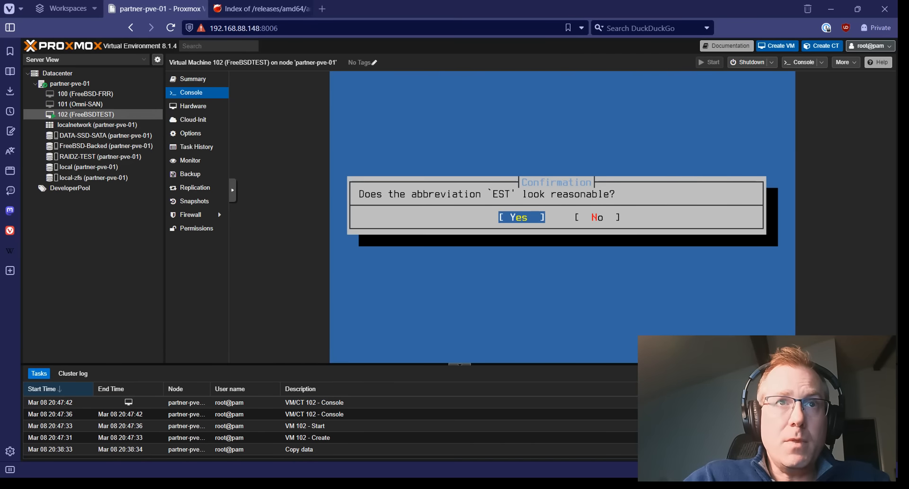
Accept EST, then enable ntpd and ntpd_sync_on_start as boot services.
key(Return)
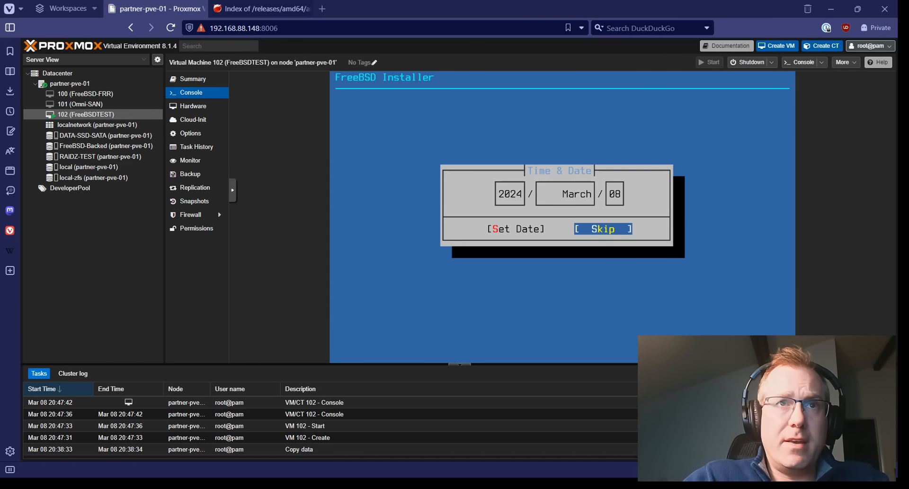
key(Return)
key(Return)
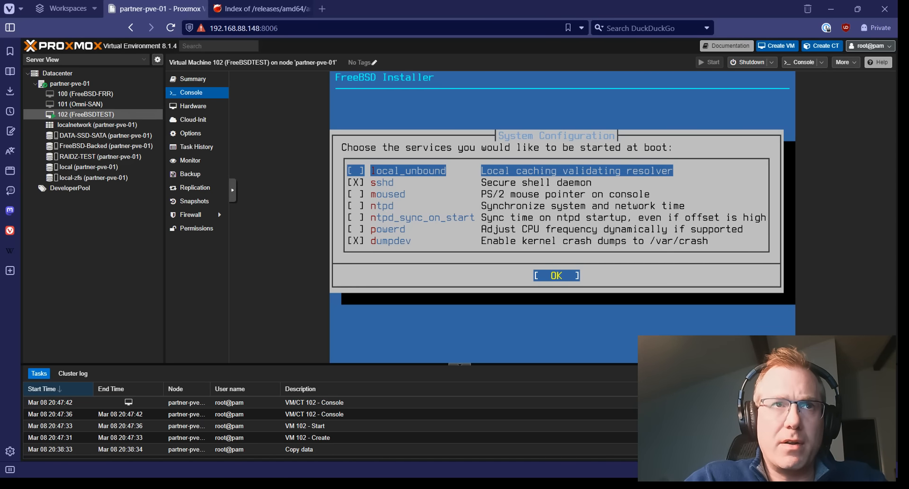
key(Down)
key(Down)
key(Down)
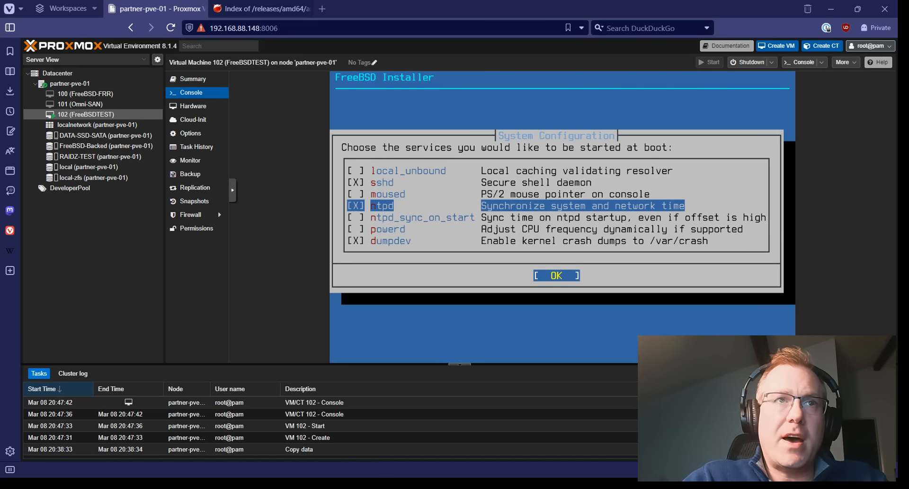
key(Down)
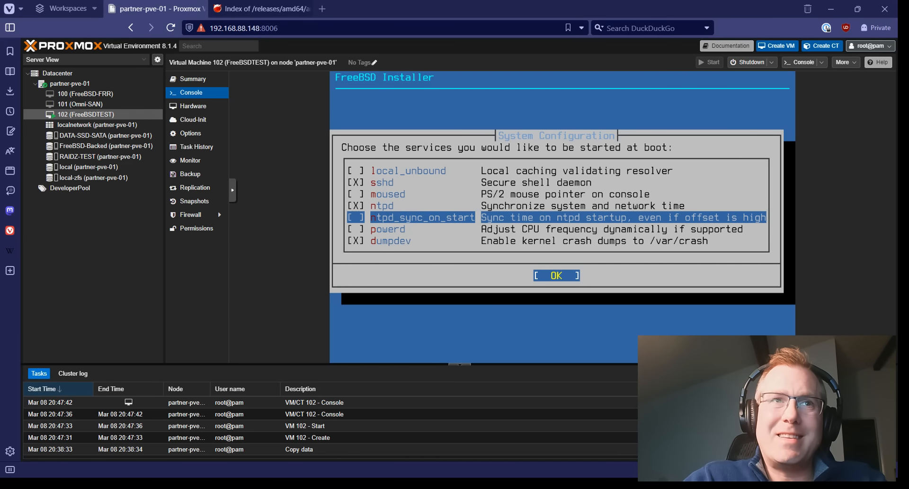
key(space)
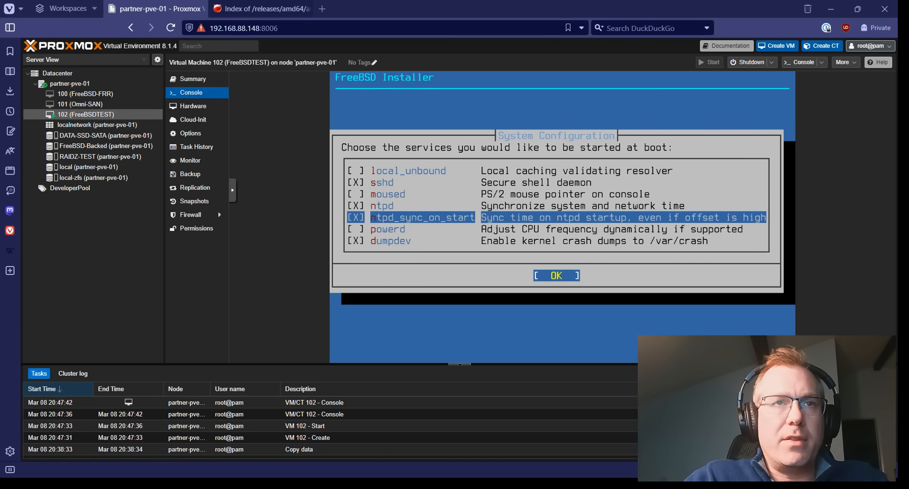
key(Return)
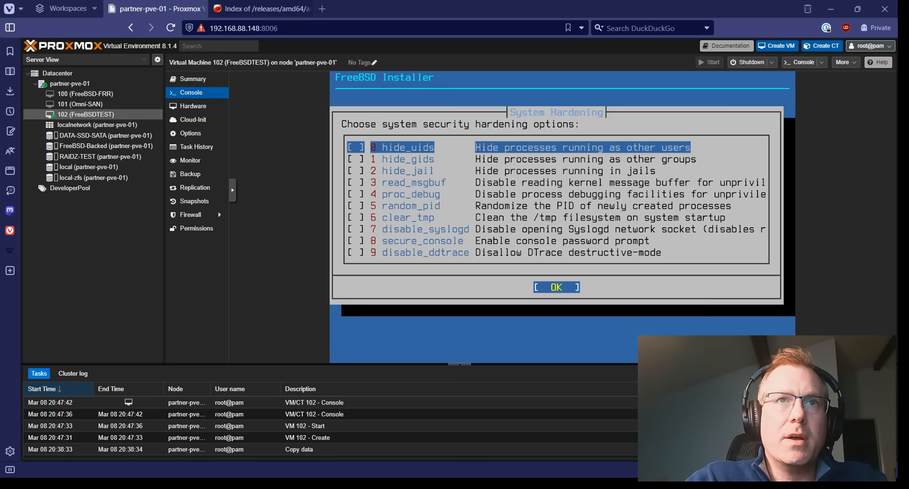
Enable all ten hardening options, from hide_uids through disable_ddtrace.
key(Down)
key(Up)
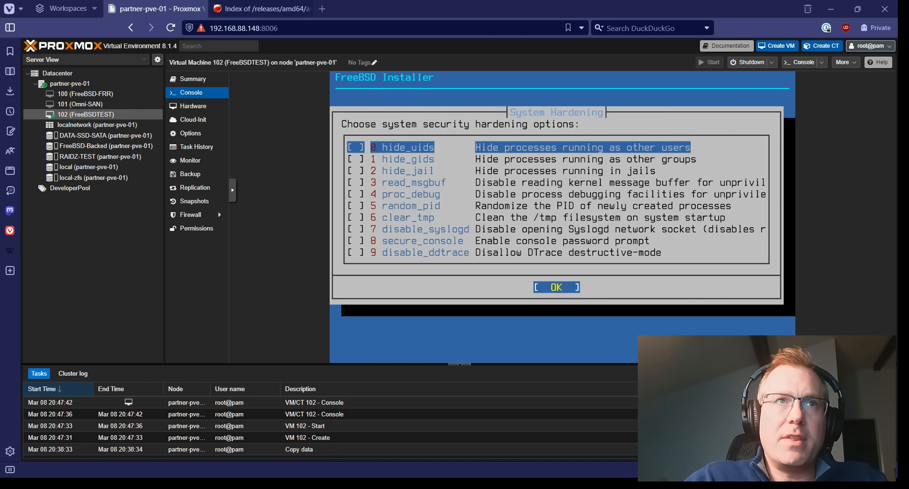
key(space)
key(Down)
key(space)
key(Down)
key(space)
key(Down)
key(space)
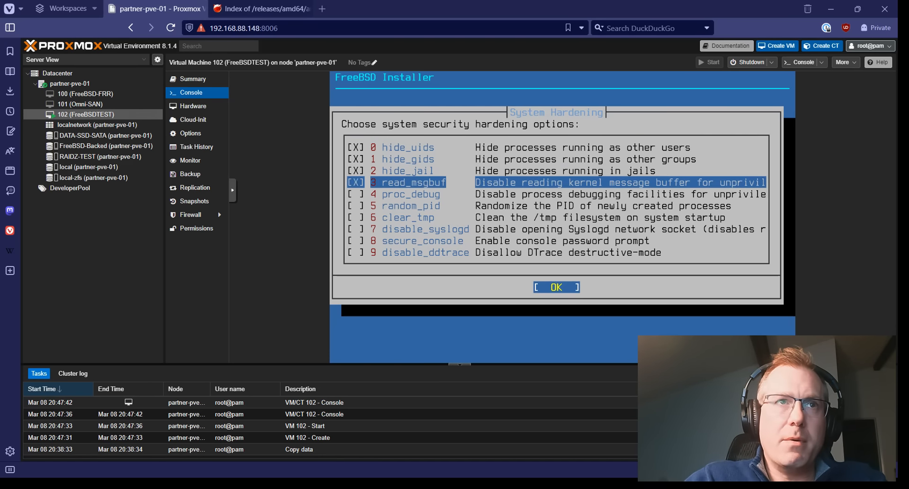
key(Down)
key(space)
key(Down)
key(space)
key(Down)
key(space)
key(Down)
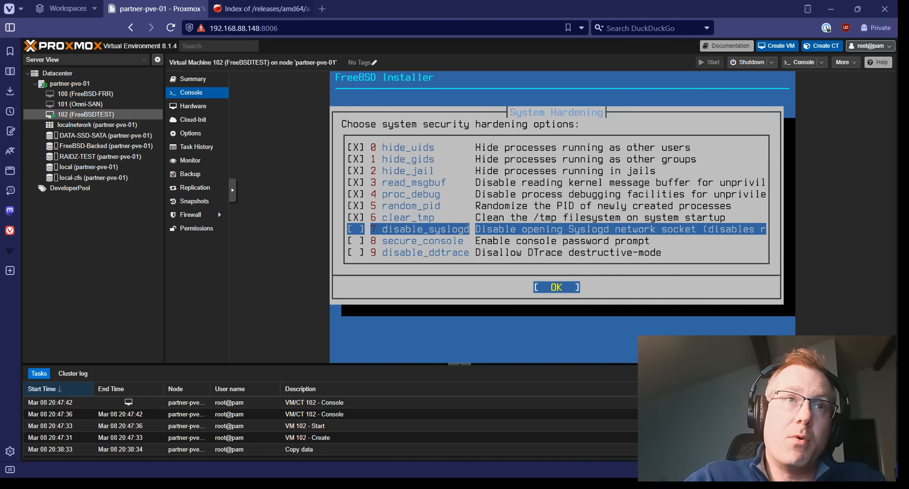
key(space)
key(Down)
key(space)
key(Down)
key(space)
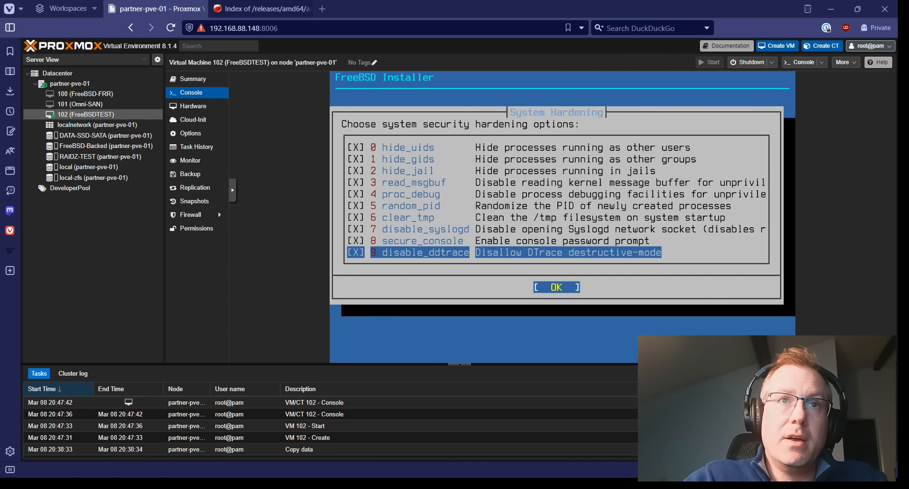
key(Up)
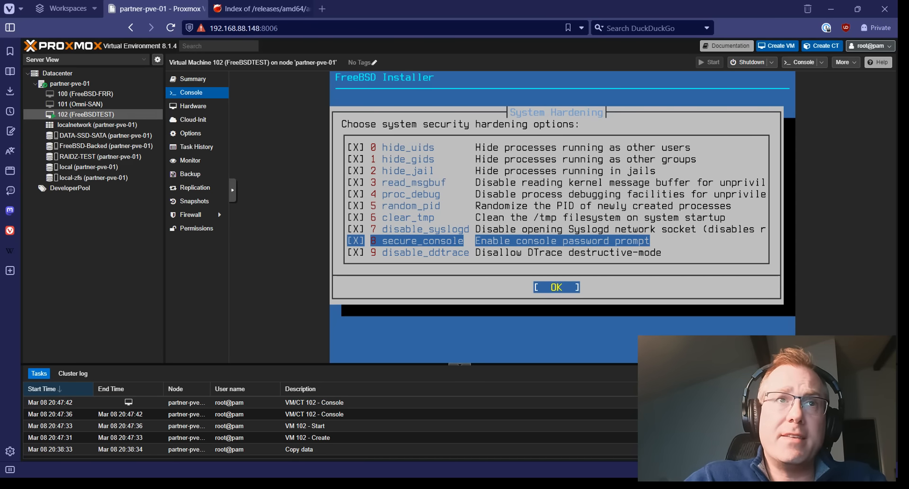
Review the selected hardening options and confirm them.
key(Up)
key(Up)
key(Up)
key(Up)
key(Up)
key(Up)
key(Up)
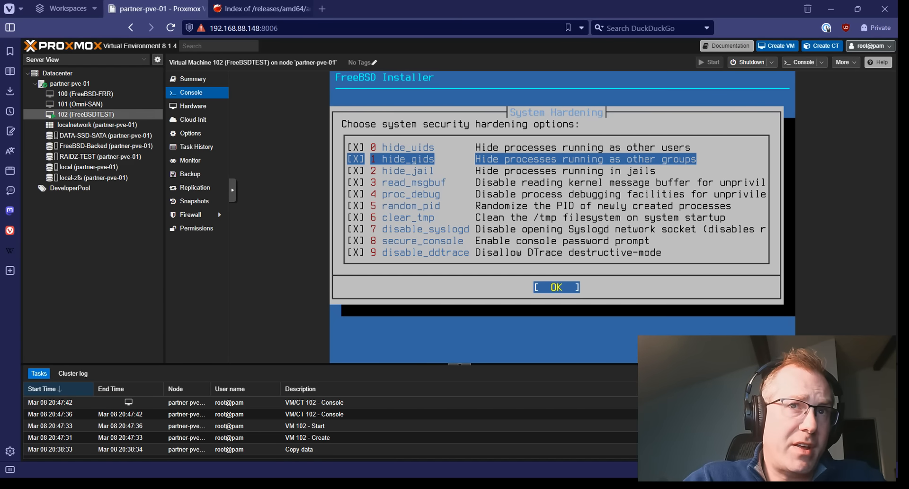
key(Down)
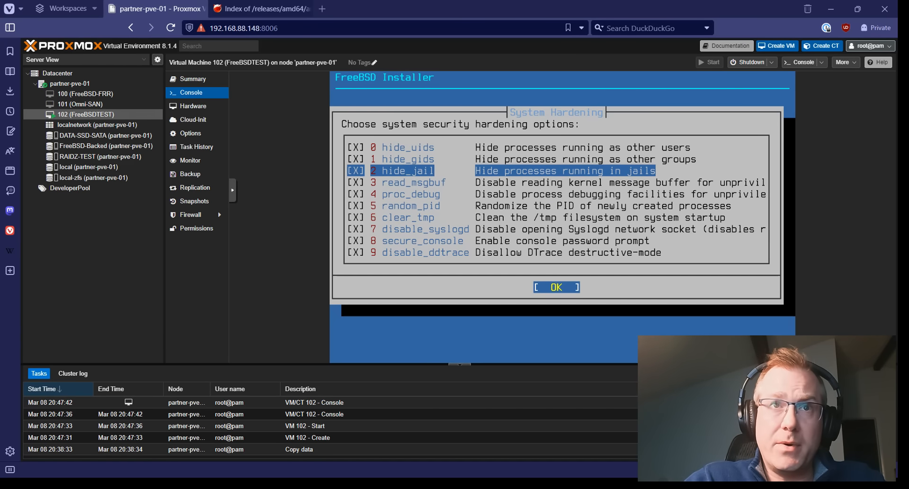
key(Down)
key(Down)
key(Down)
key(Down)
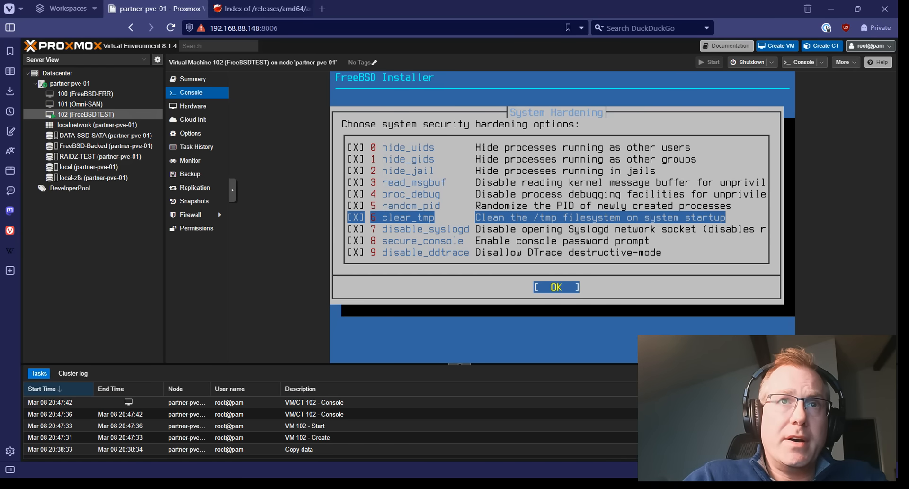
key(Up)
key(Up)
key(Up)
key(Up)
key(Up)
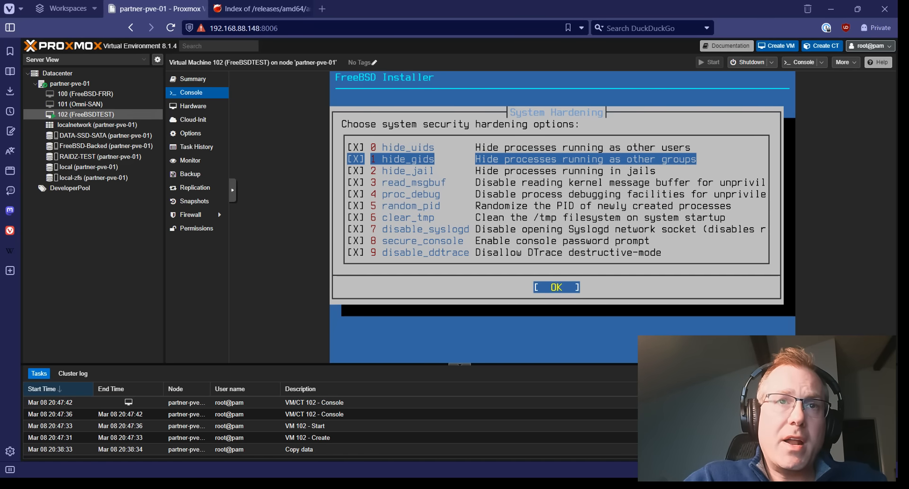
key(Return)
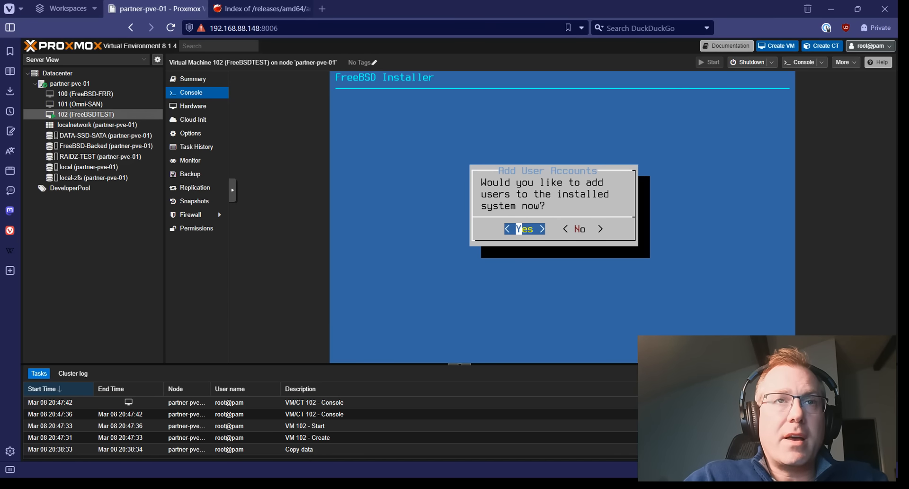
Add a user with the new username and full name, wheel login group, default settings.
key(Return)
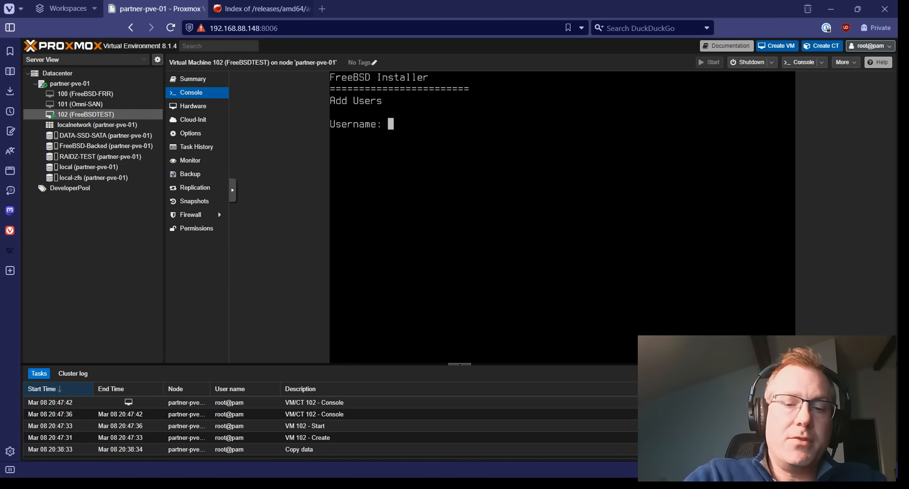
text(ievans)
key(Return)
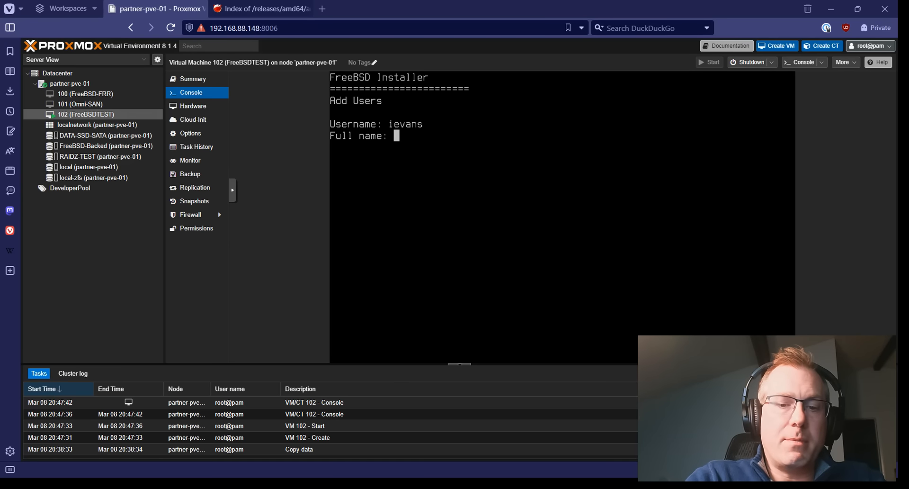
text(Ian Evans)
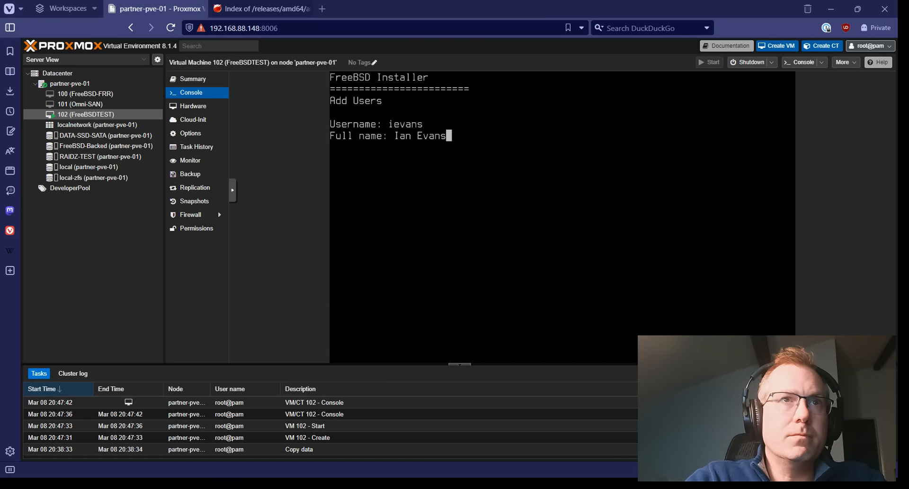
key(Return)
key(Return)
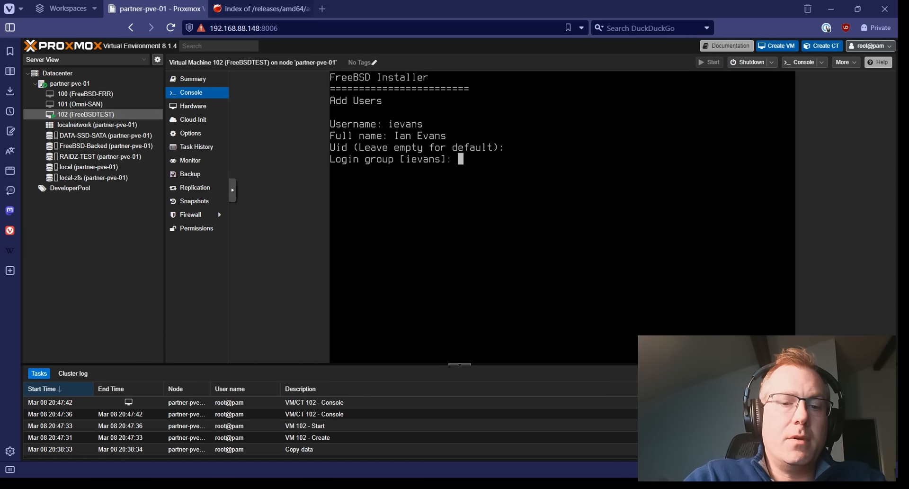
text(wheel)
key(Return)
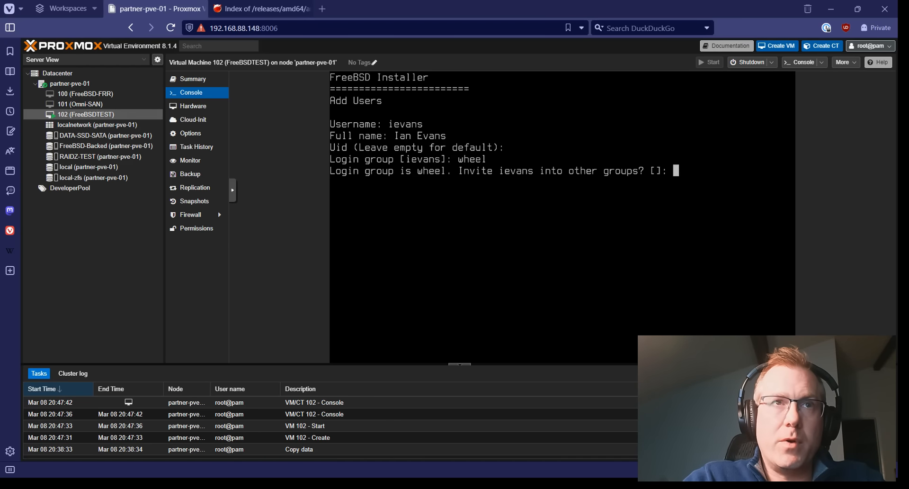
key(Return)
key(Return)
key(Return)
key(Return)
key(Return)
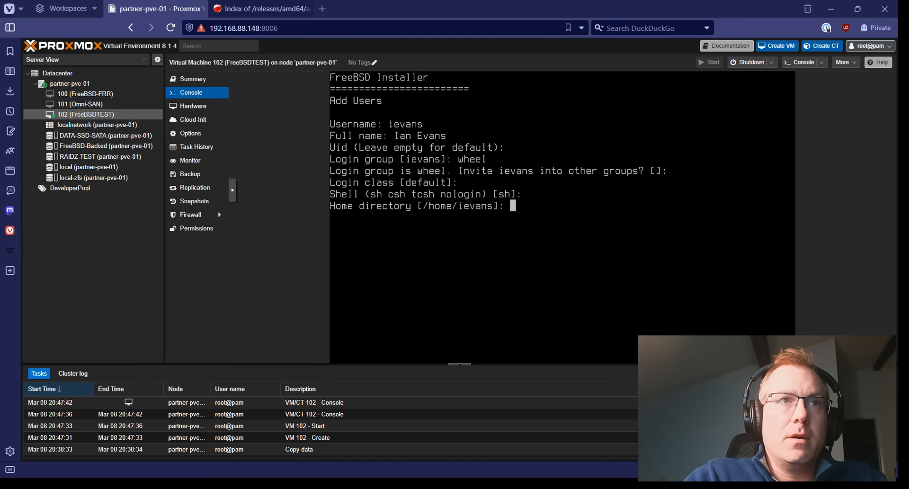
key(Return)
key(Return)
key(Return)
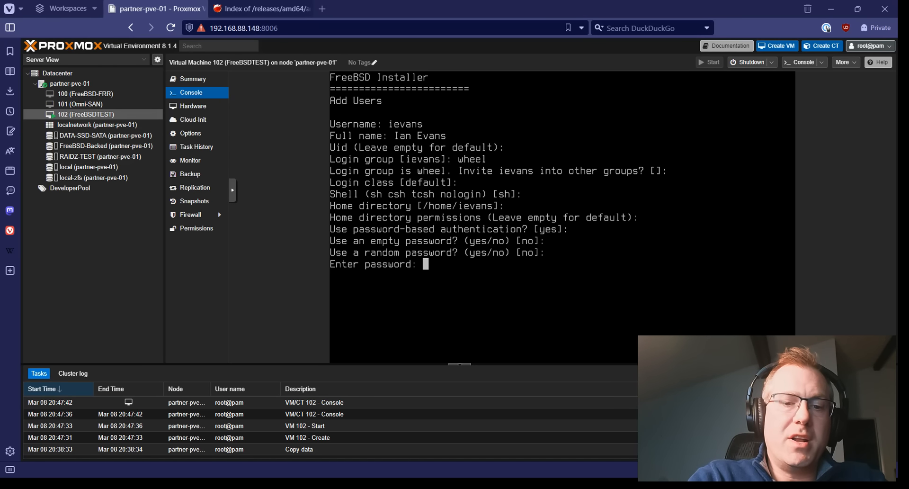
Set and confirm the new account's password, then confirm creating the user.
key(Return)
key(Return)
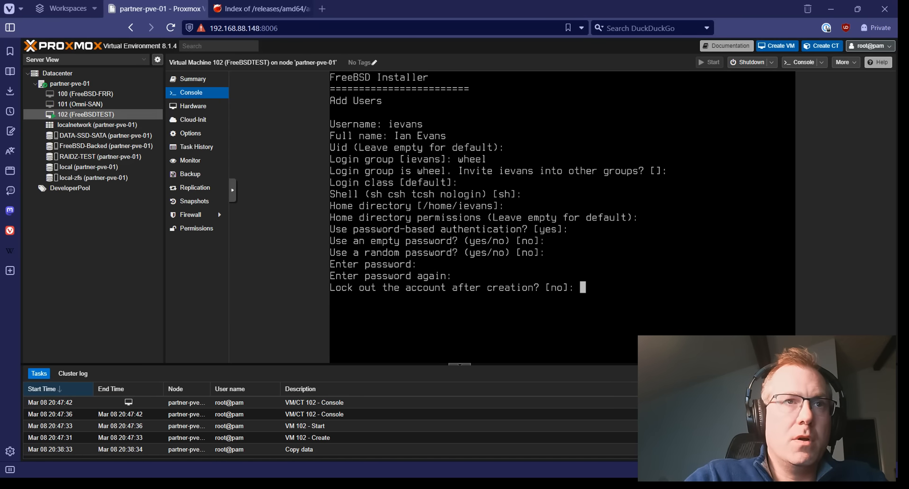
key(Return)
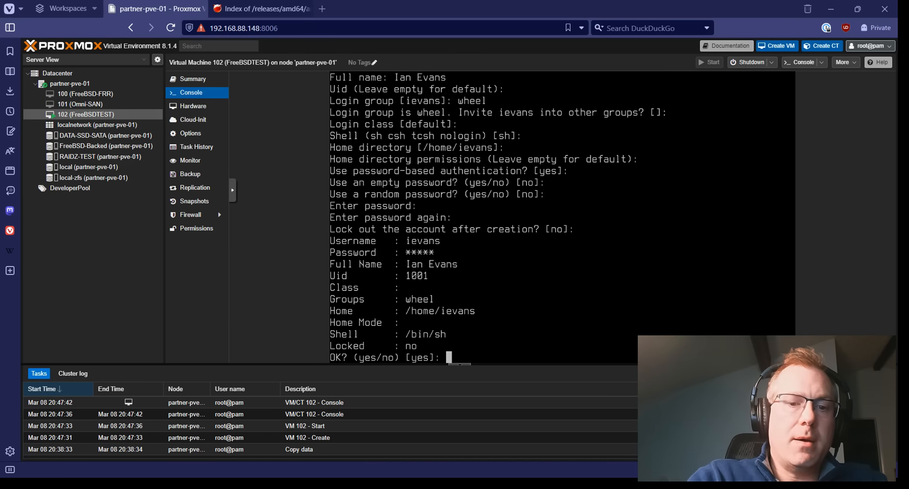
text(yes)
key(Return)
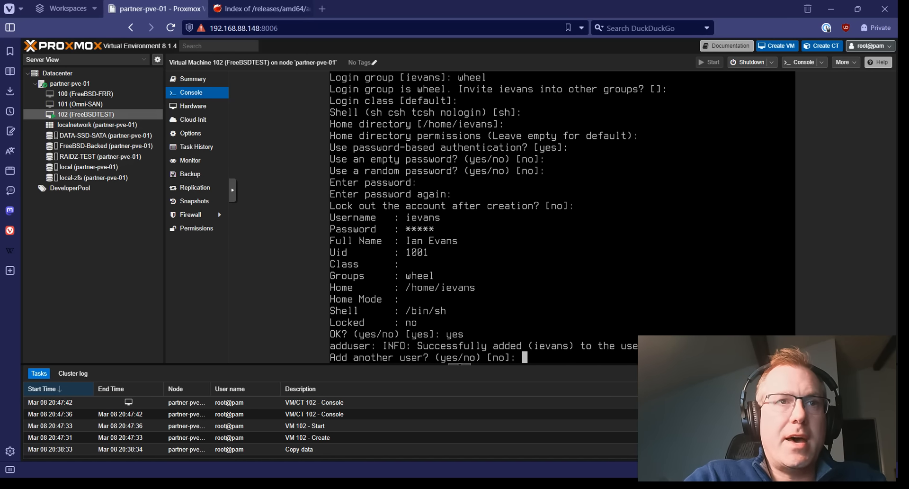
key(Return)
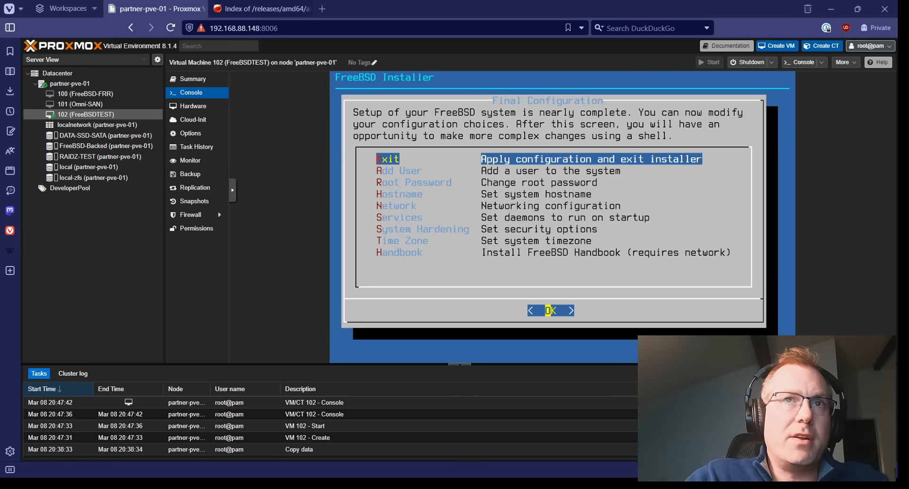
Exit the installer without opening a shell and reboot into FreeBSD.
key(Return)
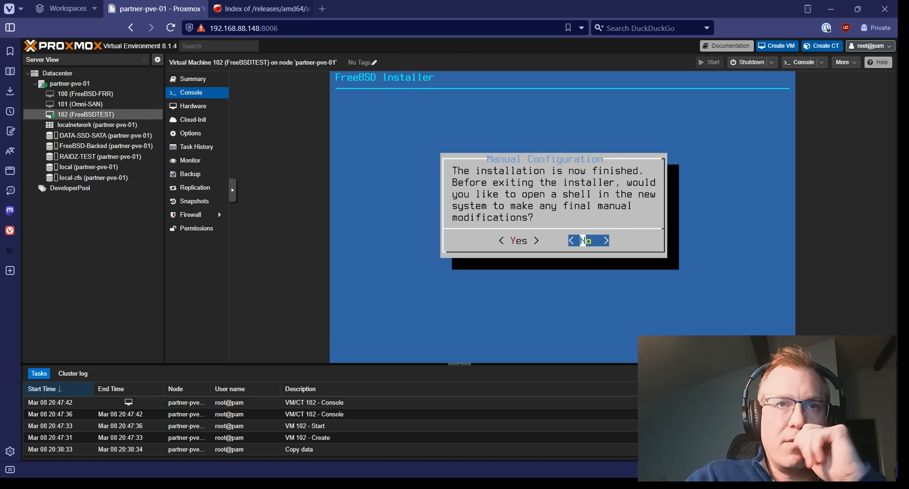
key(Return)
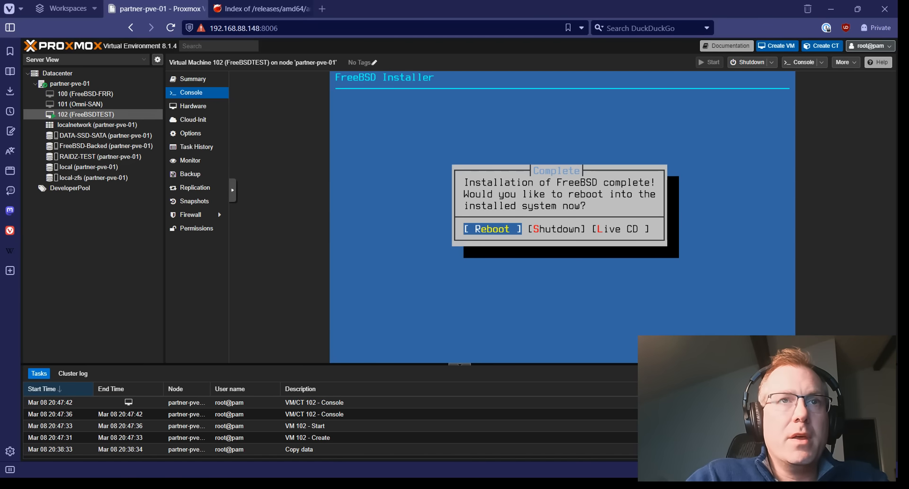
key(Return)
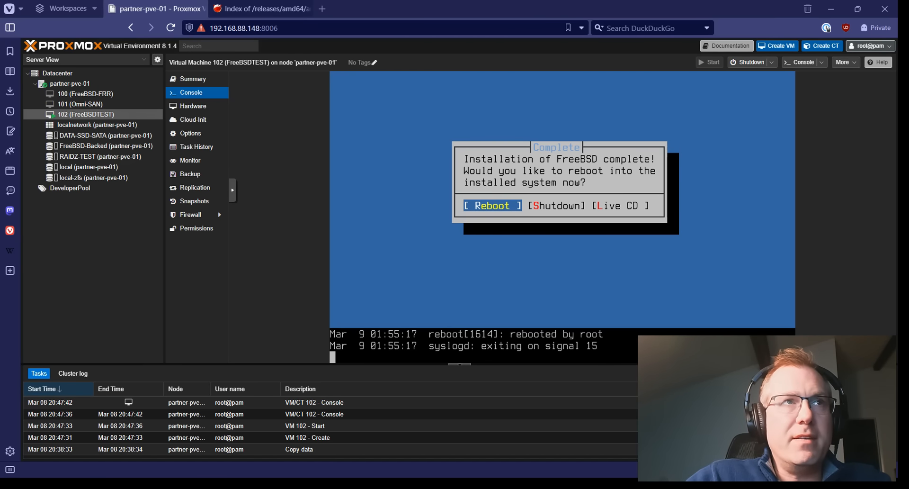
Set VM 102's CD/DVD Drive (ide2) to 'Do not use any media' and view the console.
click(193, 106)
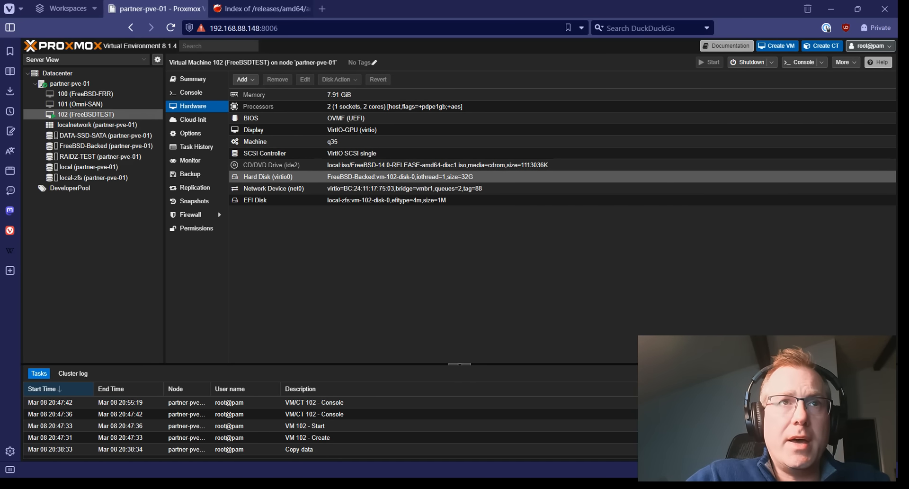
double_click(329, 164)
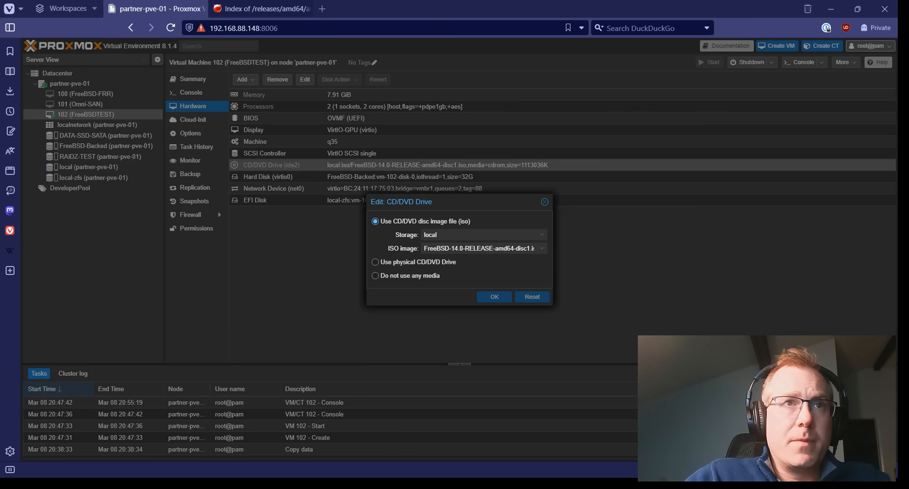
click(376, 275)
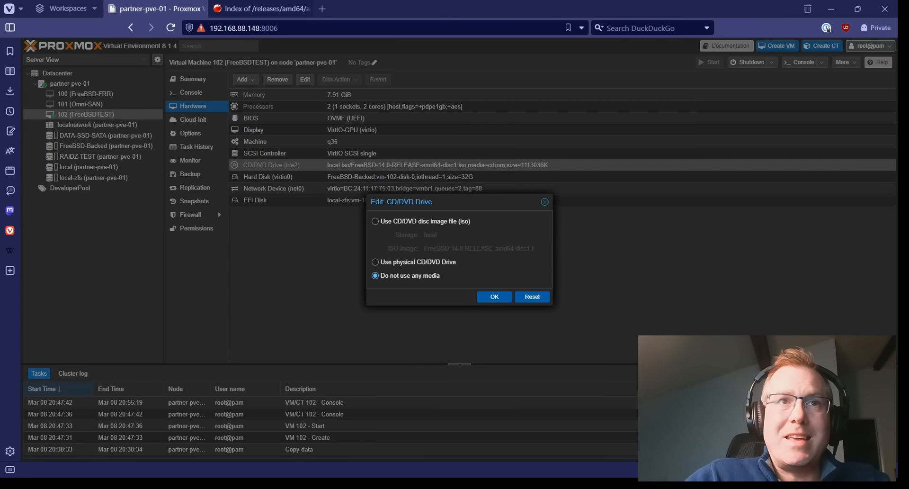
click(494, 297)
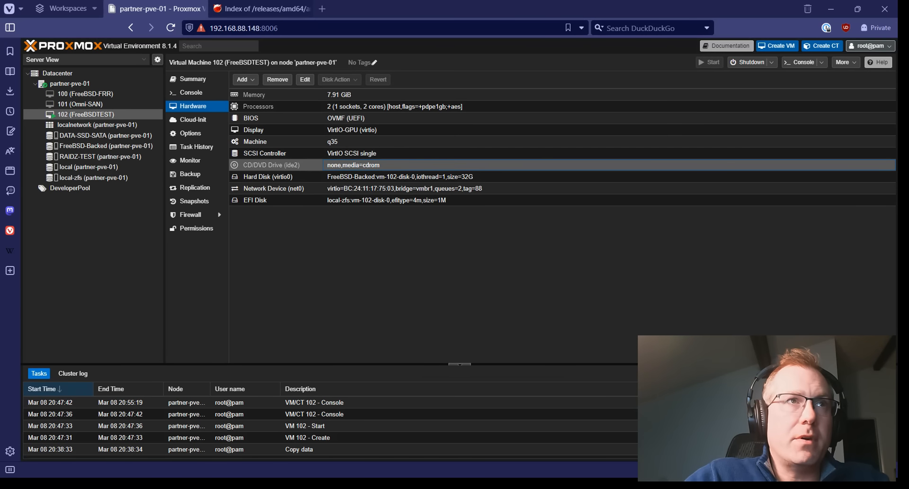
click(191, 92)
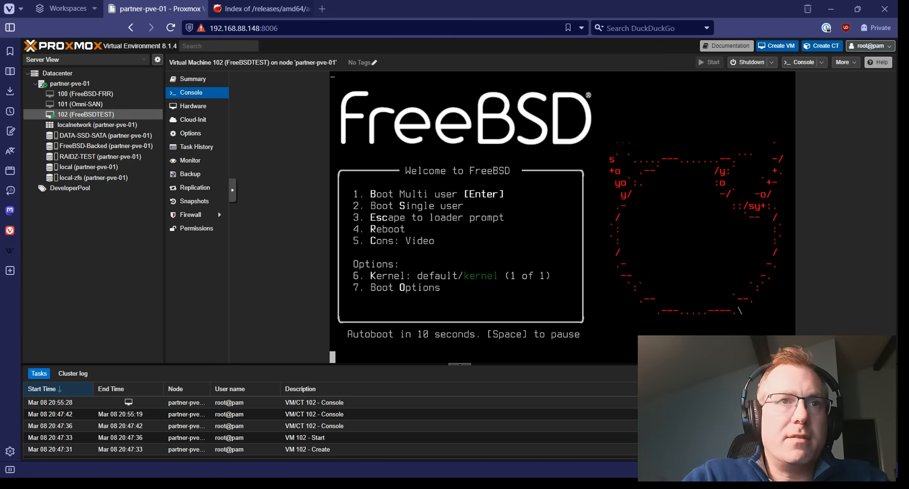
Boot FreeBSD from the boot menu and enter the new user's username at login.
key(Return)
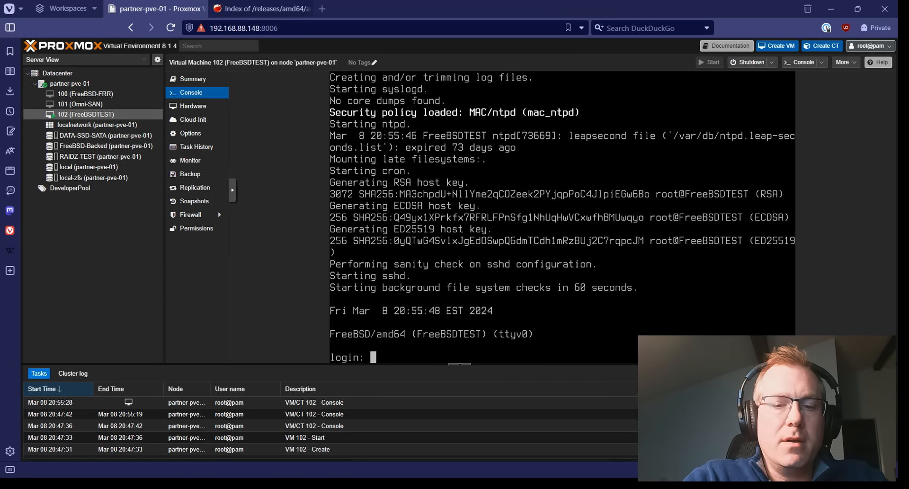
text(ievans)
key(Return)
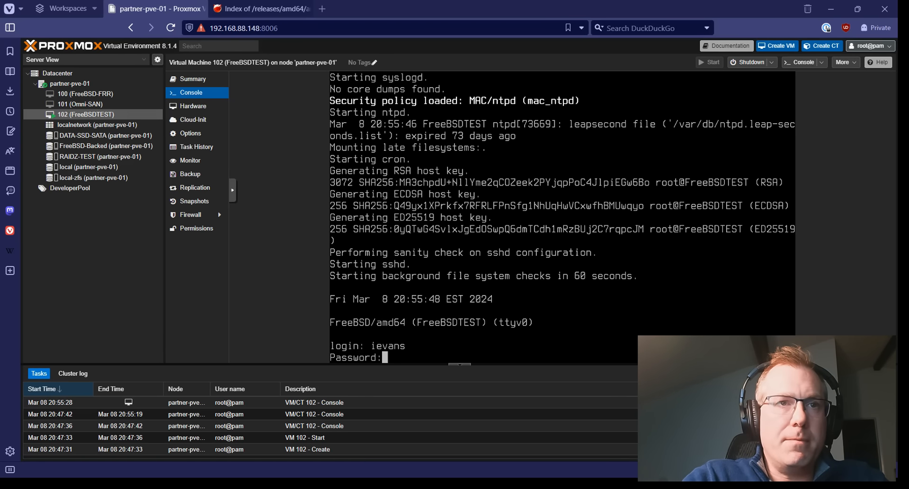
Log in with the user's password, switch to root with su -, and run uname -a.
key(Return)
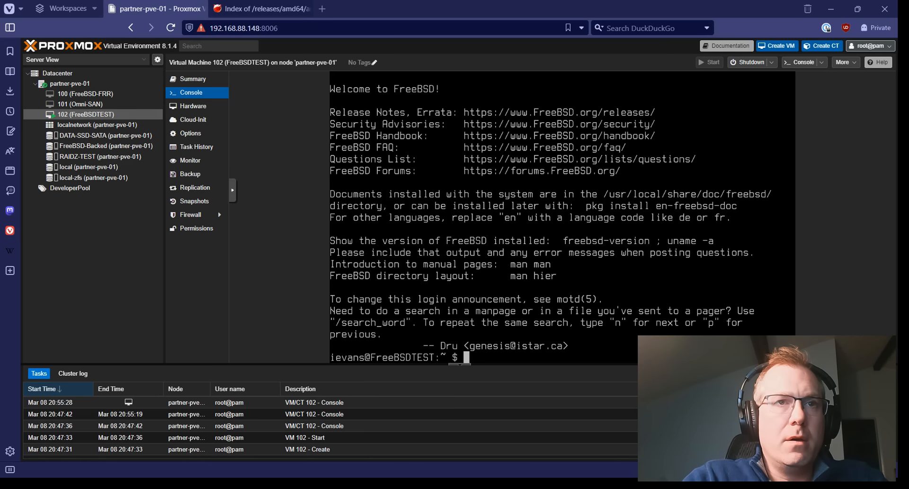
text(su -)
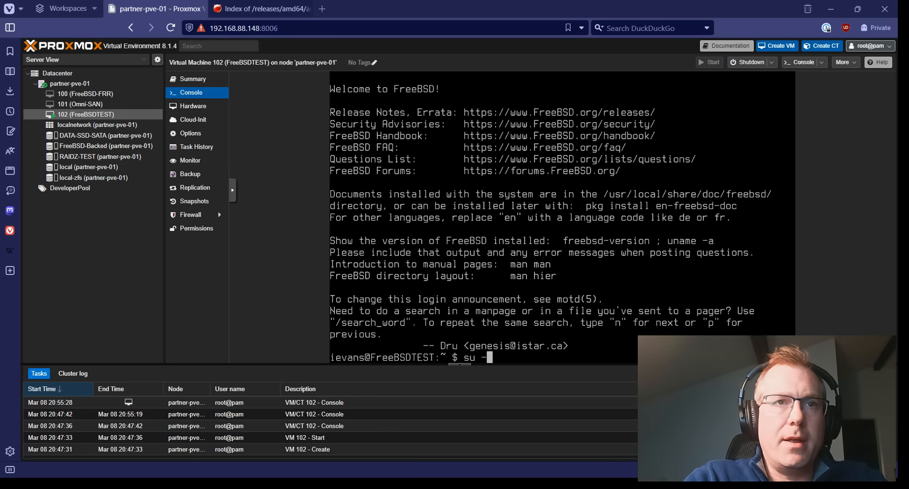
key(Return)
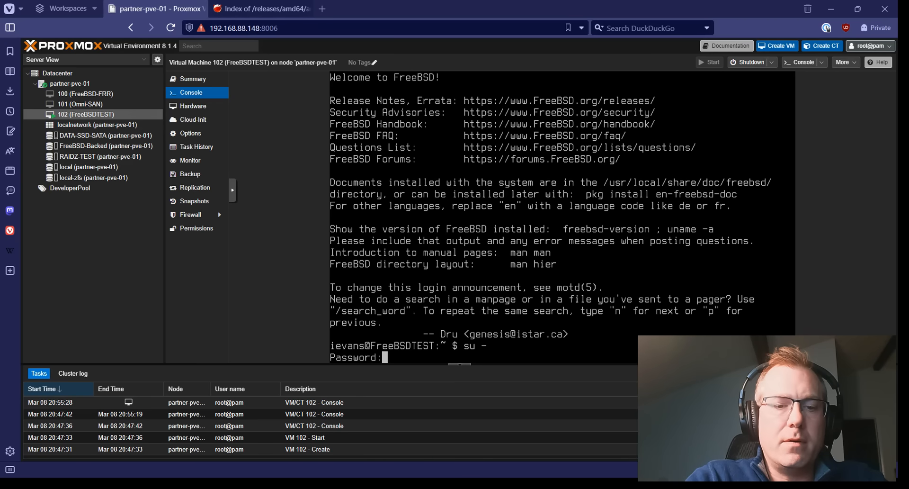
key(Return)
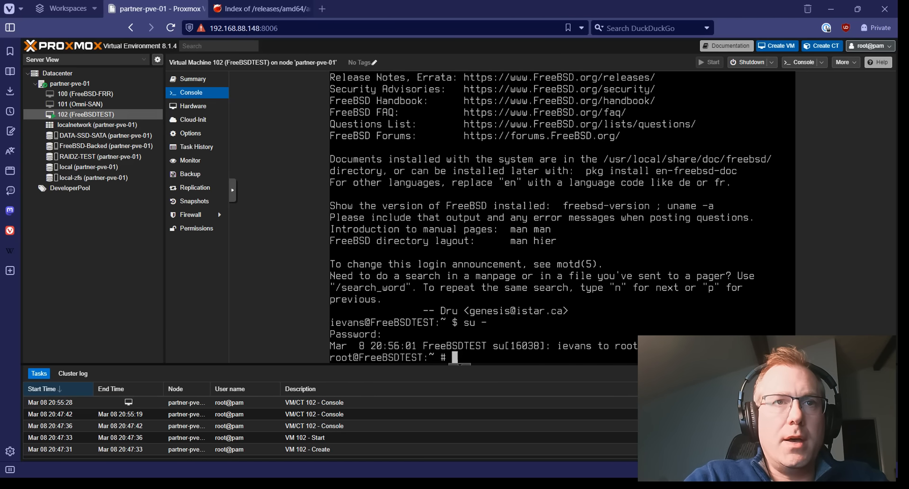
text(uname -a)
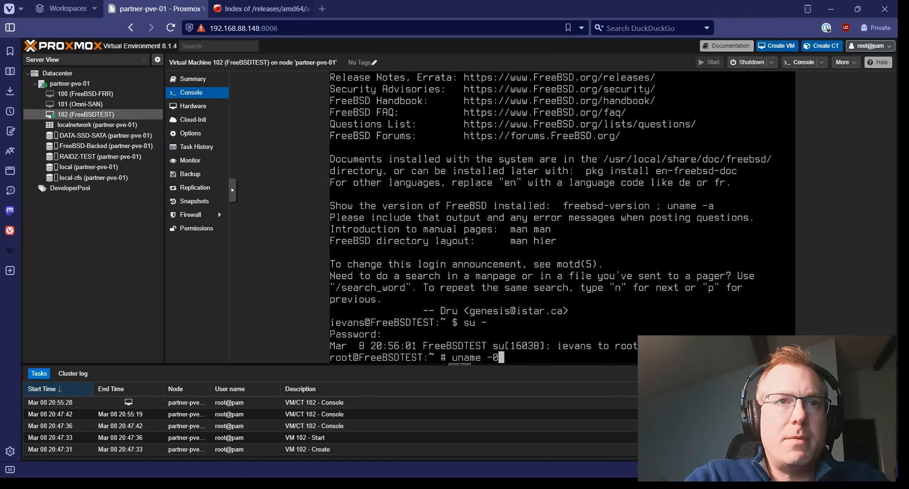
key(Return)
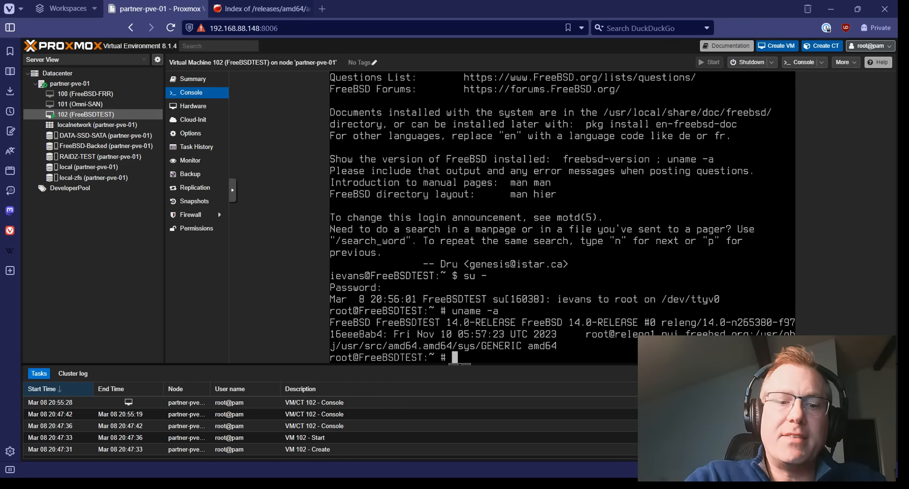
Run freebsd-update fetch on VM 102 to download the 14.0-RELEASE-p5 patches.
text(fres)
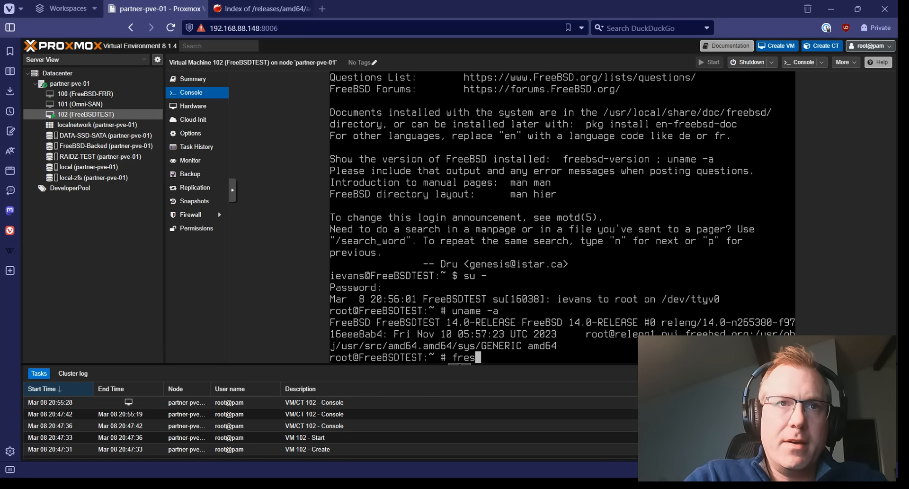
key(BackSpace)
text(ebsd)
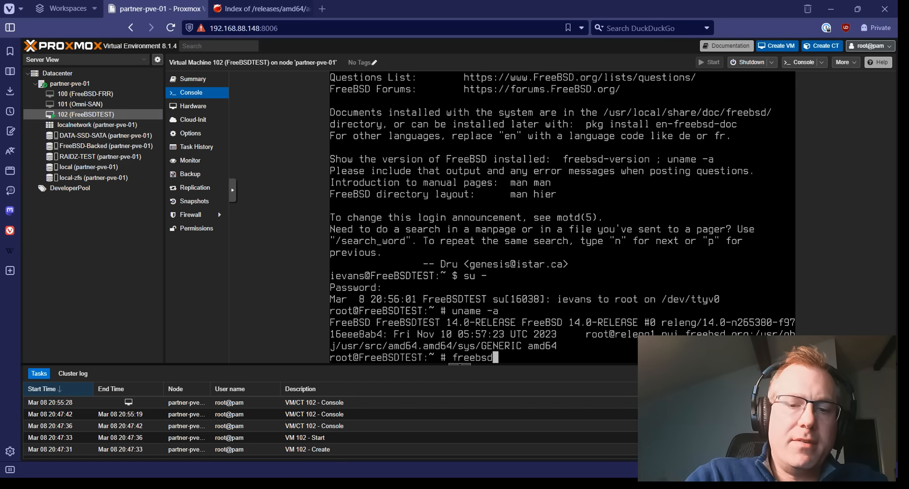
text(-update fetch)
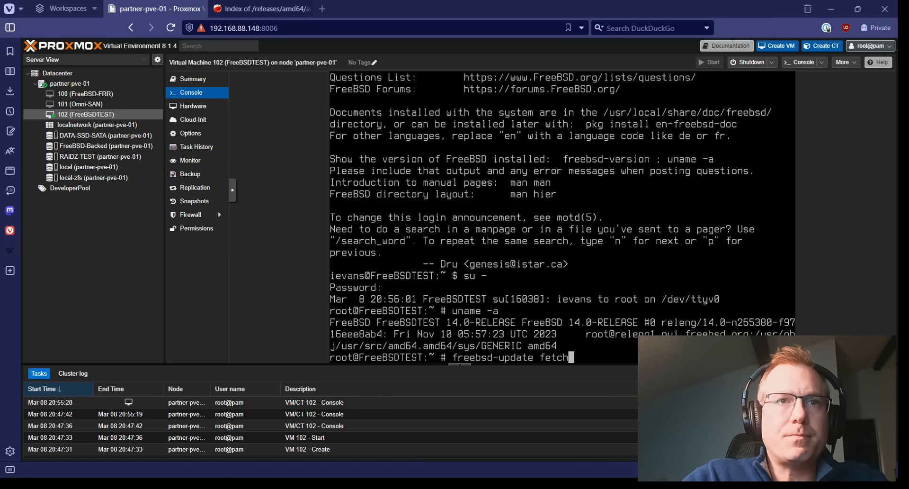
key(Return)
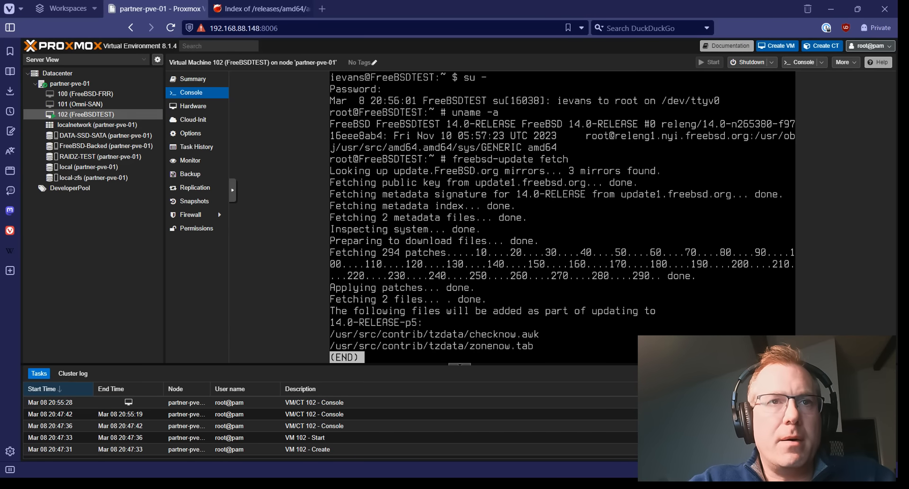
Page through the fetched update file lists and exit the pager.
key(q)
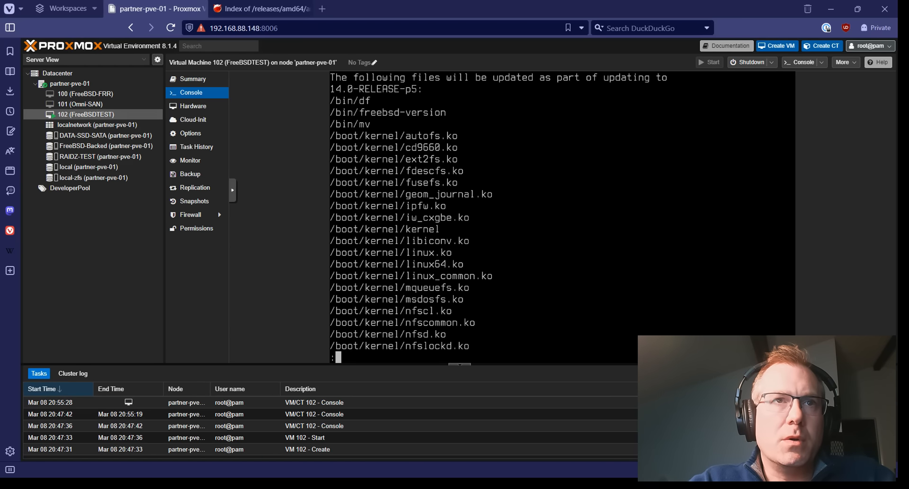
key(space)
key(space)
key(space)
key(space)
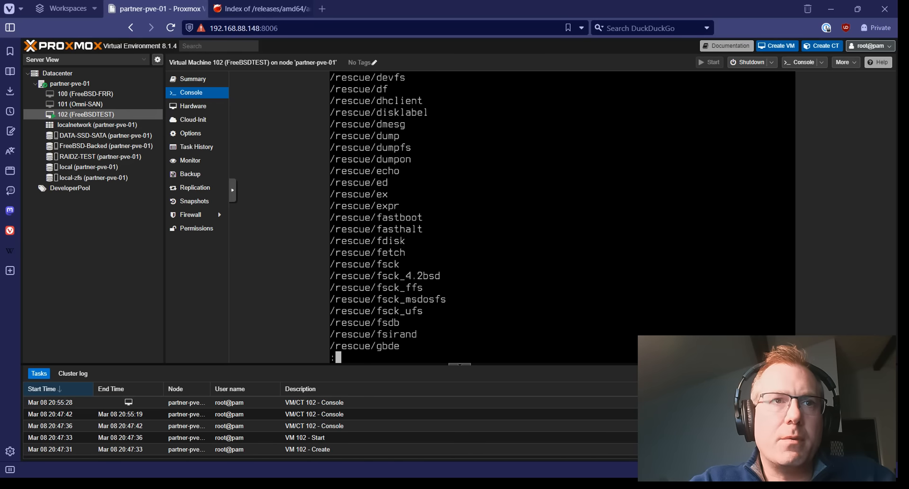
key(space)
key(space)
key(space)
key(space)
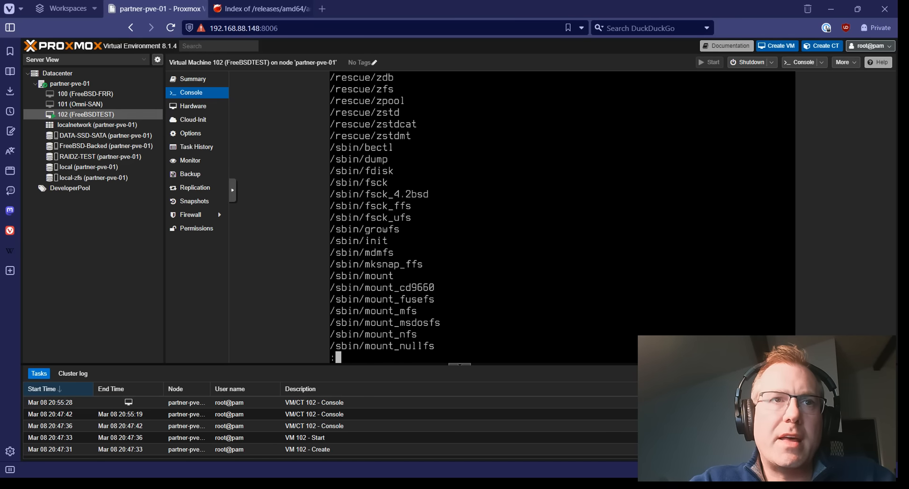
key(space)
key(space)
key(space)
key(space)
key(space)
key(space)
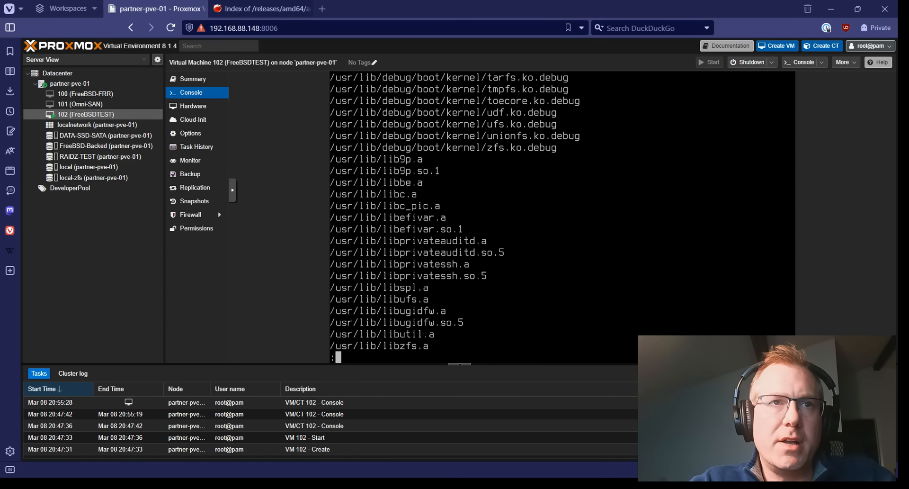
key(space)
key(space)
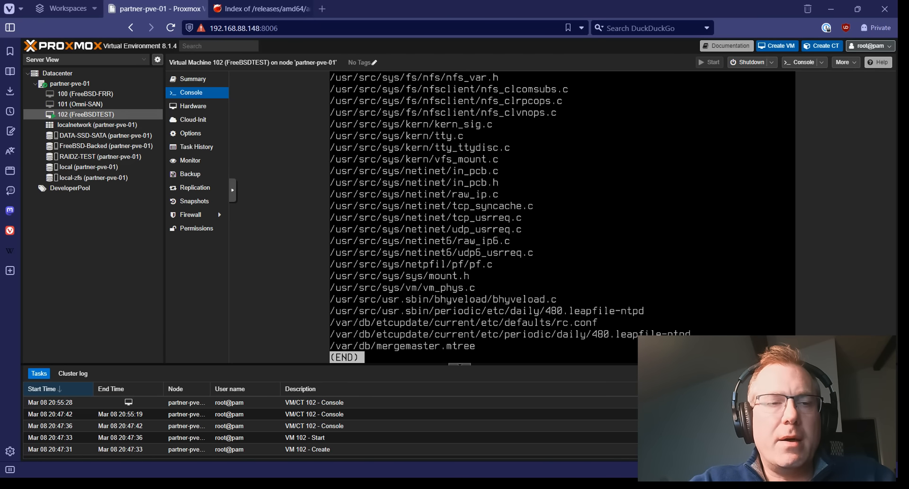
key(q)
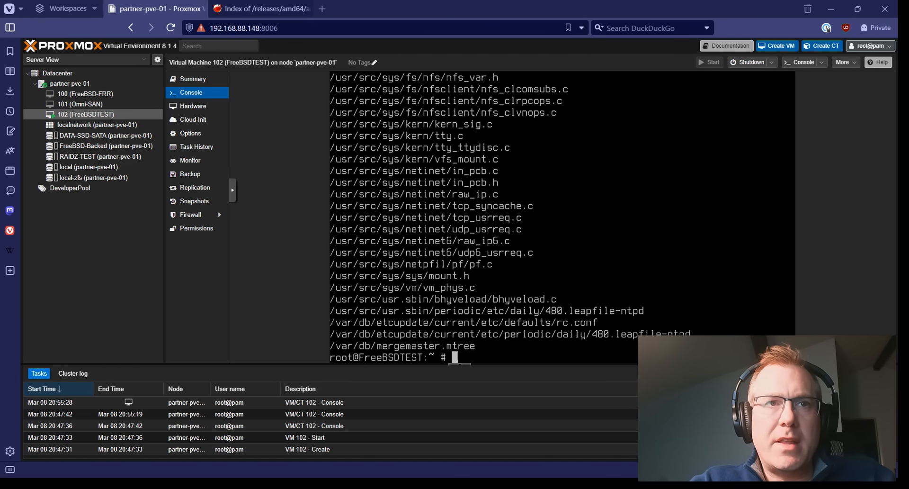
Run freebsd-update install to apply the fetched FreeBSD updates.
text(freebsd-update fetch)
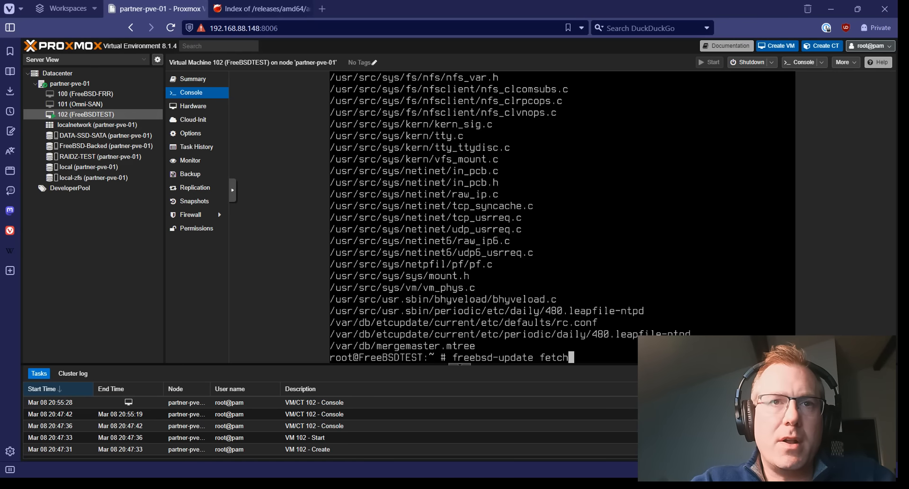
key(BackSpace)
key(BackSpace)
key(BackSpace)
key(BackSpace)
key(BackSpace)
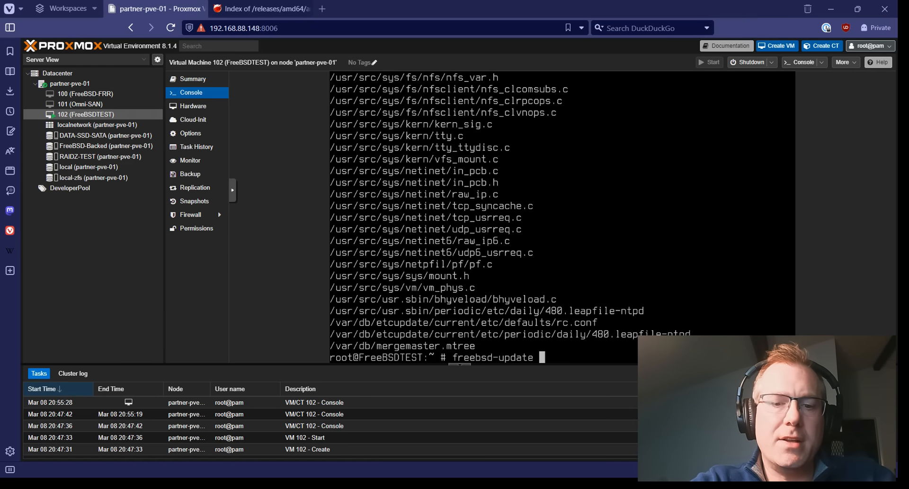
text(install)
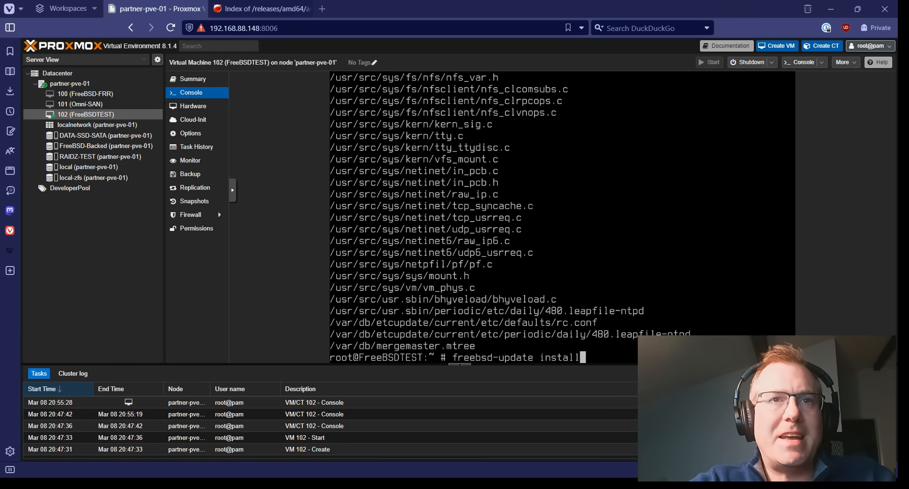
key(Return)
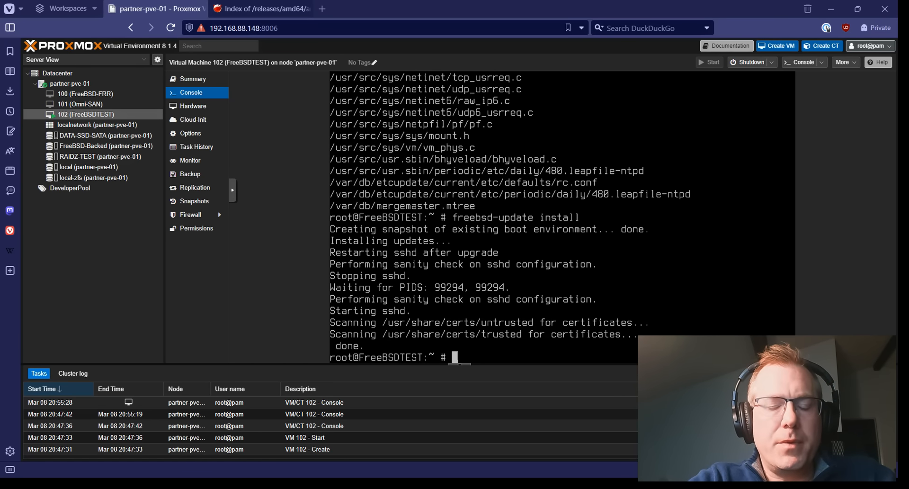
text(pkg)
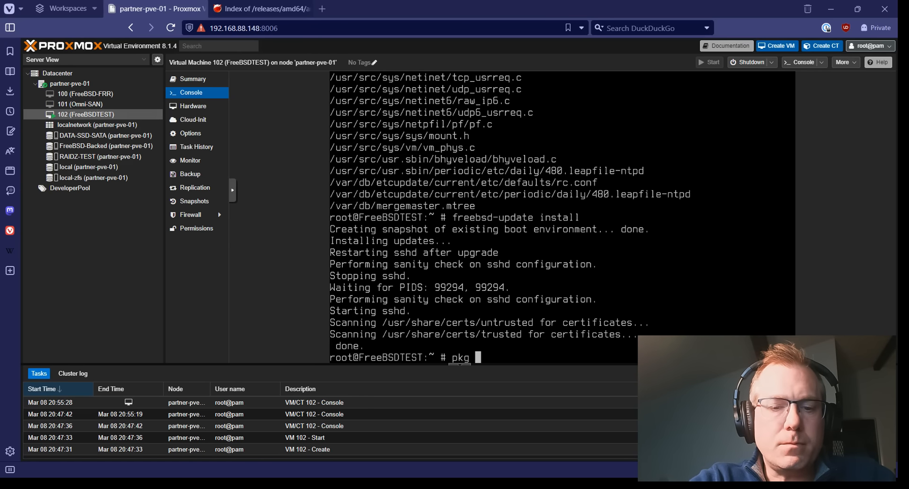
Run pkg update, answering y to bootstrap pkg 1.20.9 and catalogue 33712 packages.
text(update)
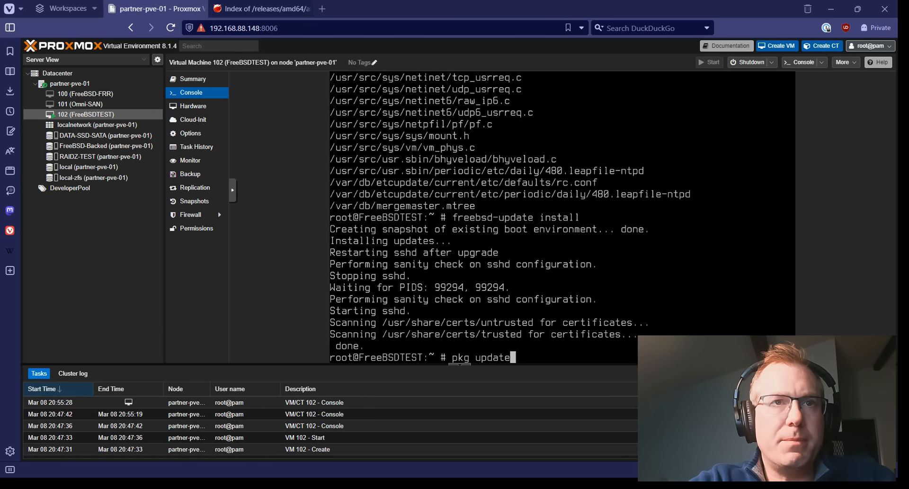
key(Return)
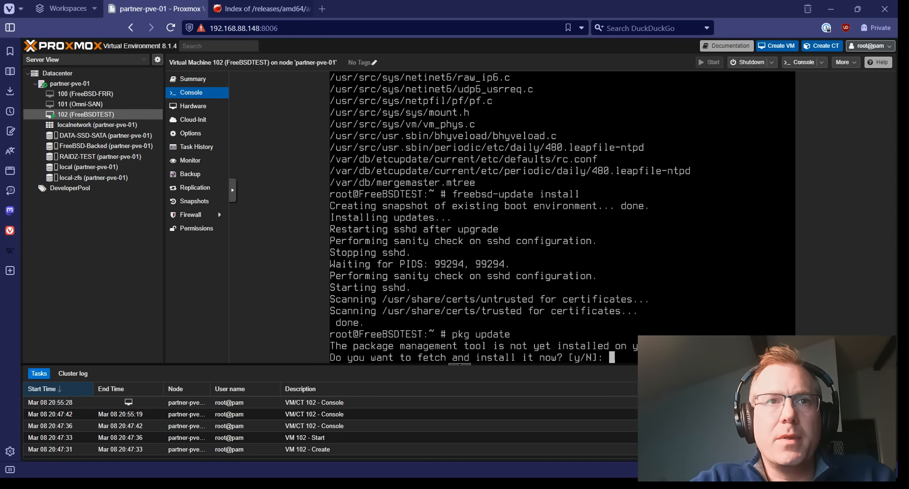
text(y)
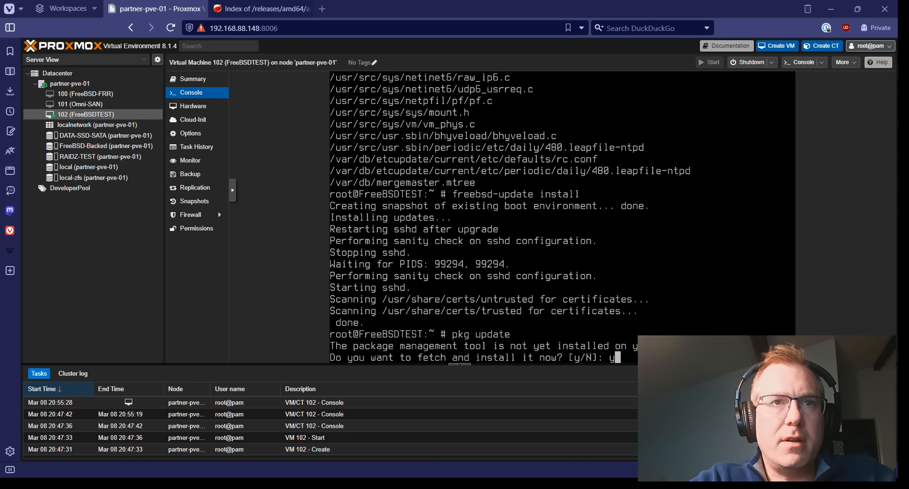
key(Return)
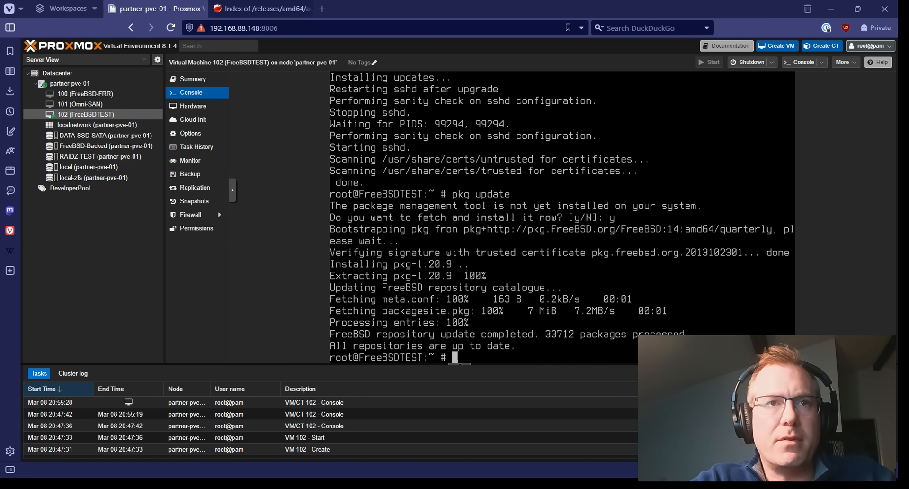
Reboot the FreeBSD guest, booting immediately from the boot menu to the login prompt.
text(reboot)
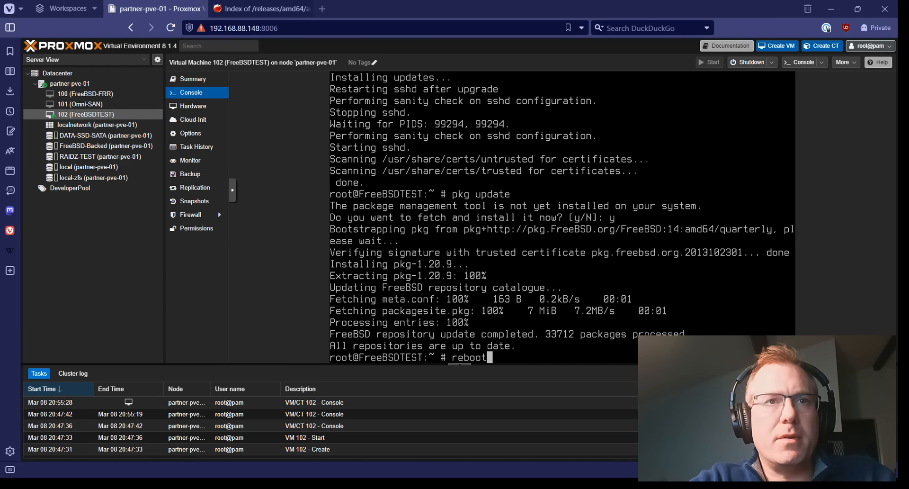
key(Return)
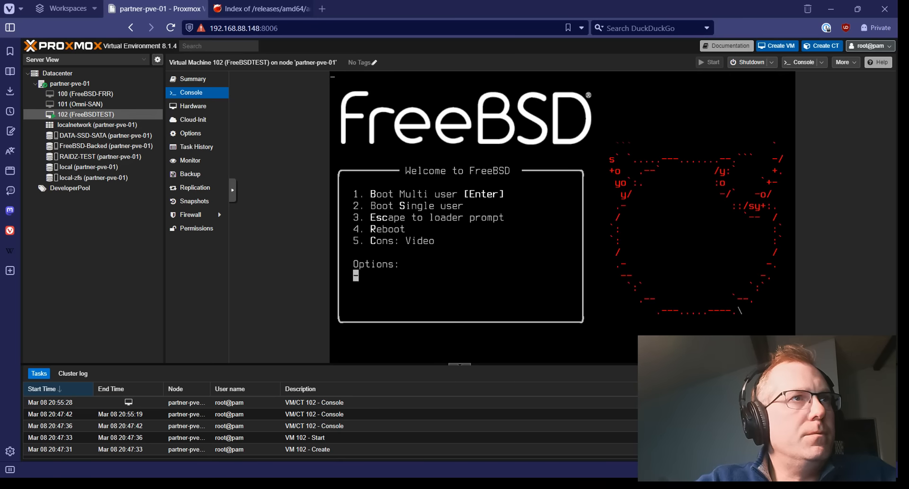
key(Return)
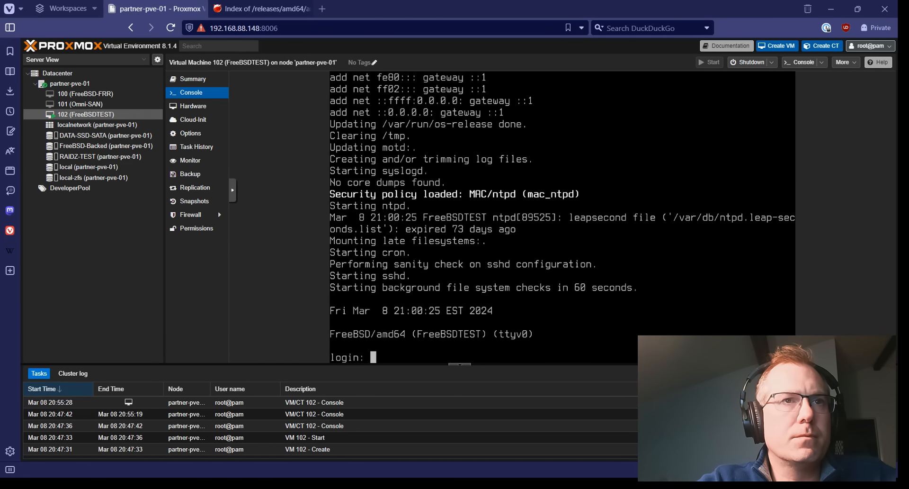
Log in with the user account and switch to root using su -.
text(ievans)
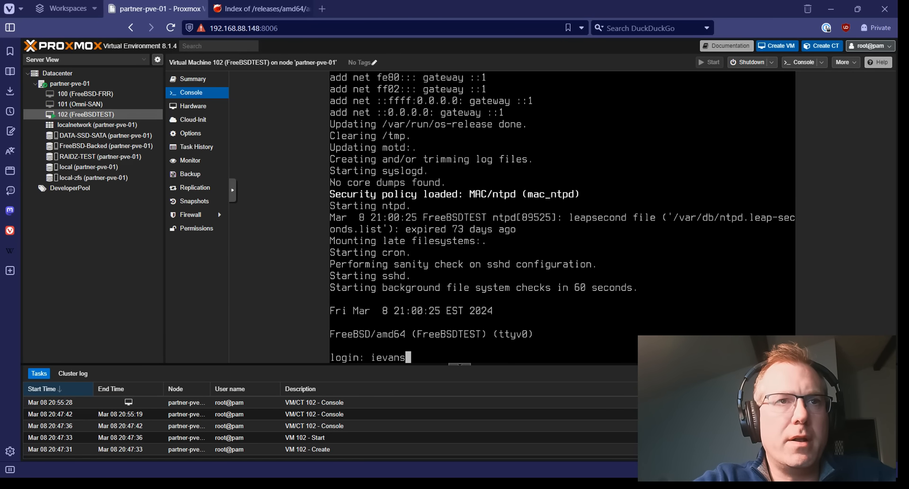
key(Return)
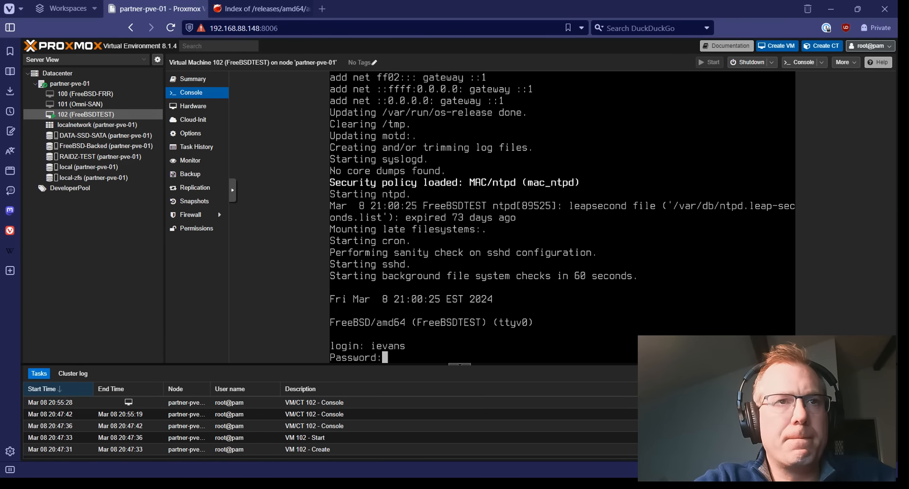
key(Return)
text(su -)
key(Return)
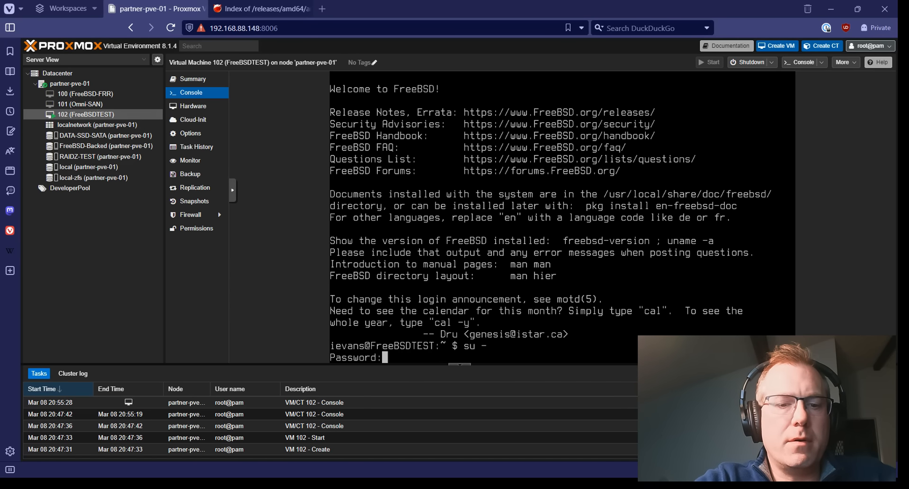
key(Return)
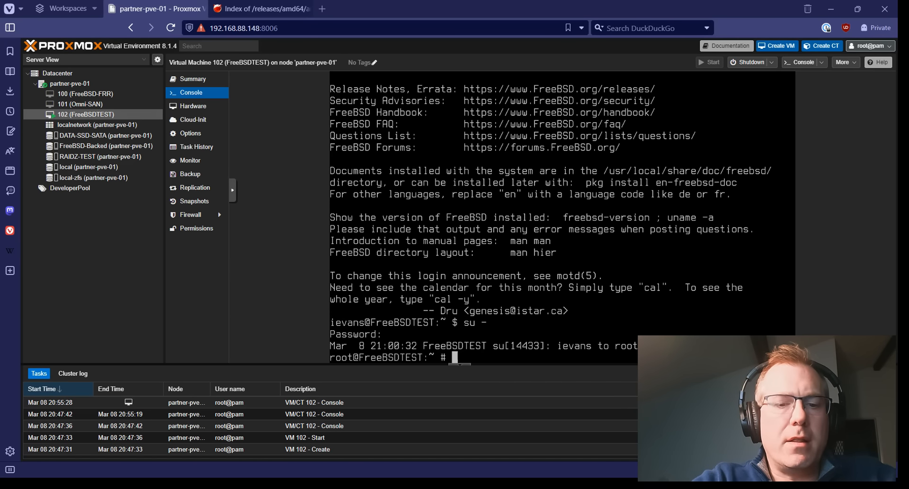
Run uname -a to confirm the kernel is FreeBSD 14.0-RELEASE-p5.
text(uname)
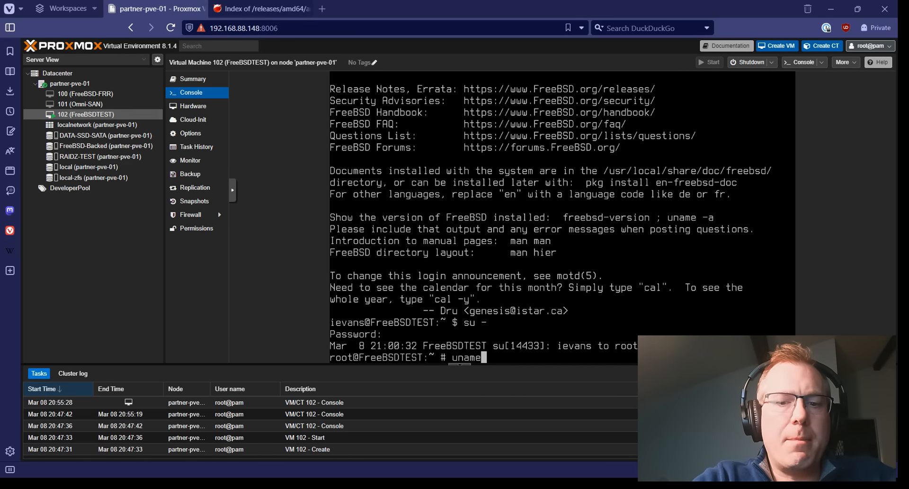
text( -a)
key(Return)
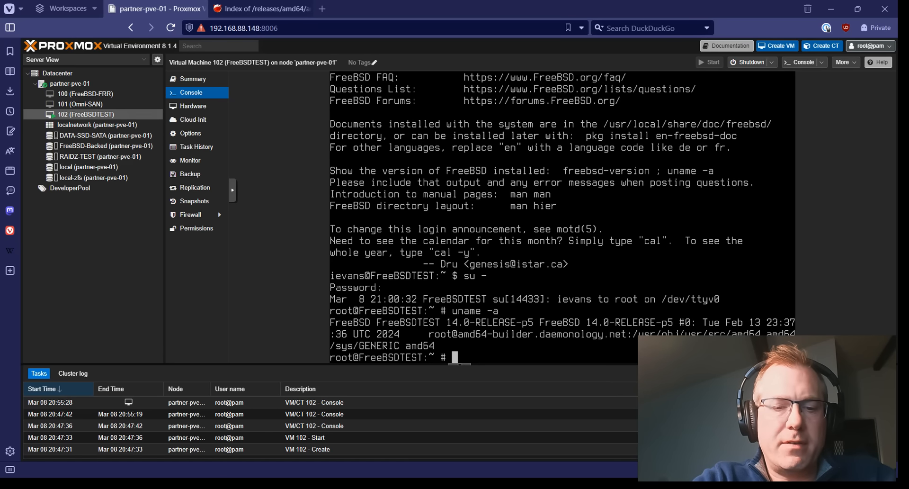
text(pkg )
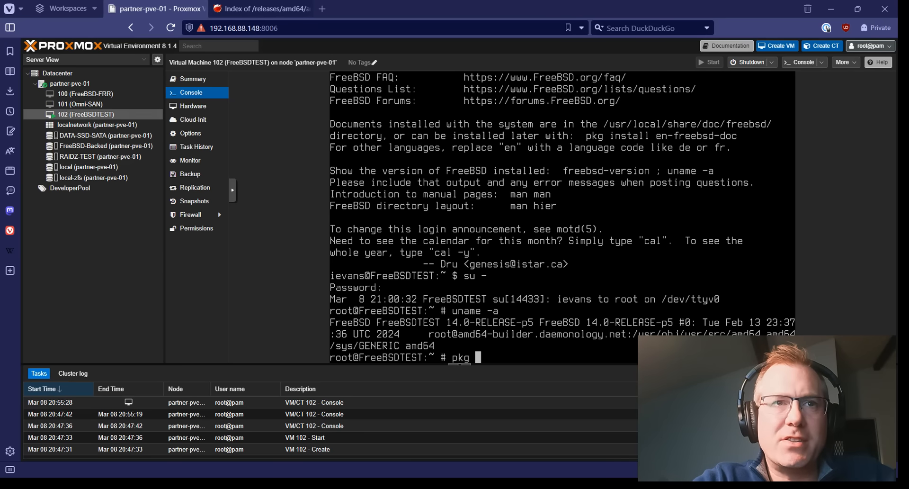
text(sear)
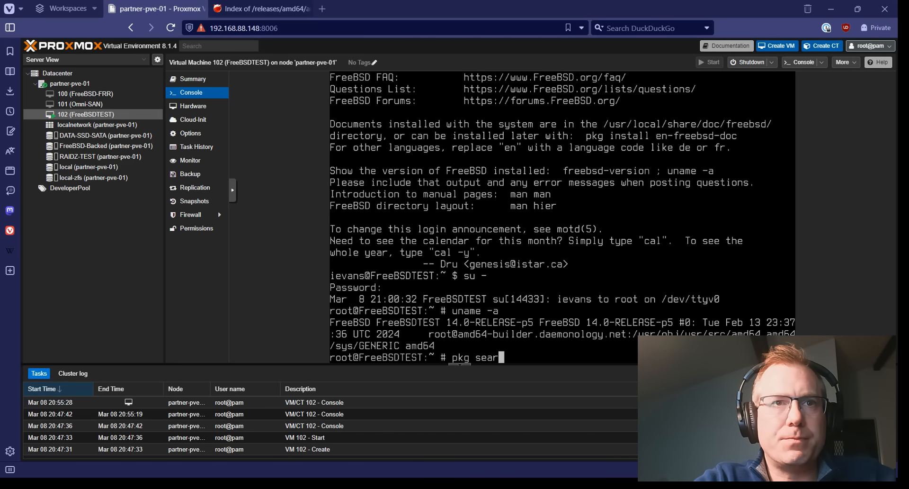
text(ch qemu)
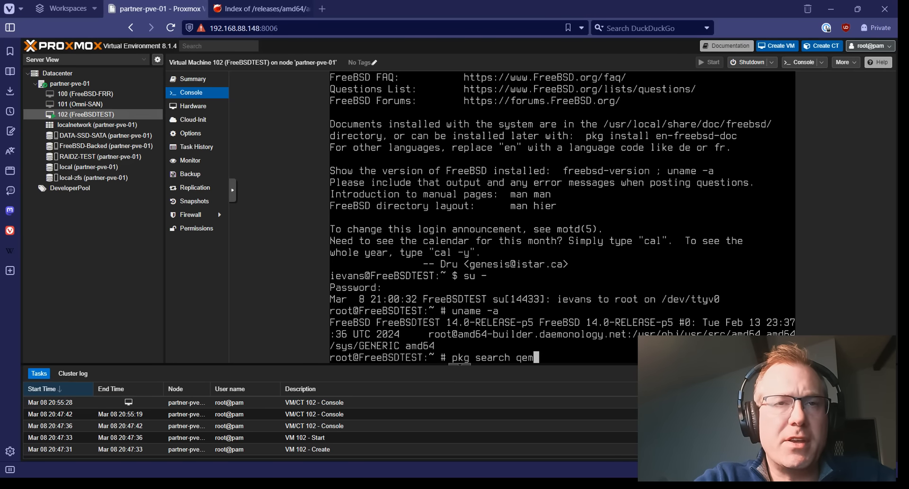
Search for qemu packages, then install qemu-guest-agent with its 11 packages.
key(Return)
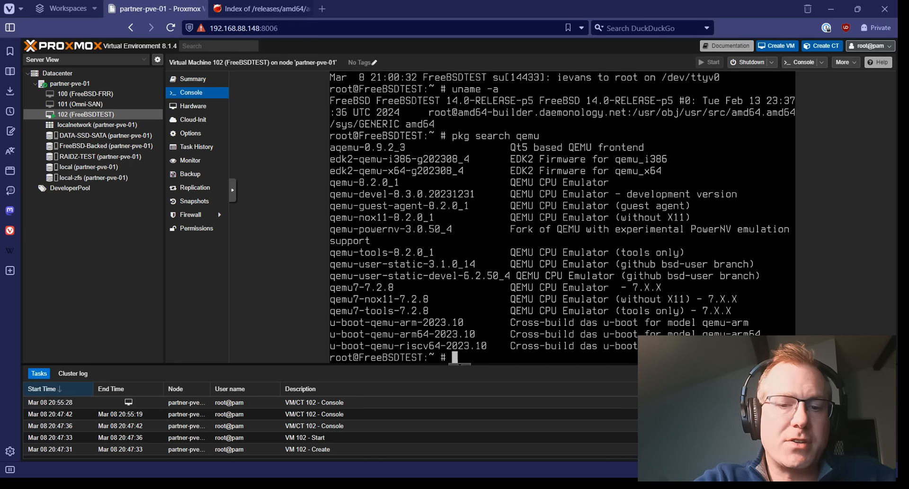
text(pkg insta)
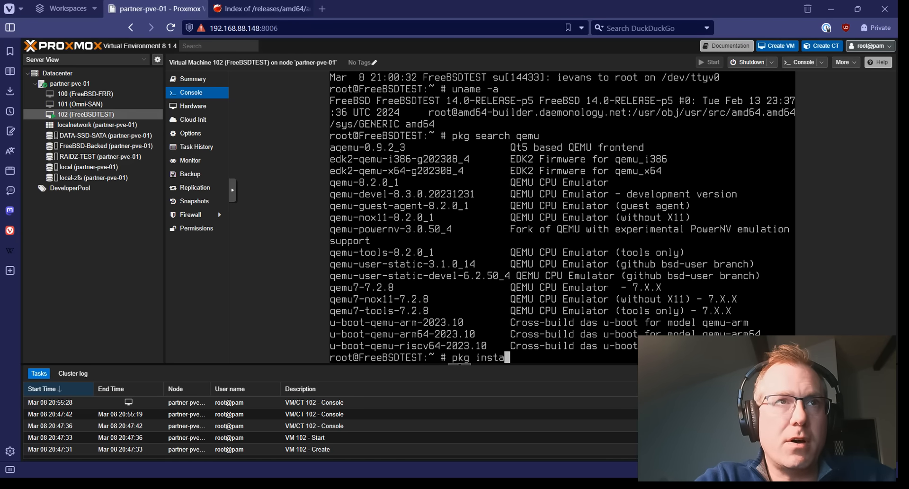
text(ll qemu0)
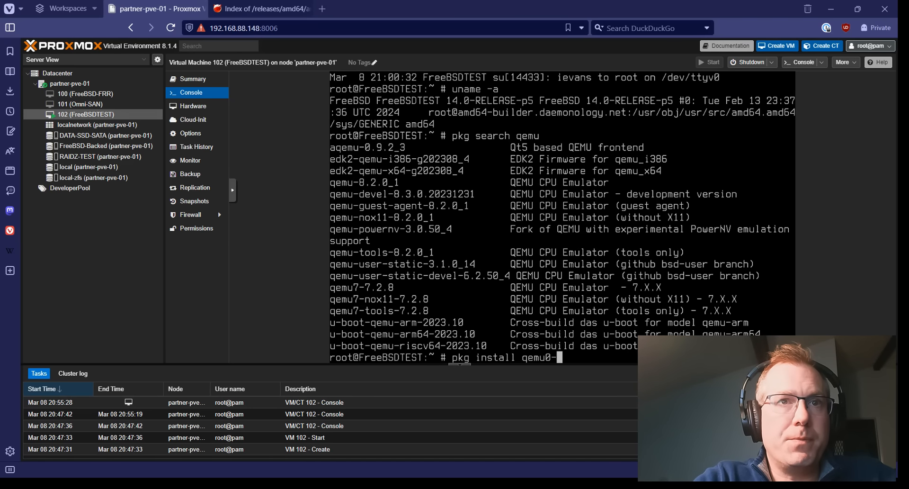
key(BackSpace)
text(-g)
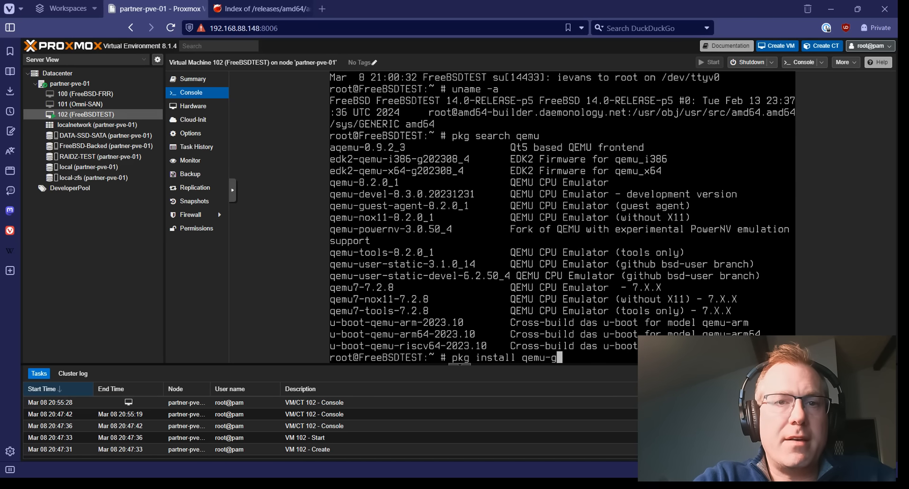
text(uest-agent)
key(Return)
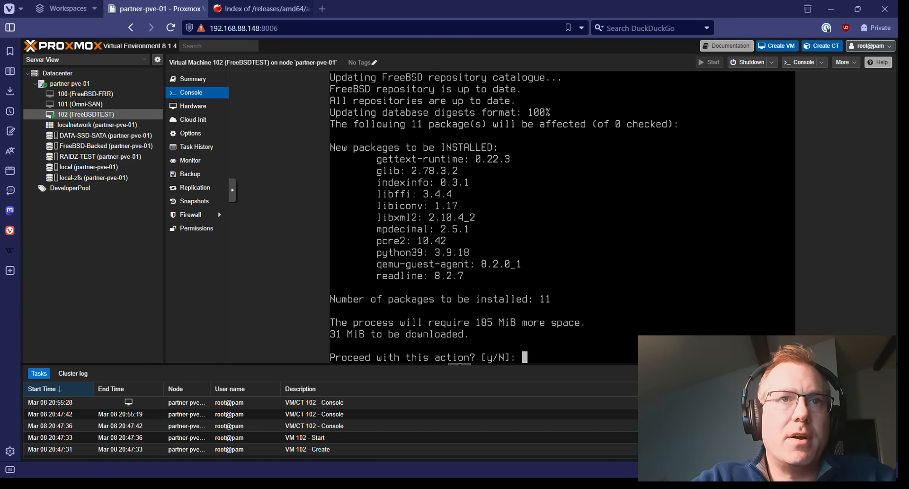
text(y)
key(Return)
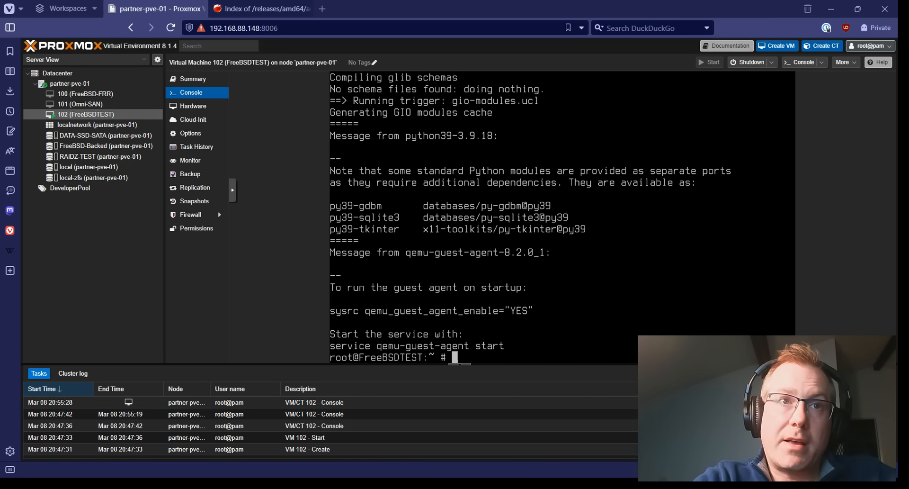
Set qemu_guest_agent_enable="YES" with sysrc and start the qemu-guest-agent service.
text(sy)
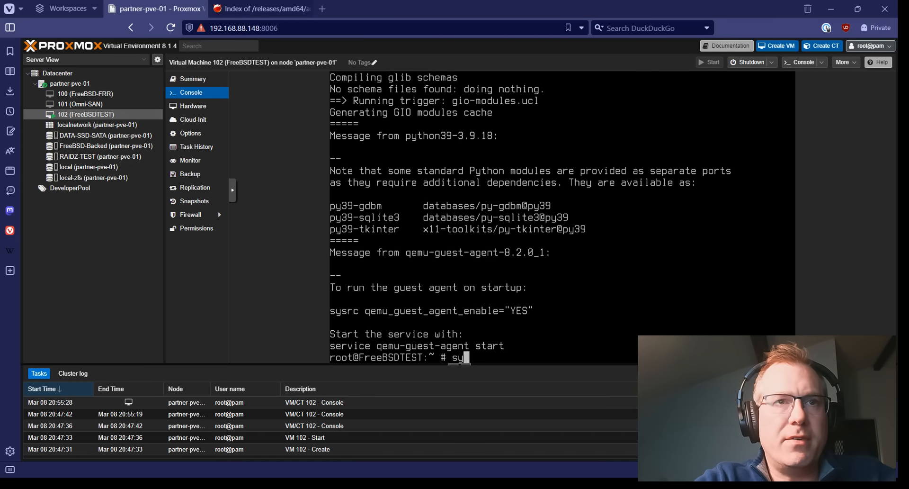
text(src qe)
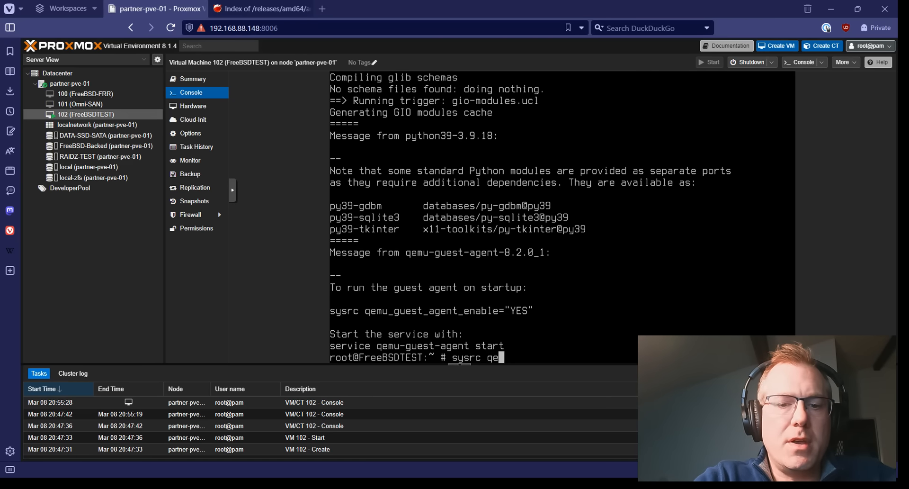
text(mu_giue)
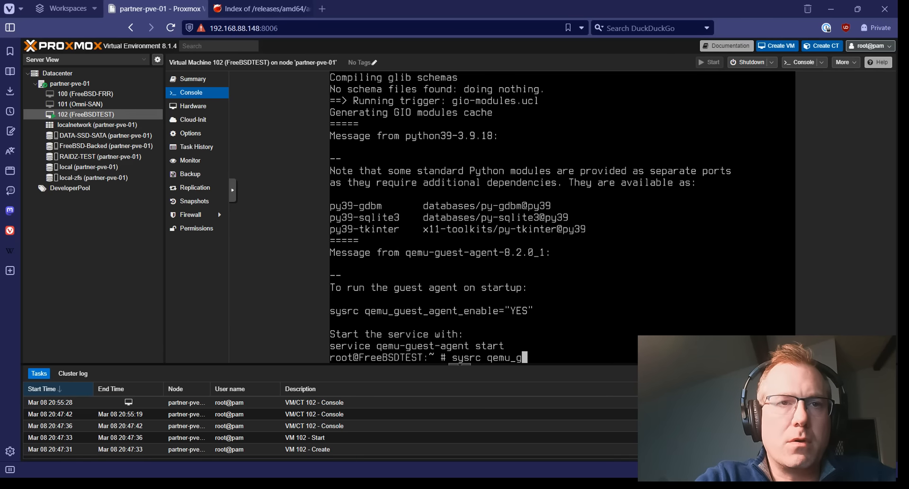
key(BackSpace)
key(BackSpace)
key(BackSpace)
text(ues)
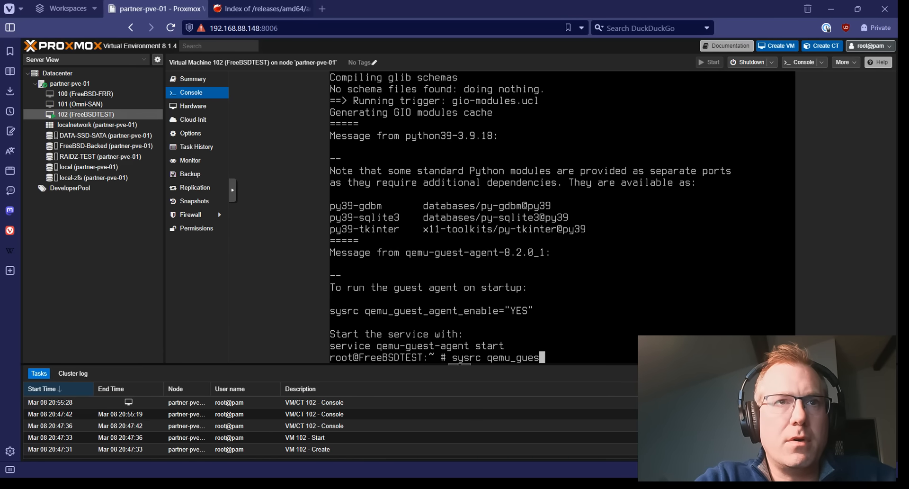
text(t_agent_enabel)
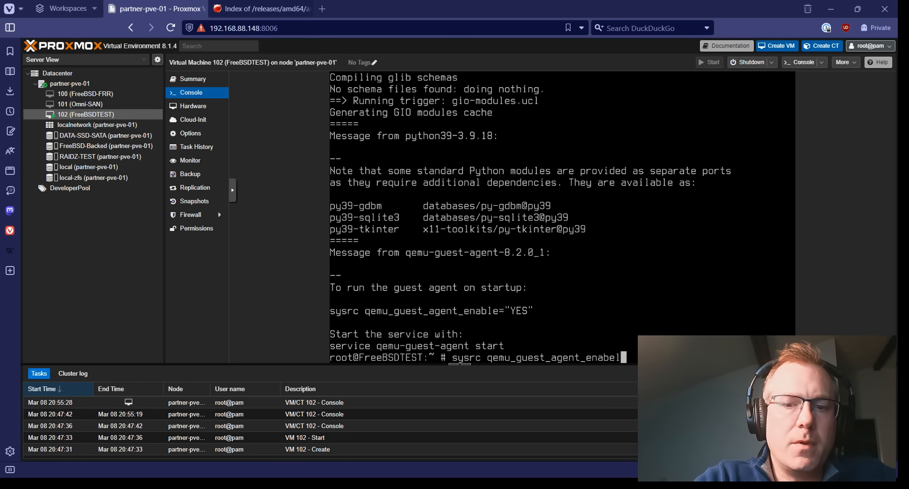
key(BackSpace)
key(BackSpace)
text(le=:")
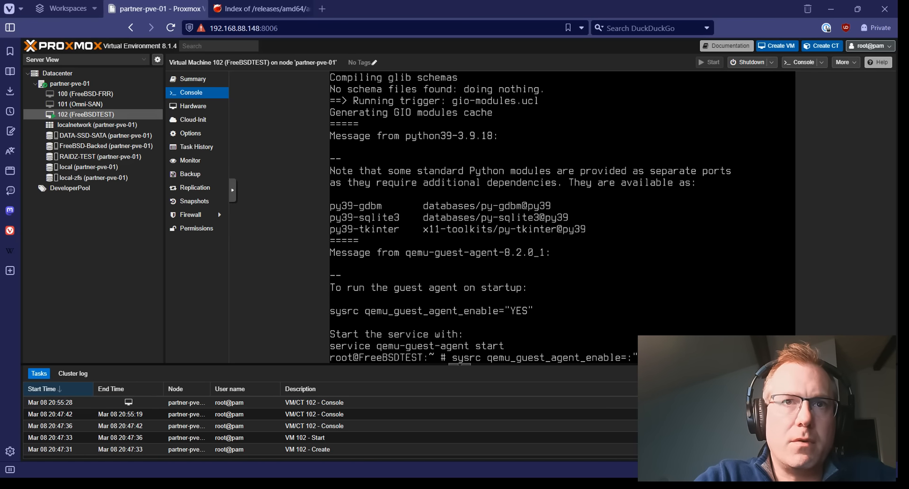
key(BackSpace)
key(BackSpace)
text("Y)
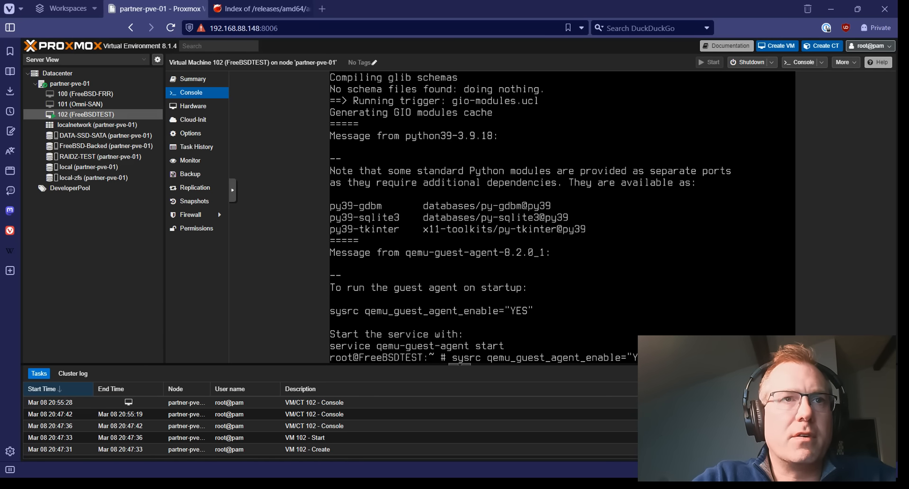
text(ES")
key(Return)
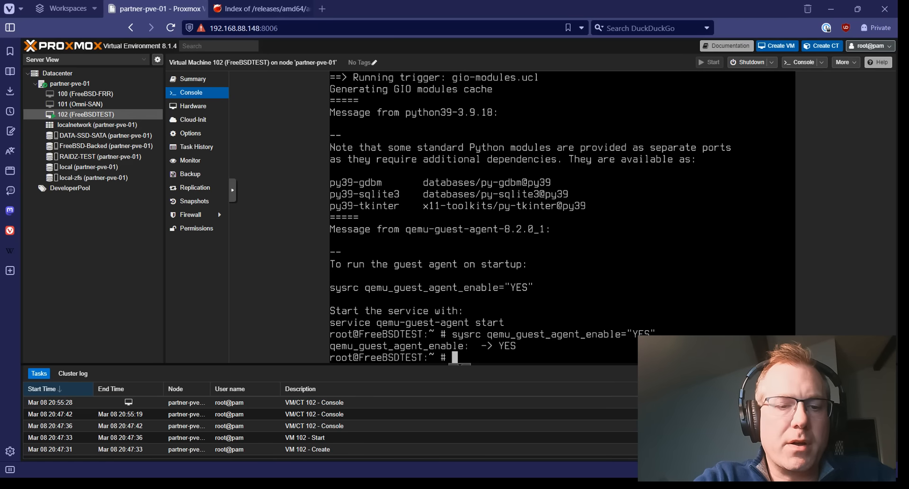
text(s)
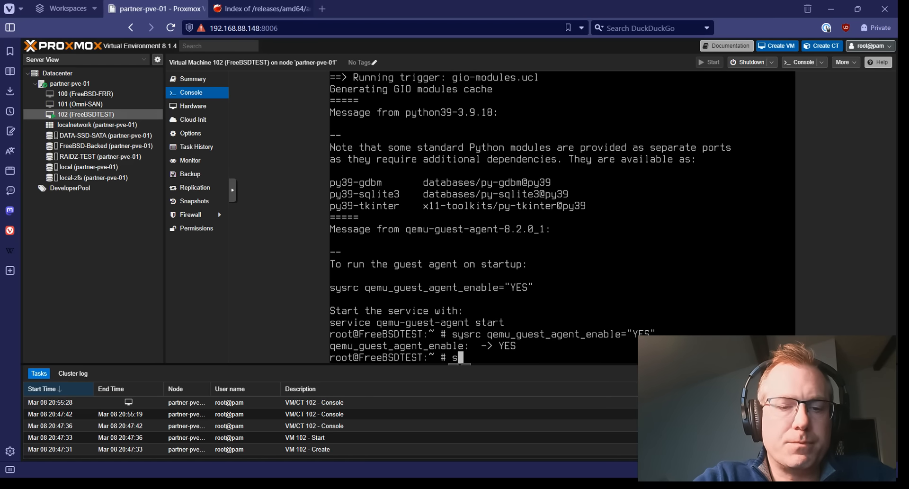
text(ervice)
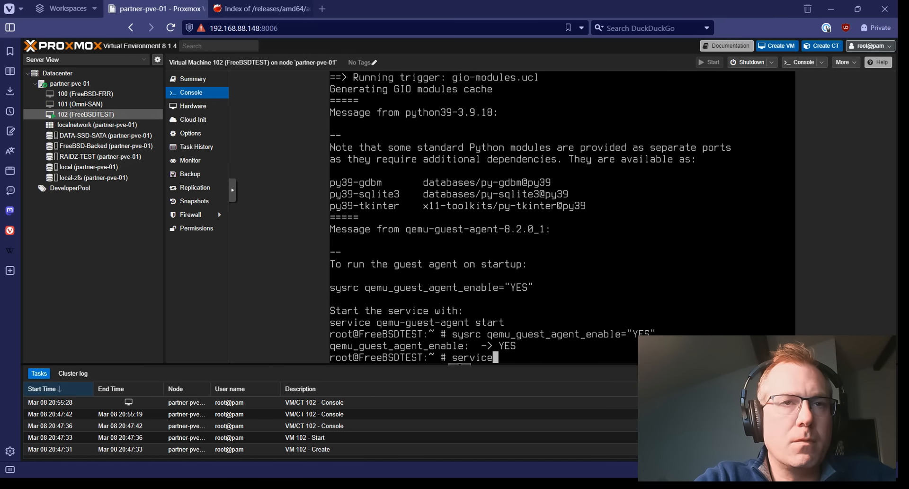
text( q)
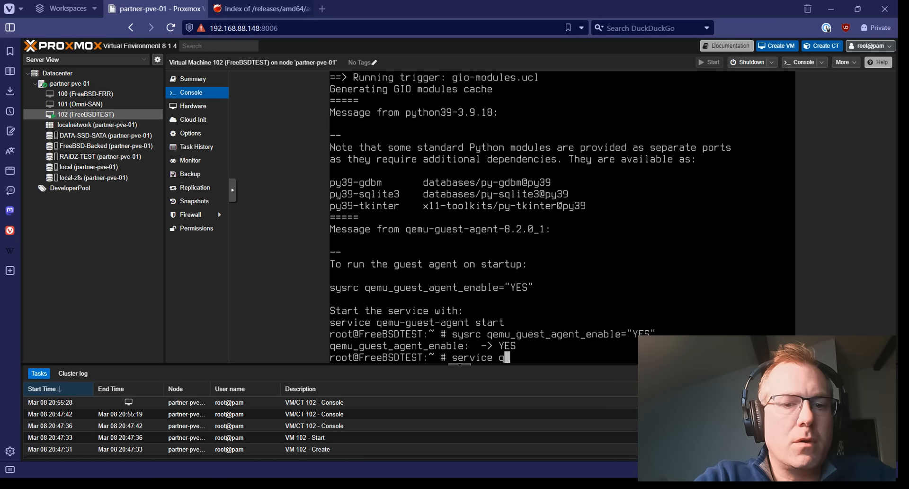
text(emu)
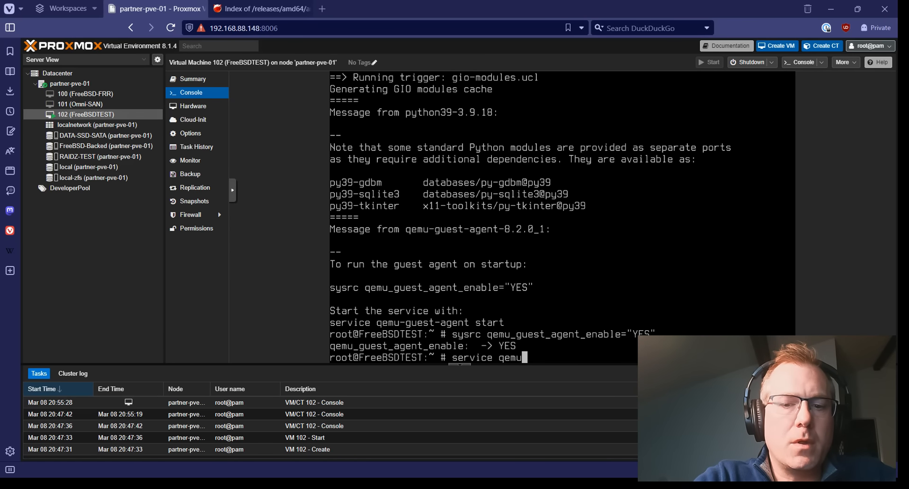
text(-guest-agen)
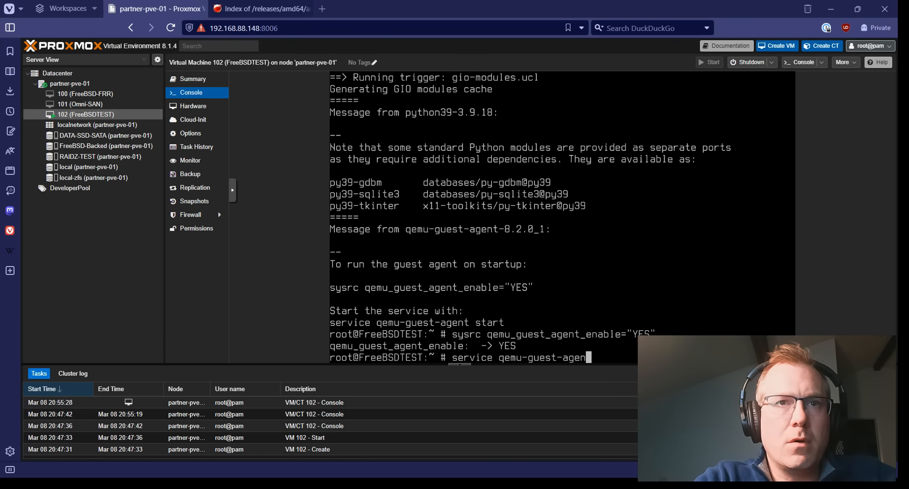
text(t start)
key(Return)
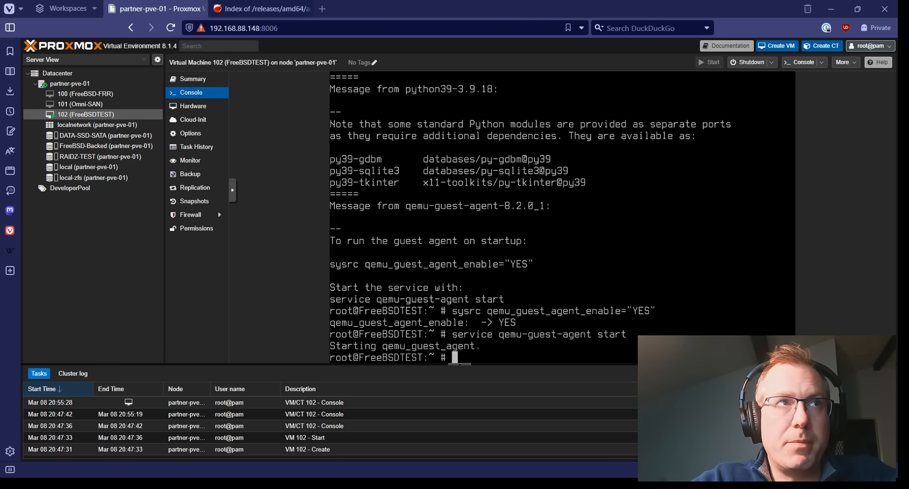
click(193, 79)
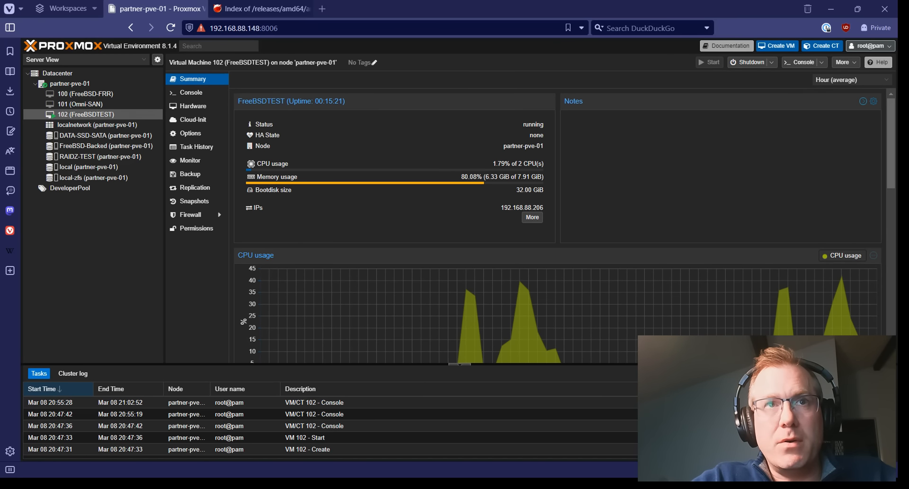
click(532, 217)
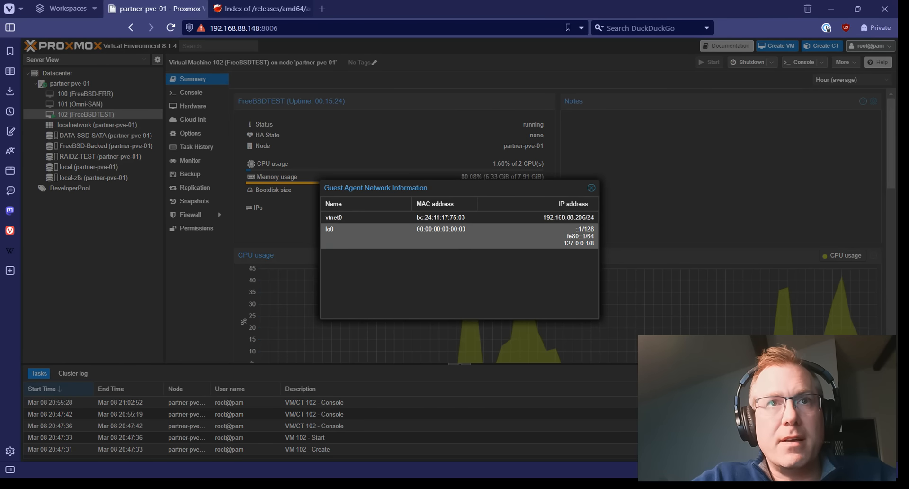
click(592, 188)
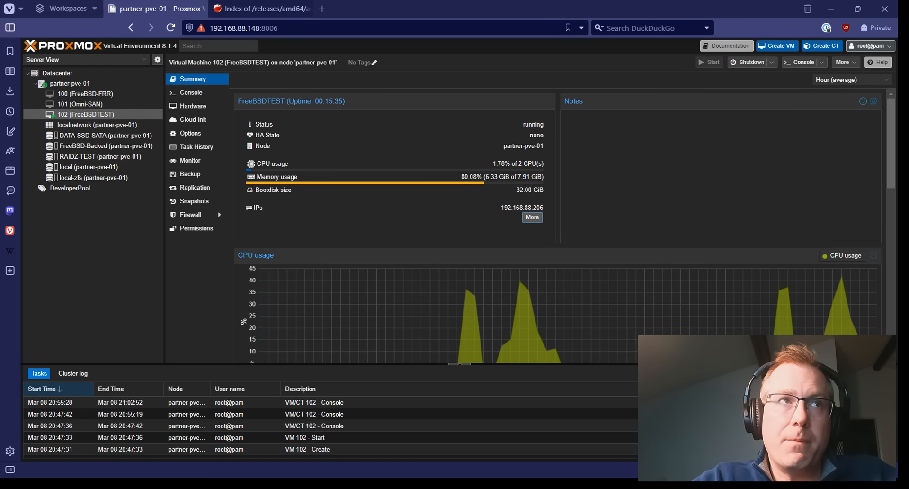
click(190, 92)
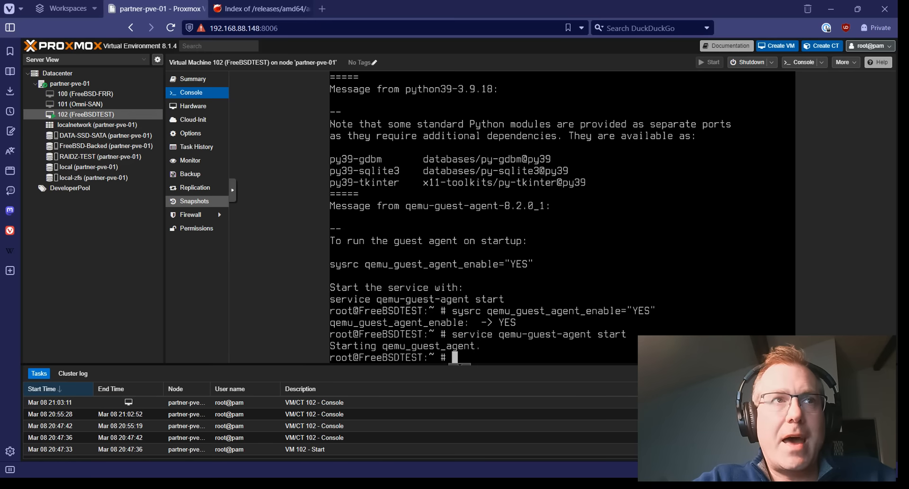
Open VM 102's Snapshots page, name a 'PostInstall' snapshot, then cancel without saving.
click(194, 200)
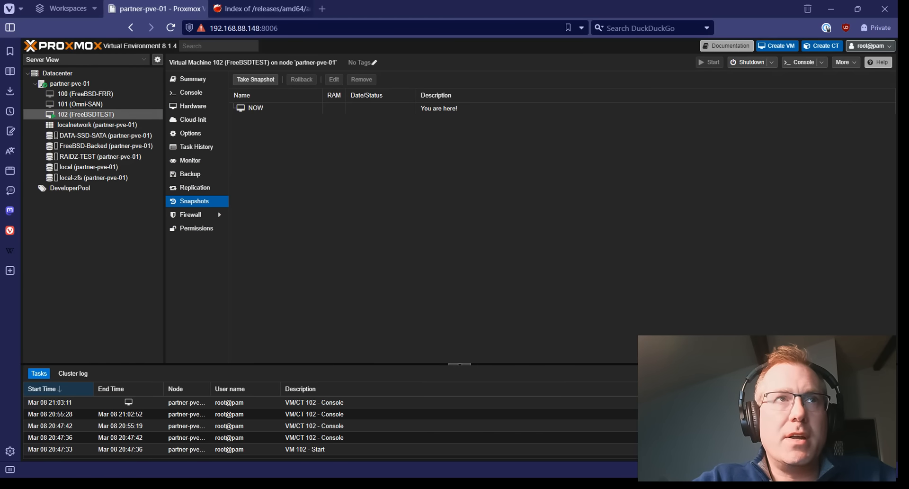
click(255, 79)
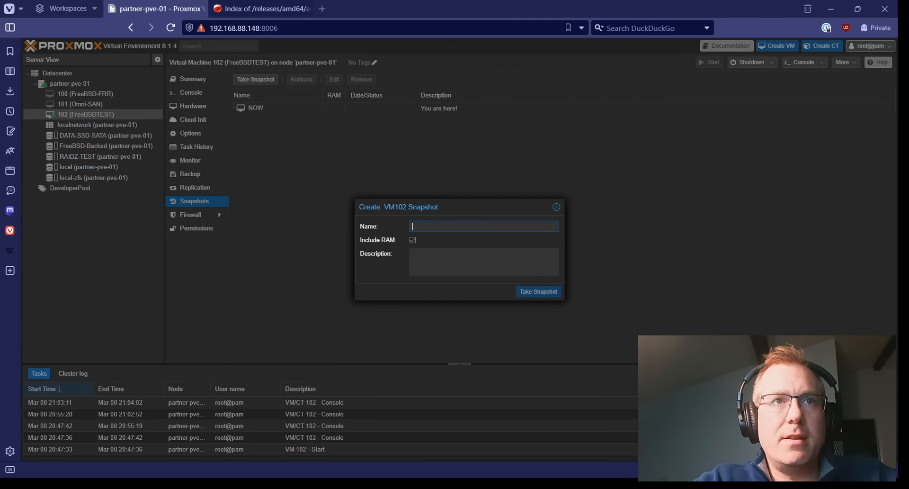
text(Po)
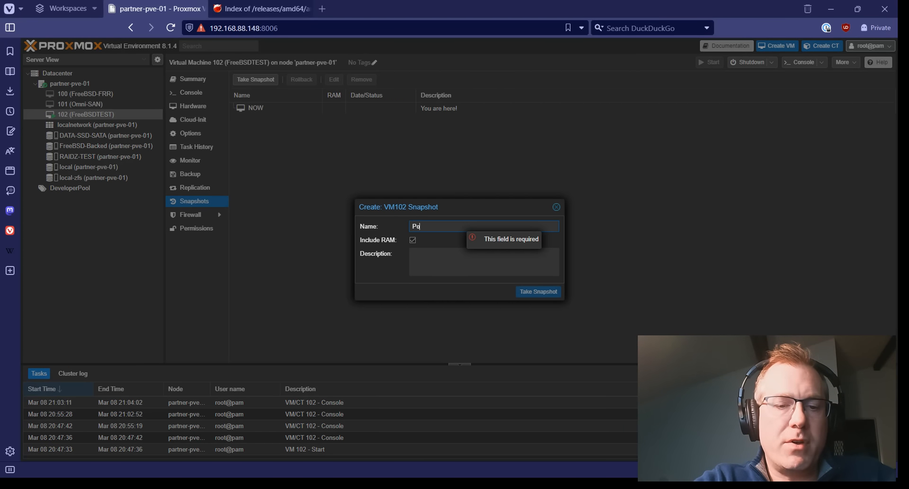
text(stInstall)
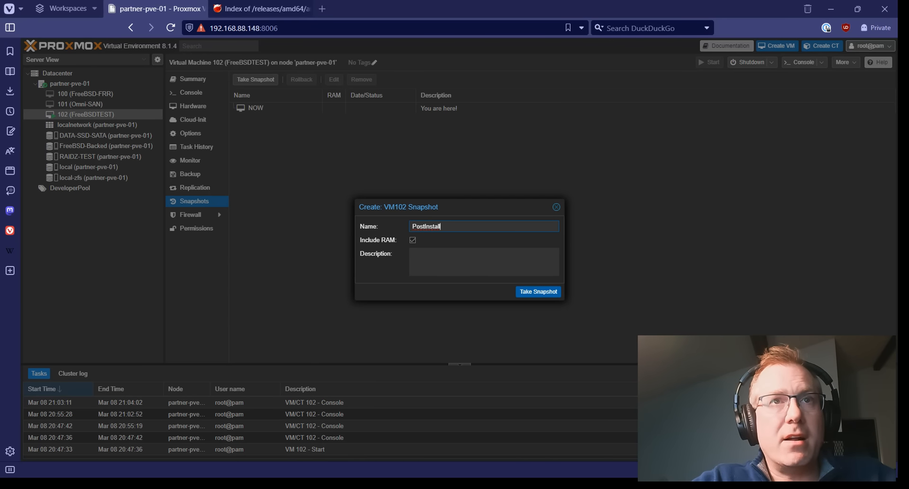
click(557, 207)
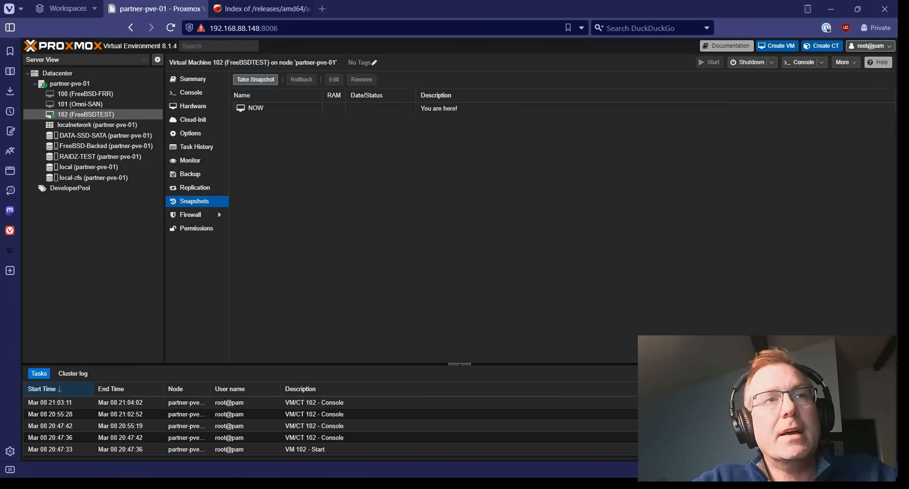
click(276, 108)
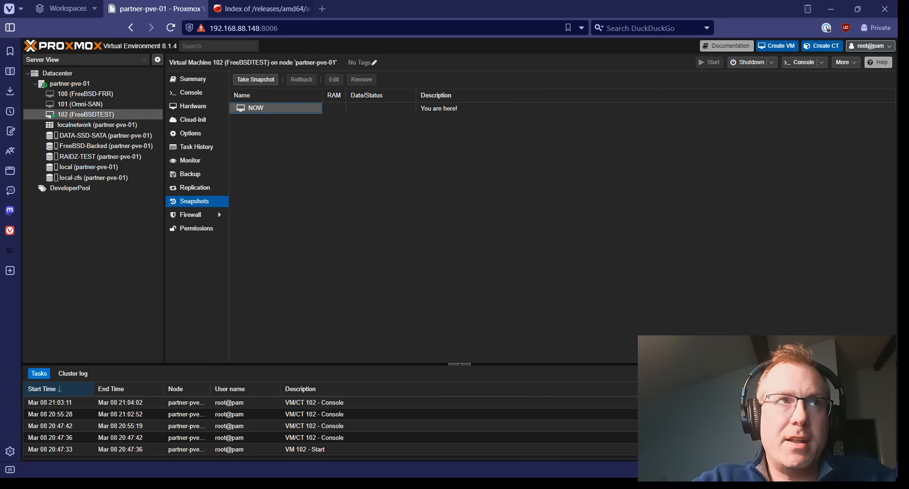
Try converting the running VM 102 to a template and dismiss the error.
right_click(81, 114)
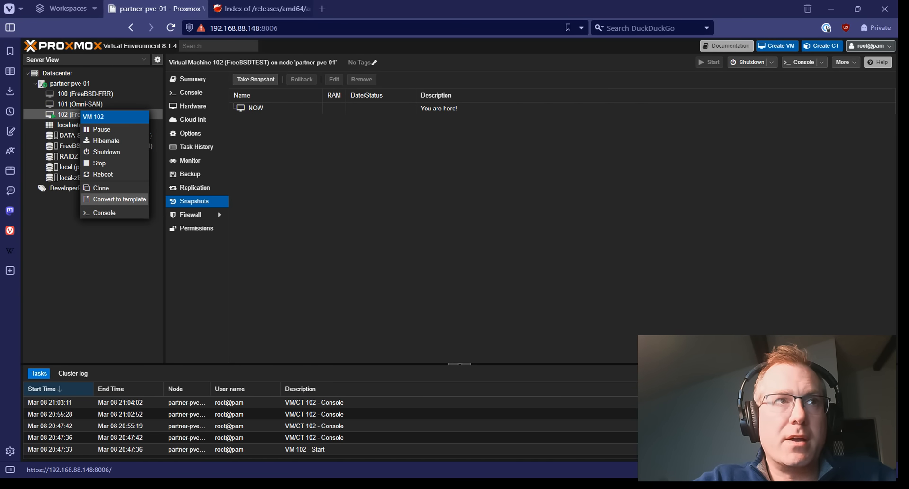
click(119, 199)
key(Return)
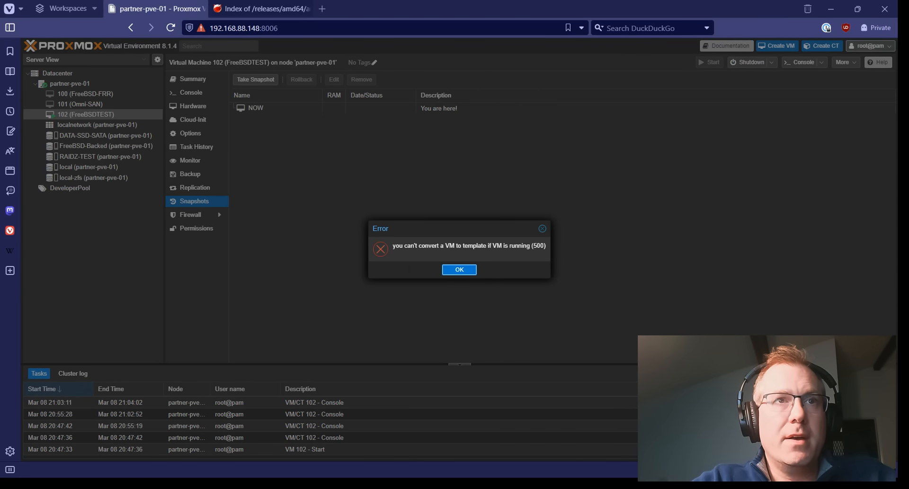
key(Return)
Stop VM 102 and confirm the shutdown.
right_click(67, 116)
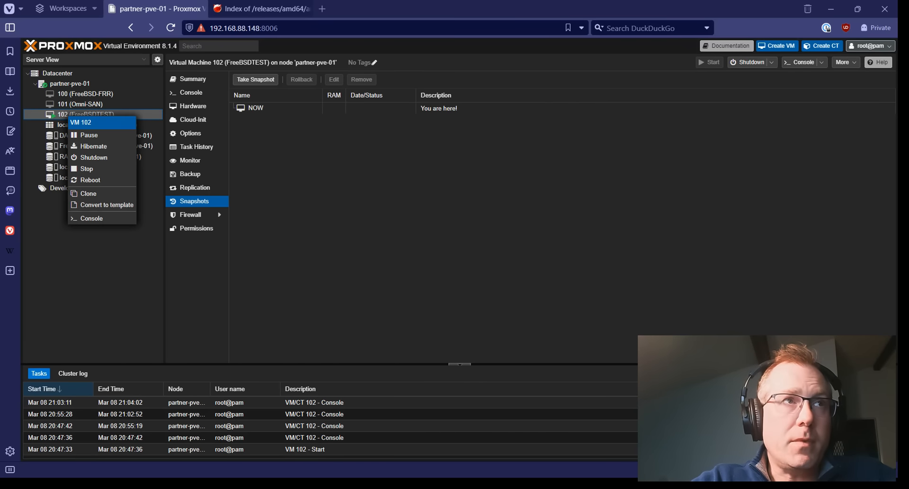
click(88, 169)
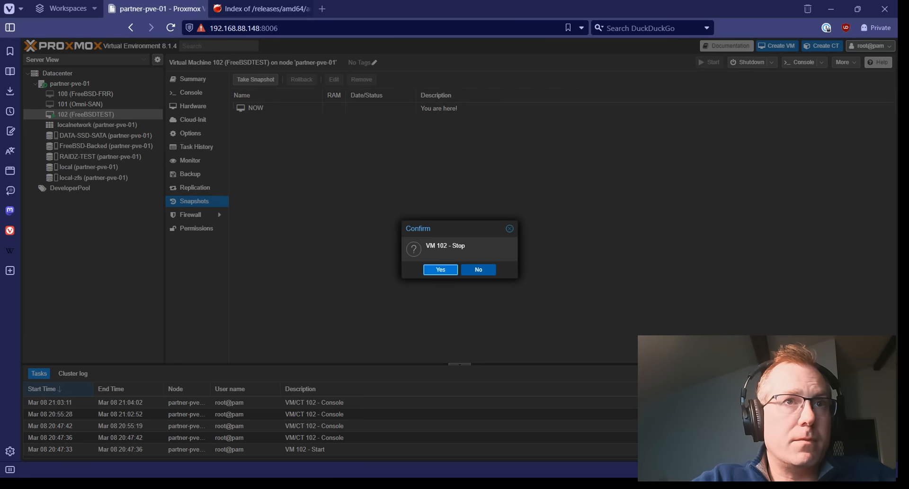
key(Return)
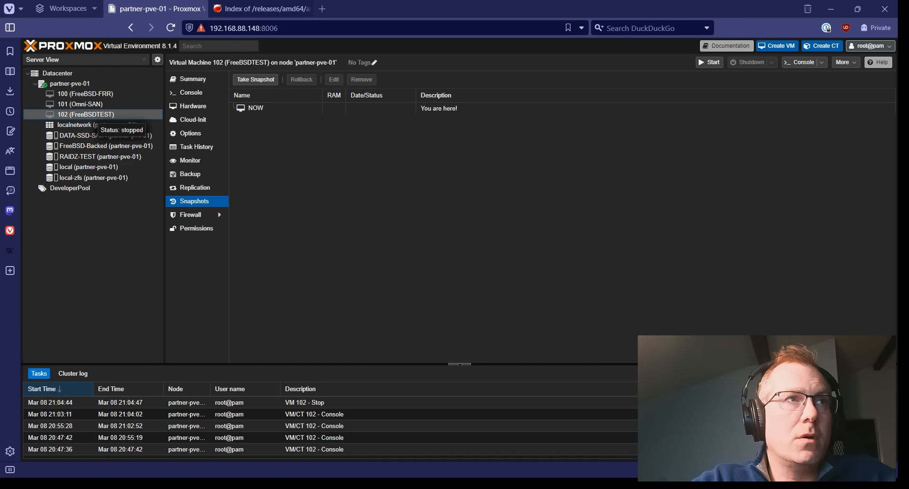
Convert the stopped VM 102 into a template.
right_click(89, 114)
click(124, 192)
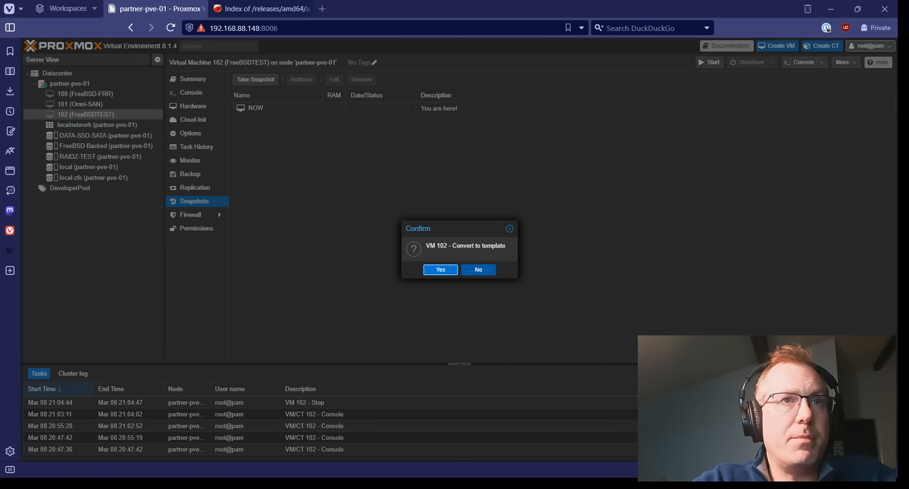
key(Return)
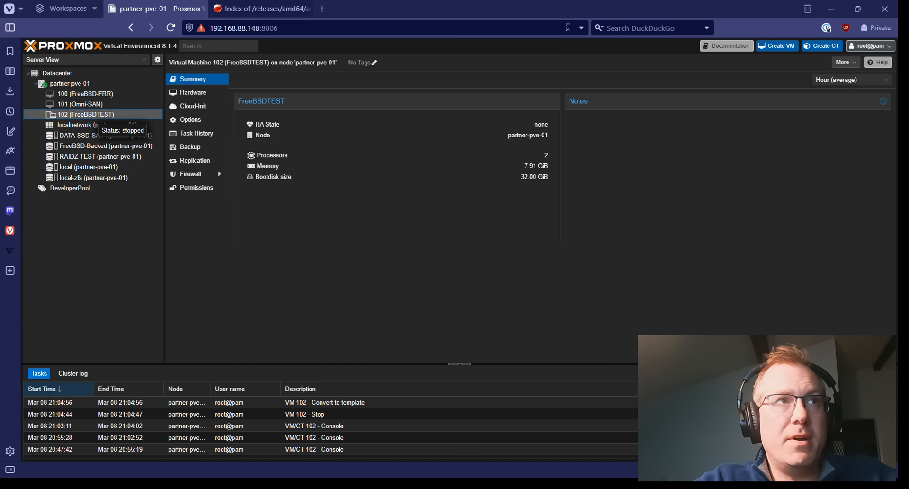
Linked-clone template 102 as VM 103 named 'FreeBSDTEST2' and select it.
right_click(92, 116)
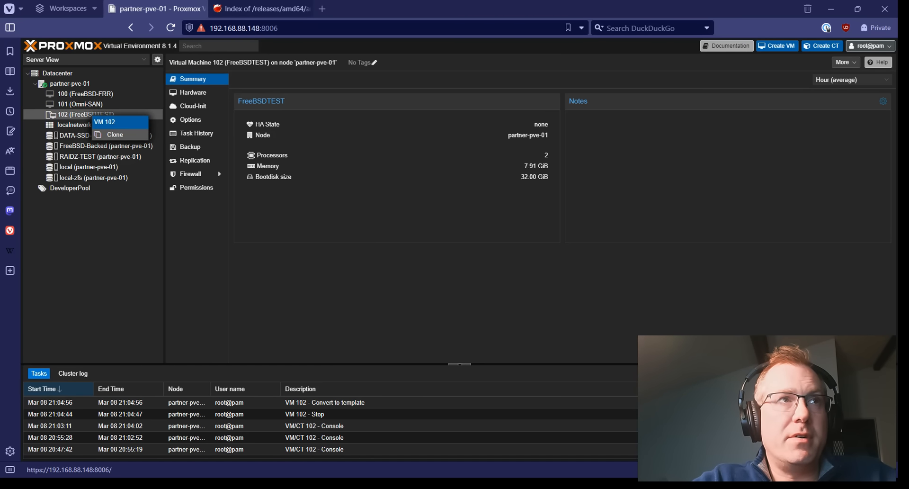
click(114, 135)
click(448, 245)
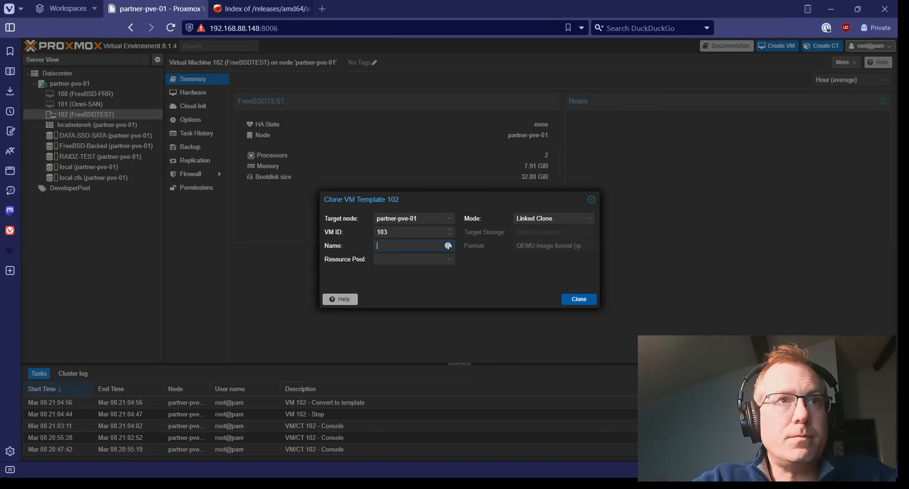
text(FreeBSDTEST2)
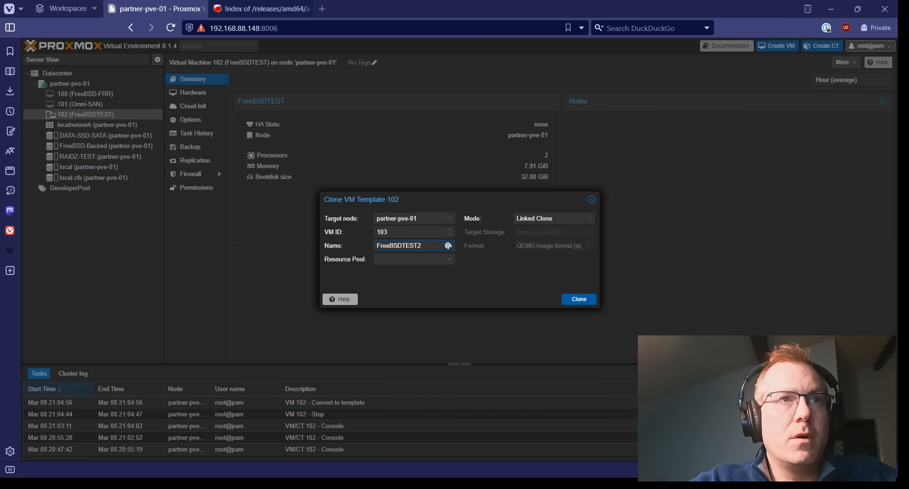
click(554, 218)
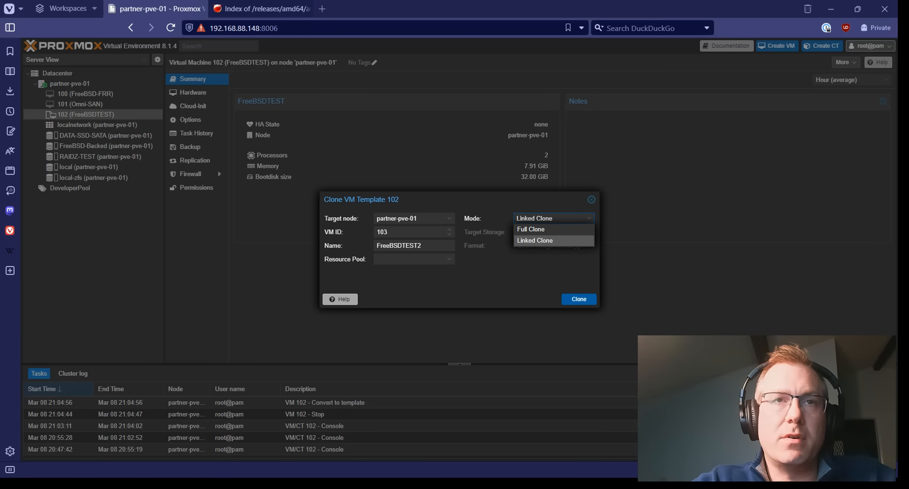
click(554, 240)
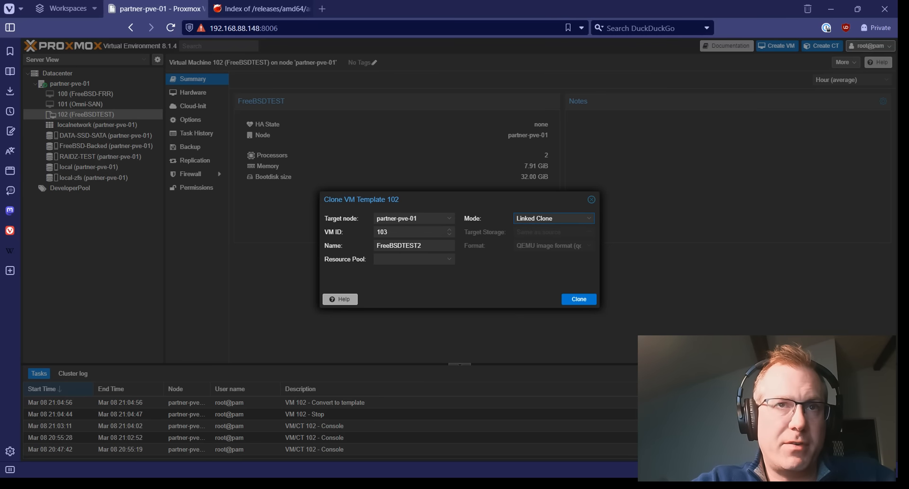
click(579, 299)
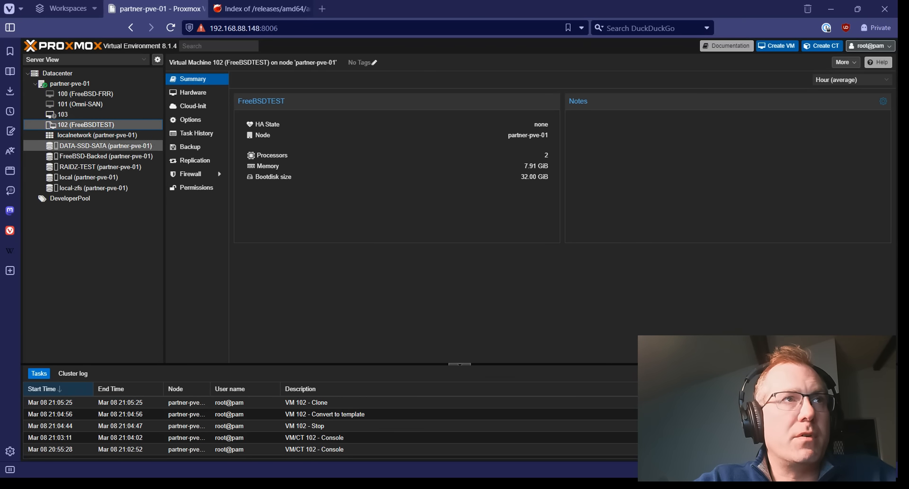
click(63, 115)
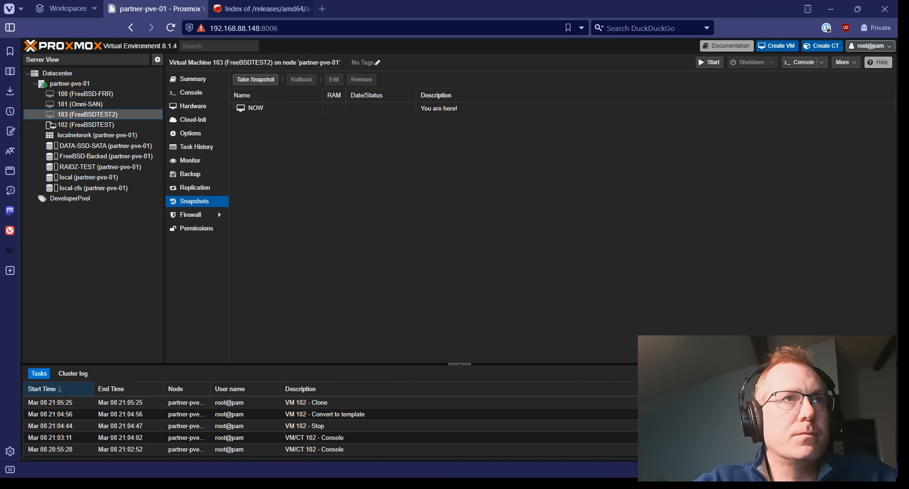
Start VM 103 FreeBSDTEST2 from its Console view to watch it boot.
click(191, 93)
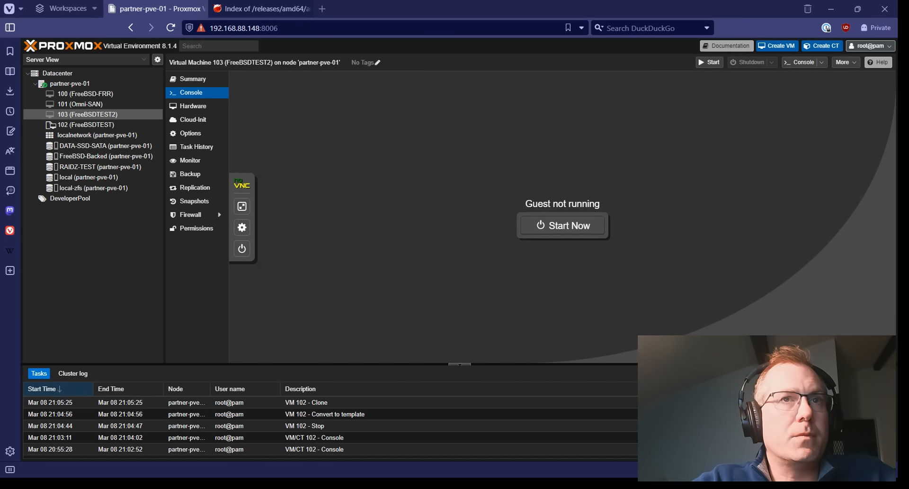
click(562, 225)
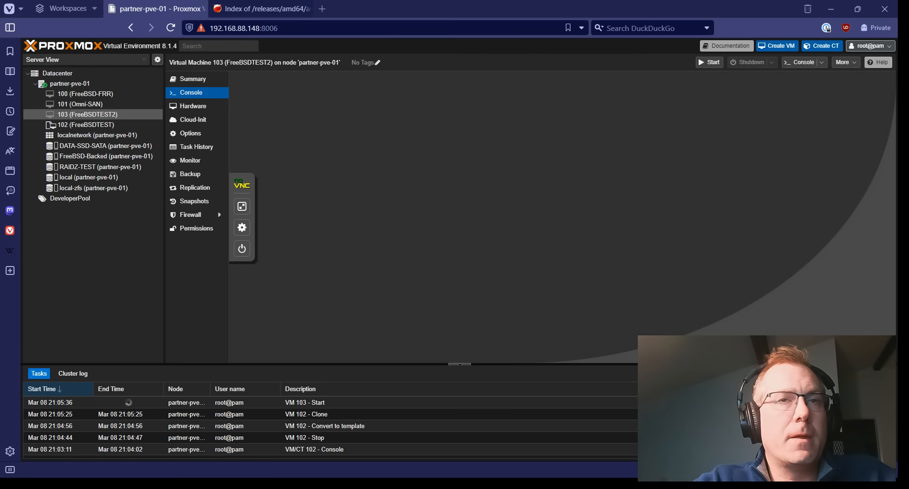